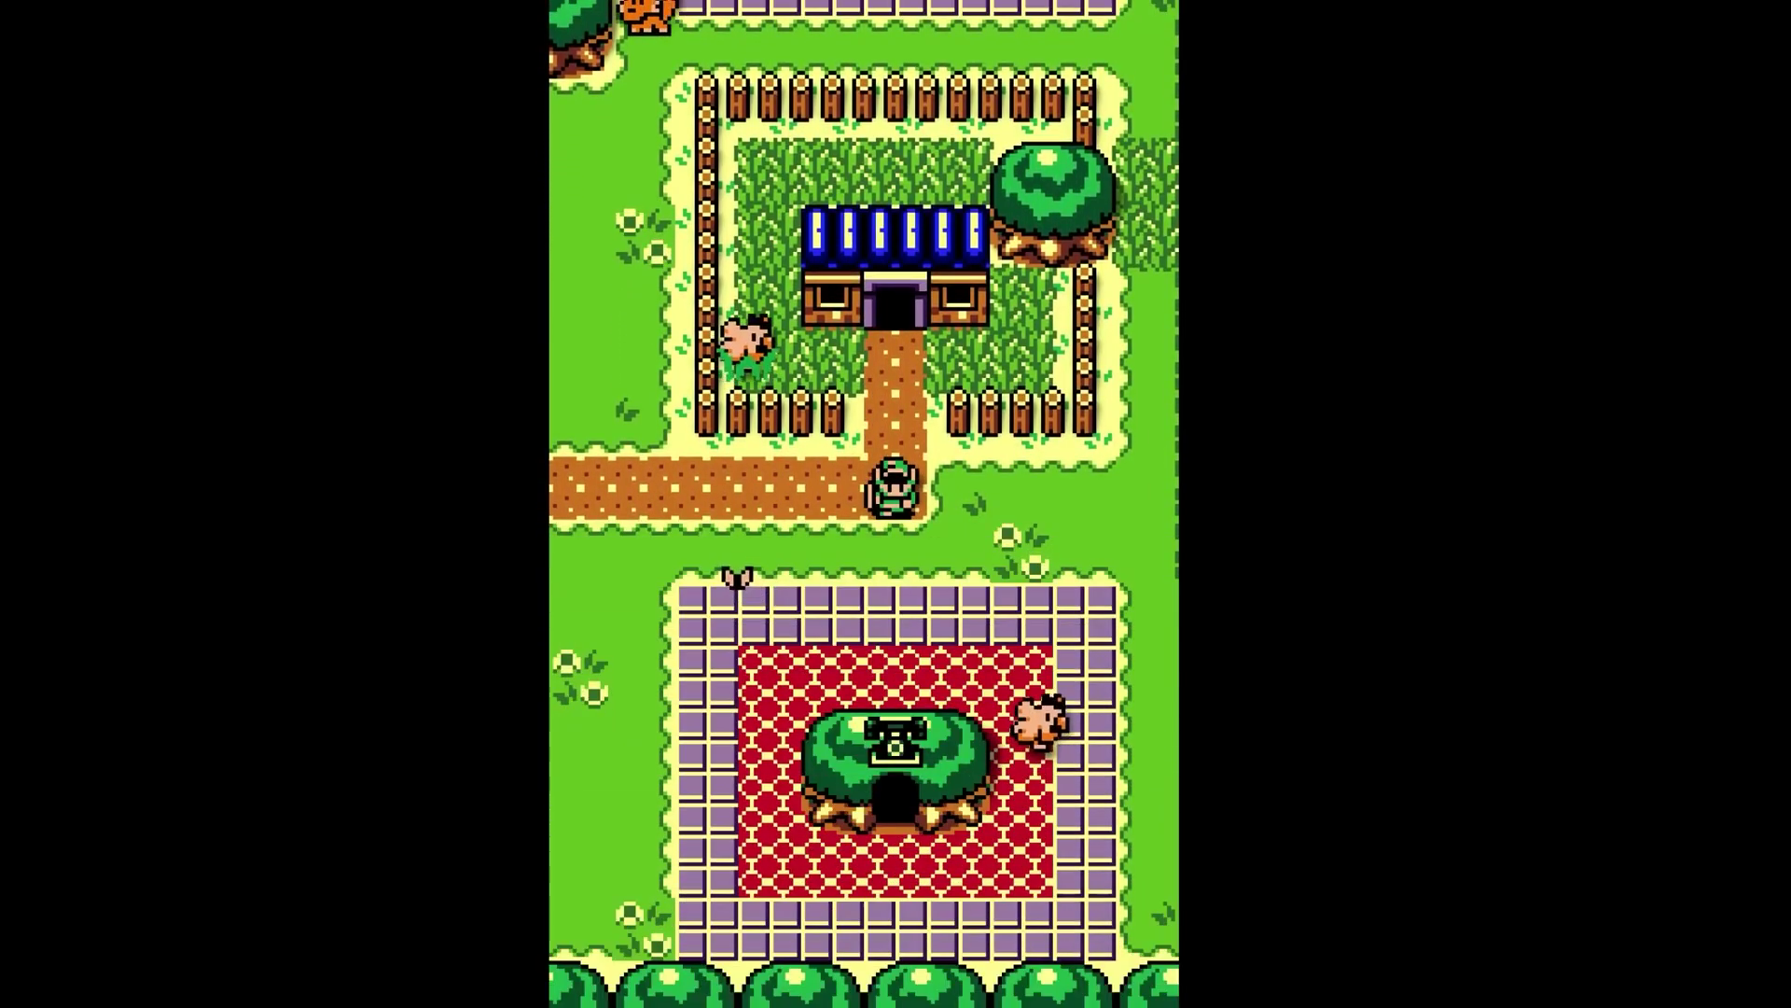
pyautogui.press('Left')
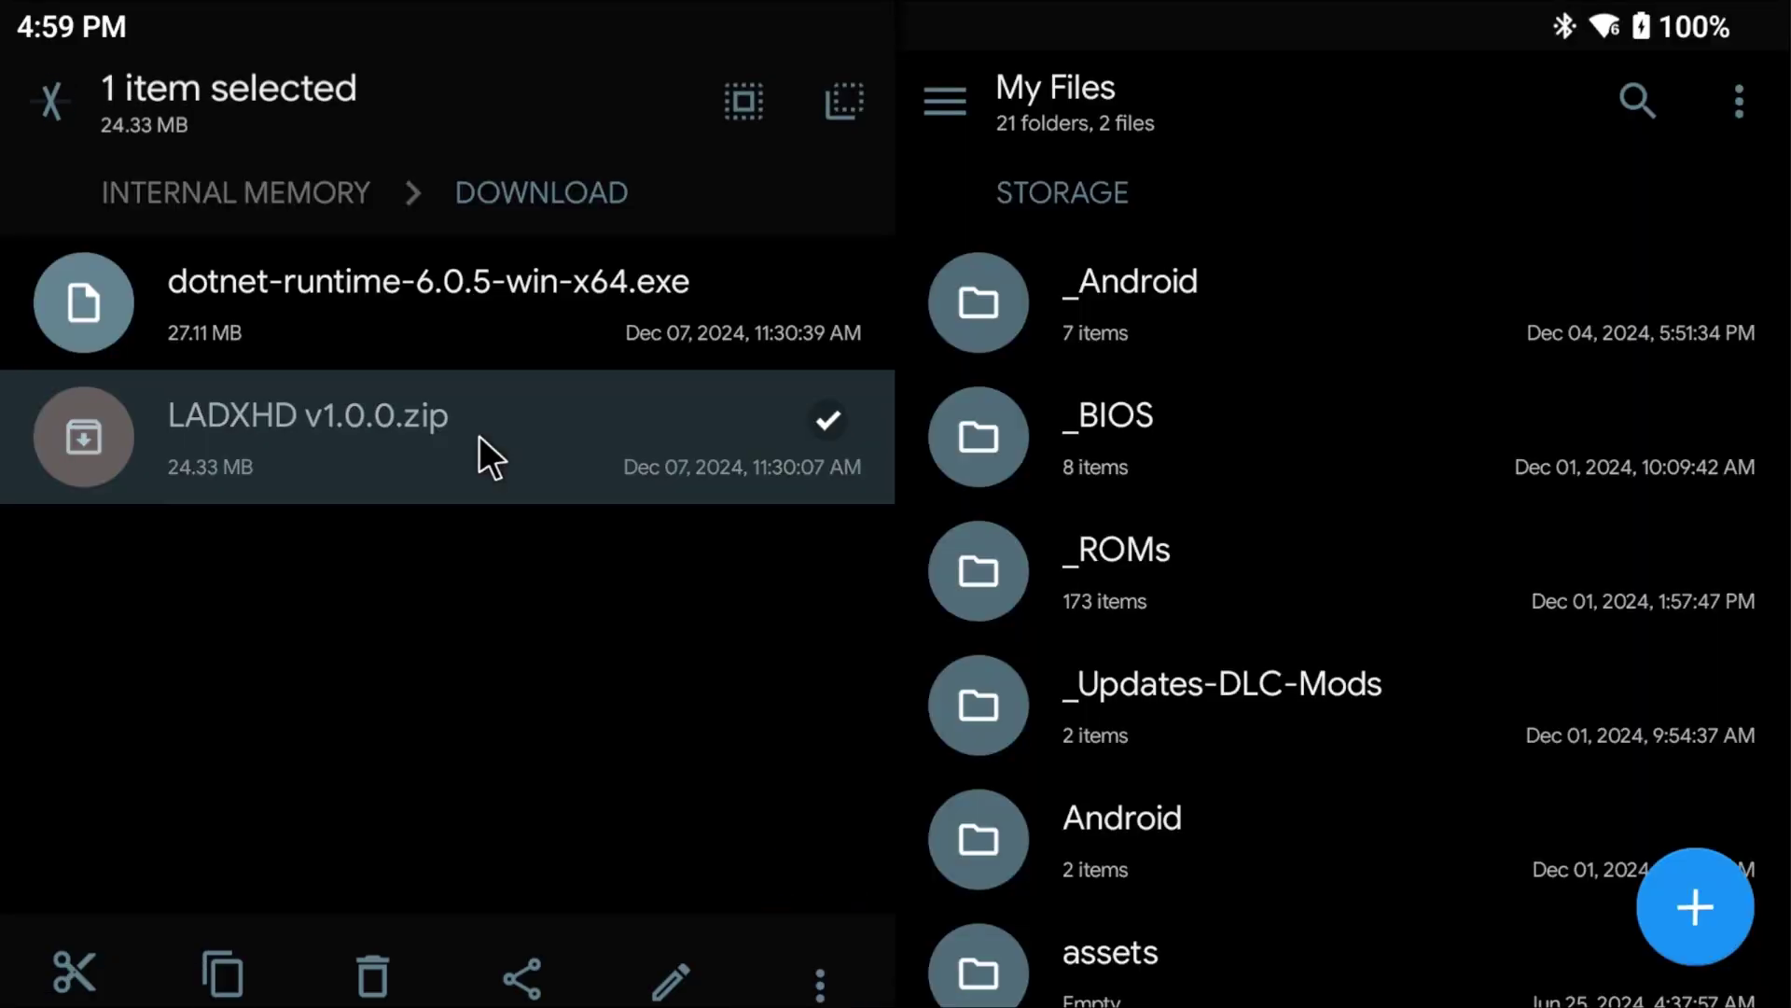
# Select the LADXHD v1.0.0.zip archive in the Download folder and bring up its additional file actions.
pyautogui.click(479, 435)
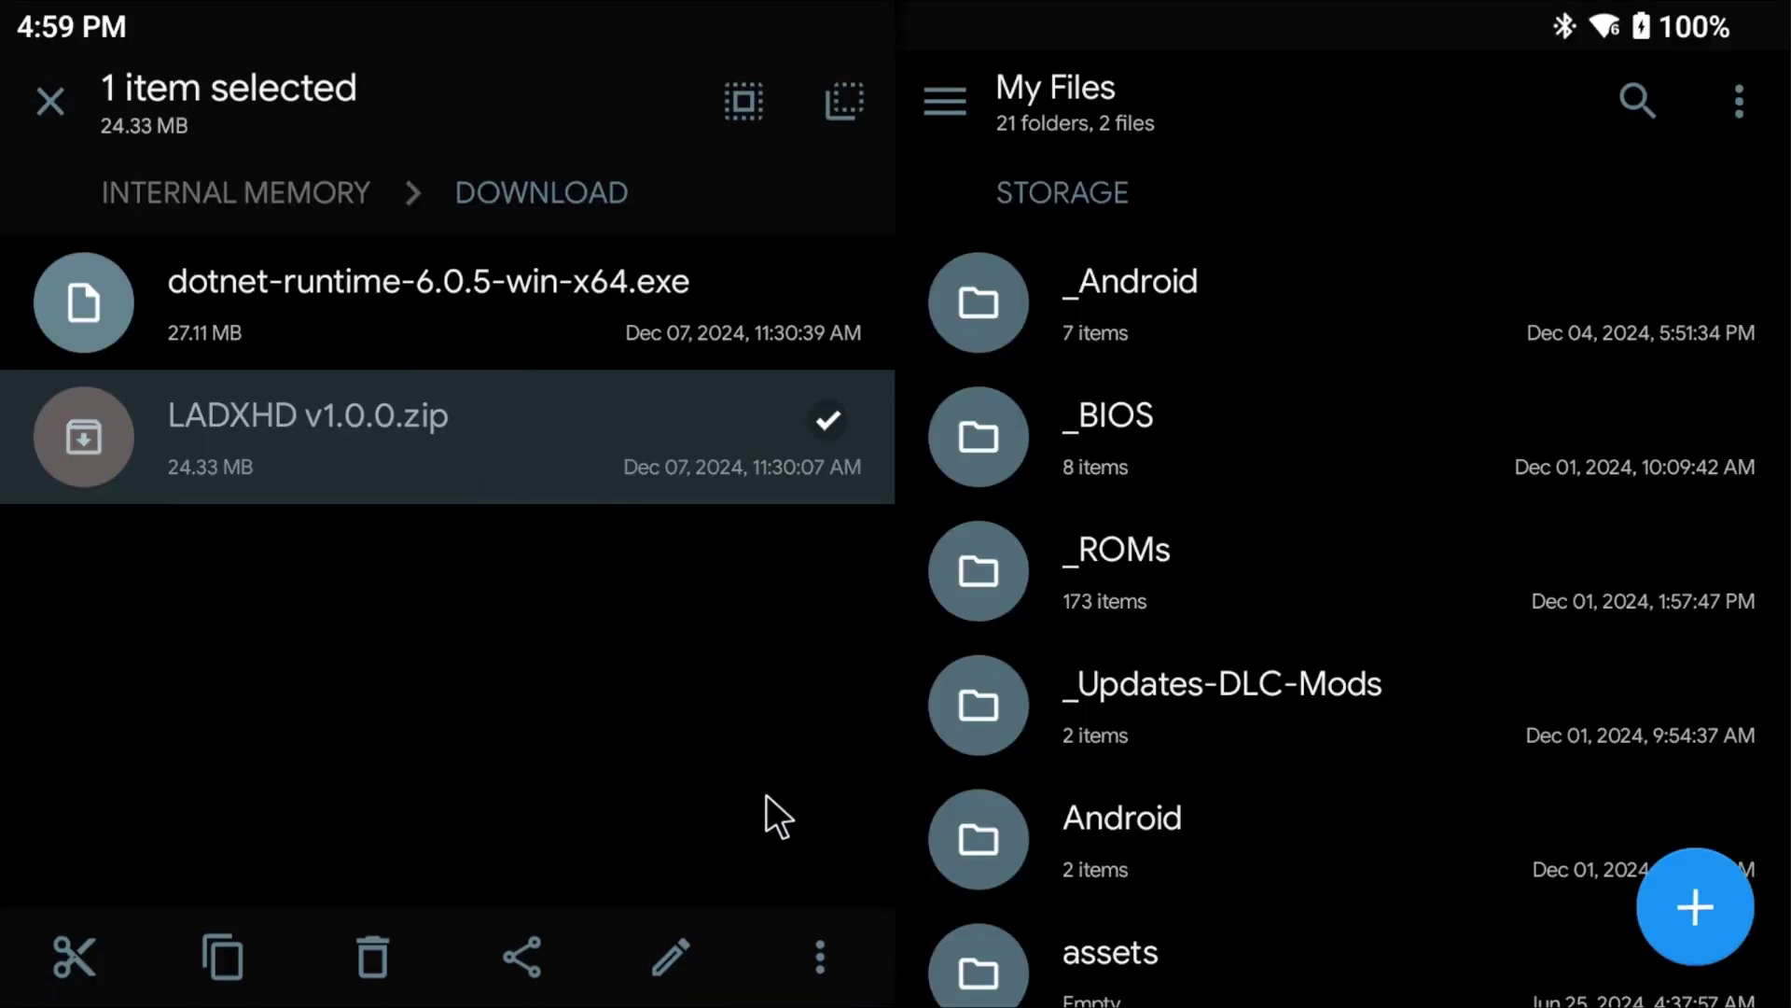
pyautogui.click(820, 956)
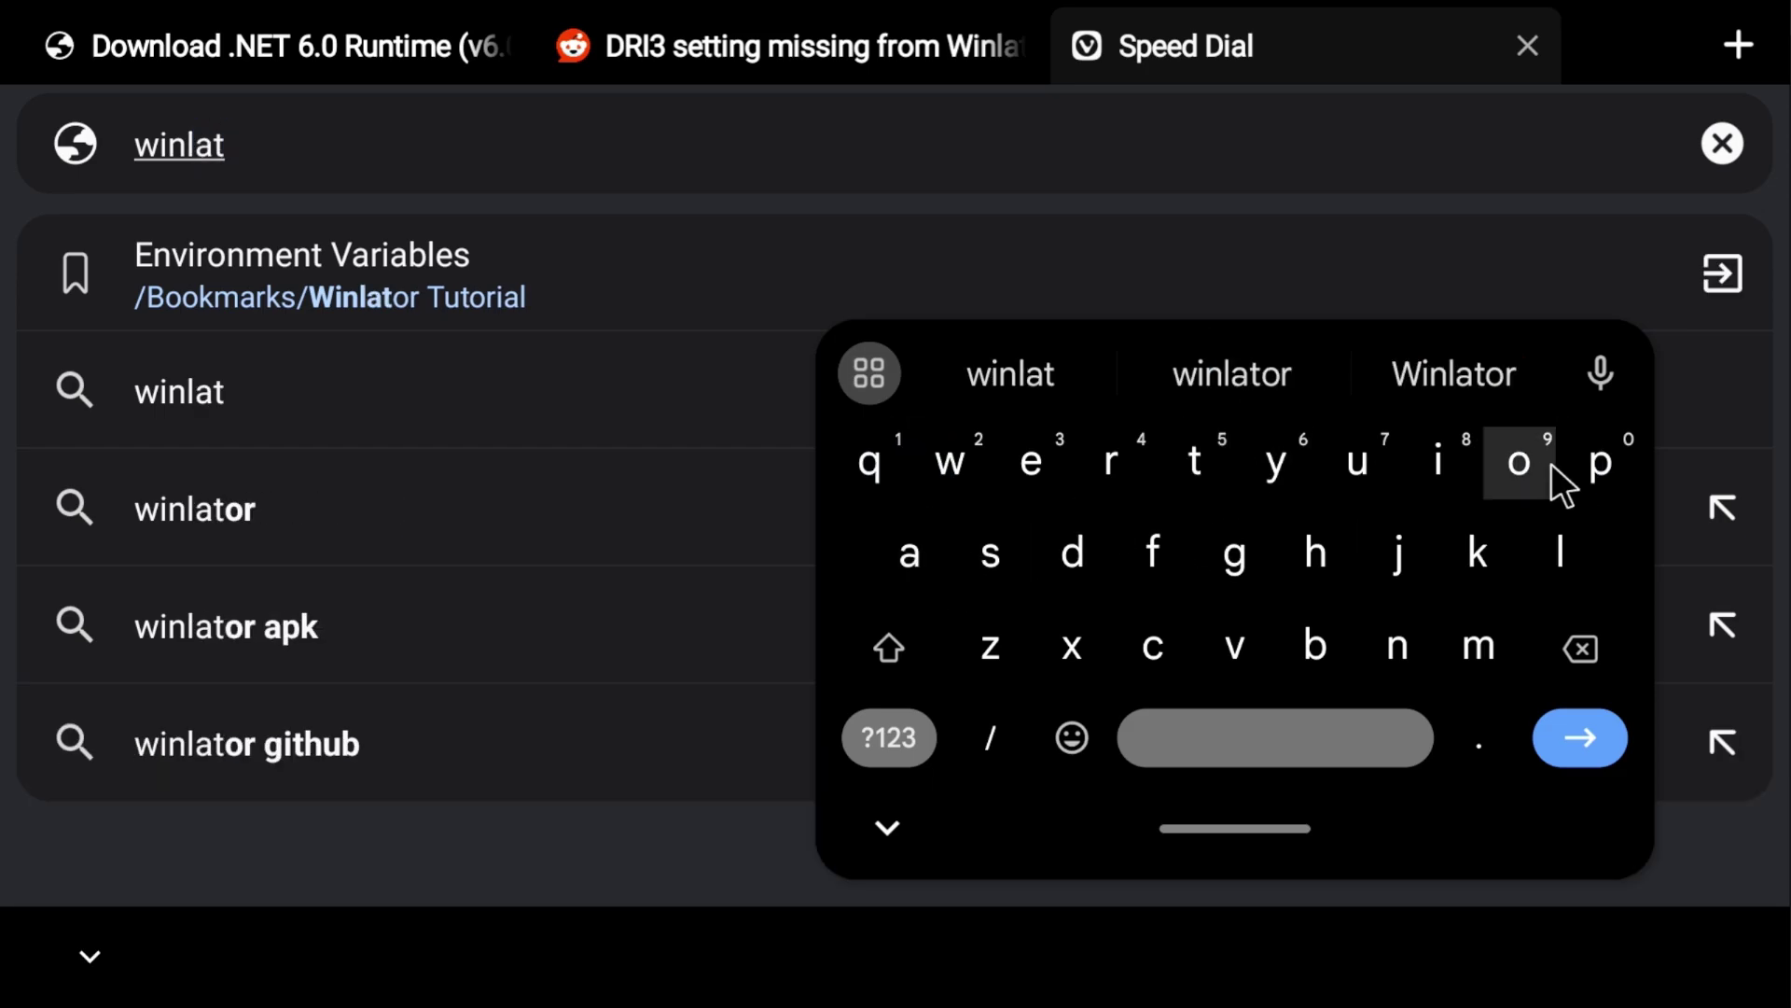
# Search the web for winlator github and look through the results.
pyautogui.write('ub')
pyautogui.click(1586, 735)
pyautogui.scroll(-2, 933, 503)
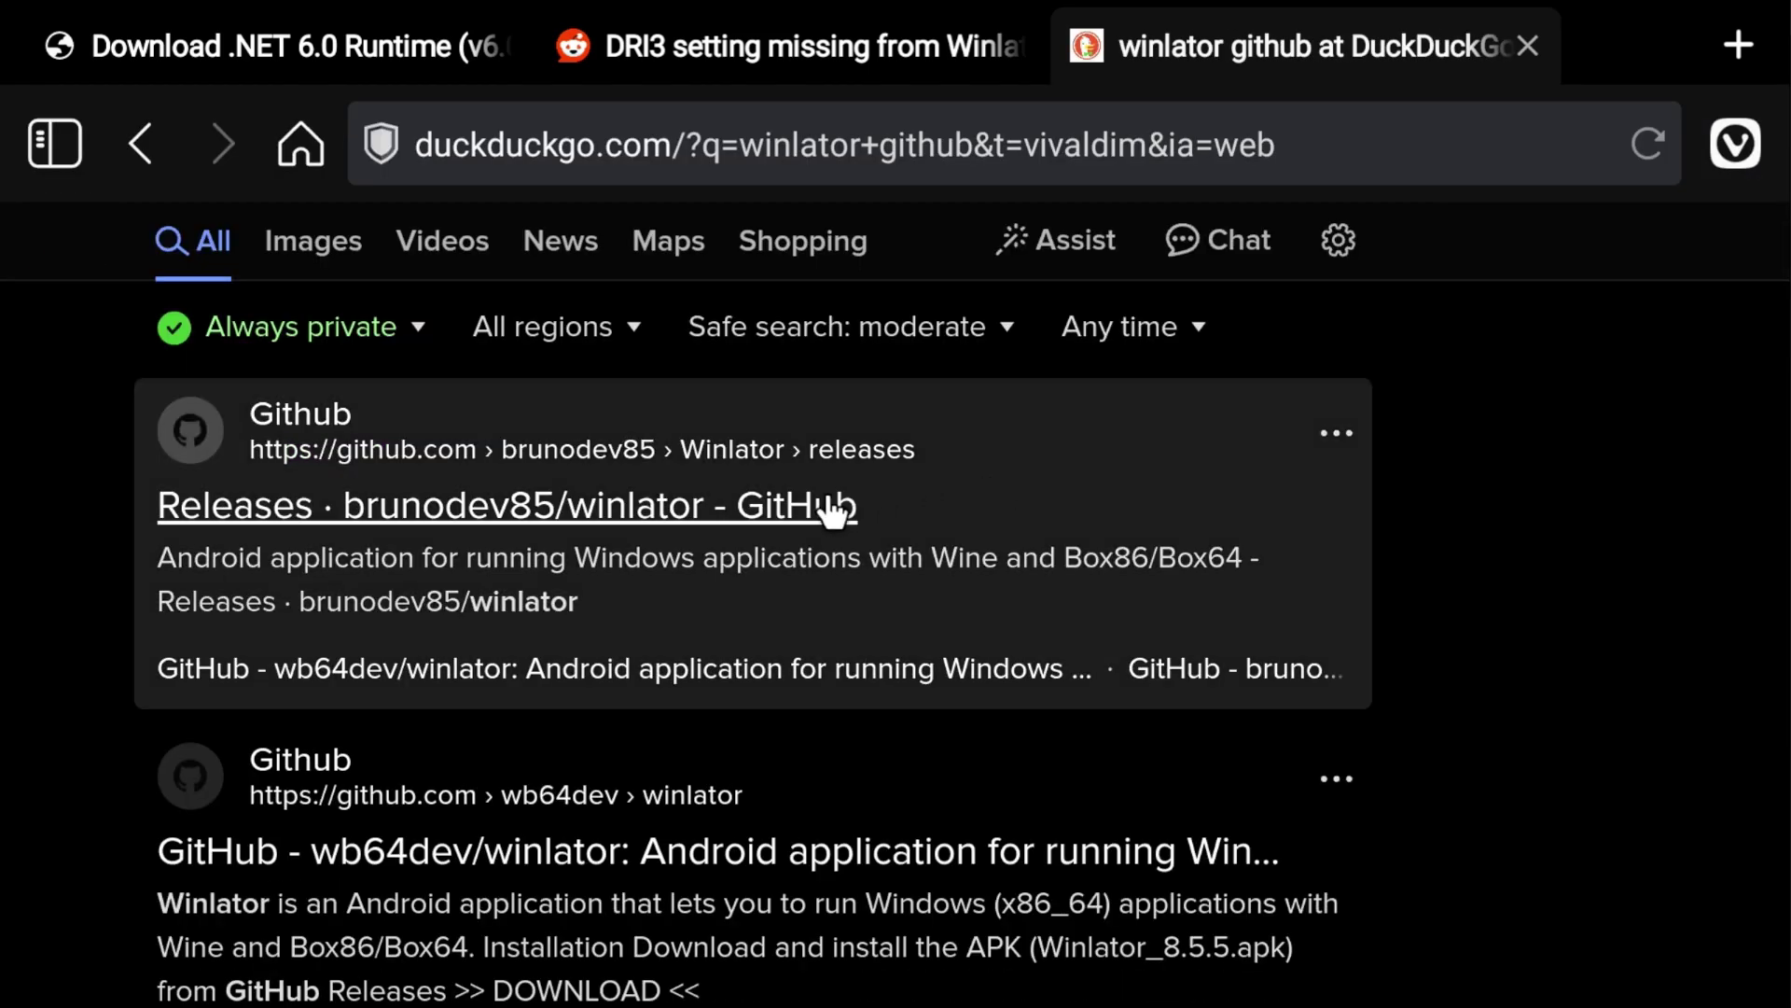
# Open the Winlator releases page on GitHub and download Winlator_8.0.Revision.1.apk from the 8.0 release assets.
pyautogui.click(827, 507)
pyautogui.scroll(-15, 1491, 495)
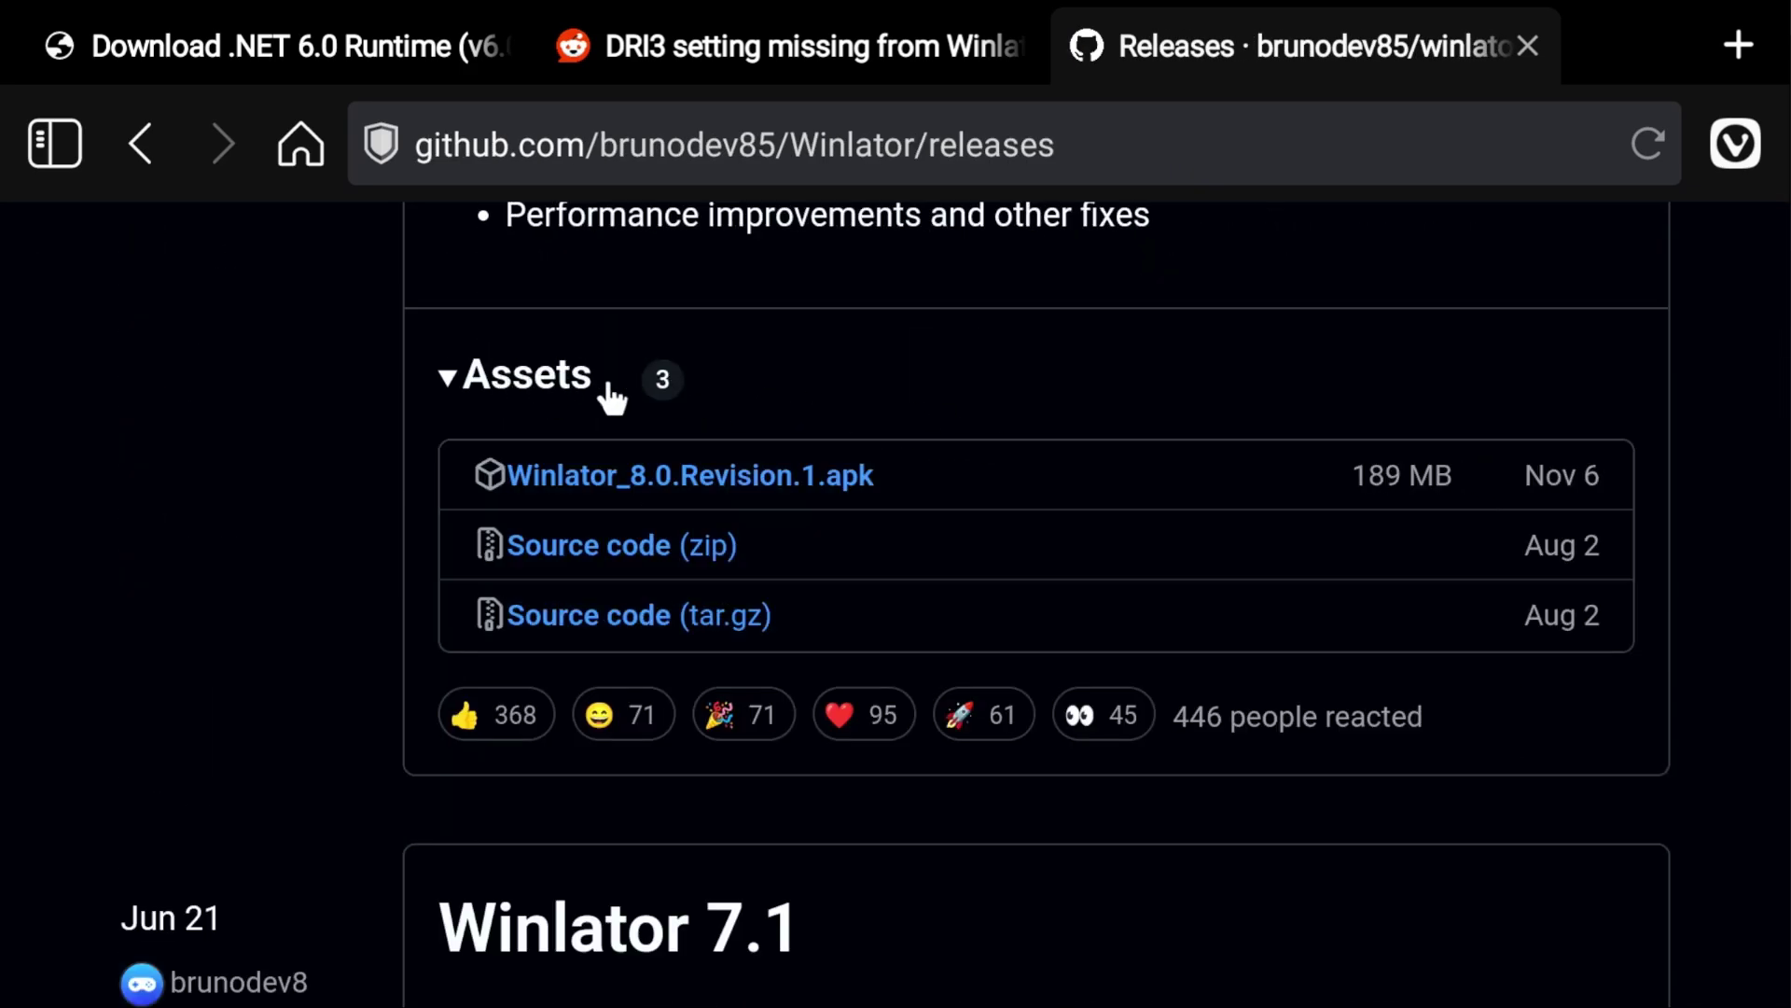
pyautogui.click(683, 485)
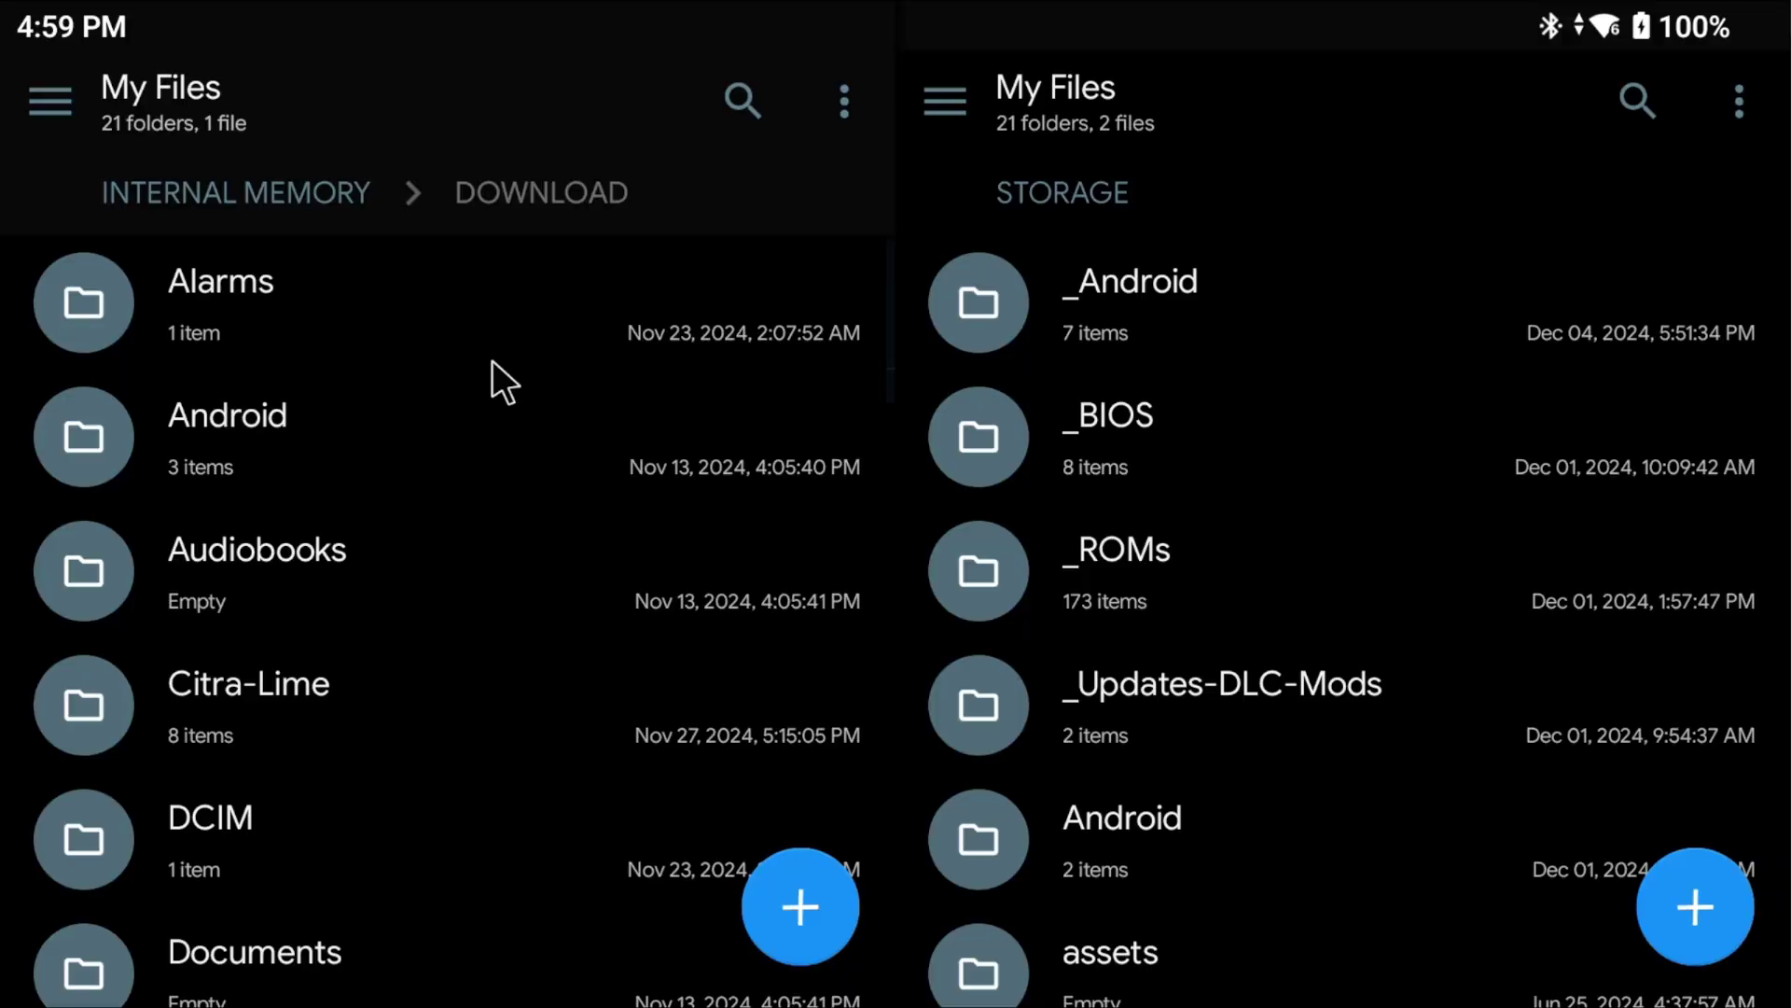
# In the file manager, open the internal memory's Download folder and extract the LADXHD v1.0.0.zip archive.
pyautogui.scroll(-5, 471, 392)
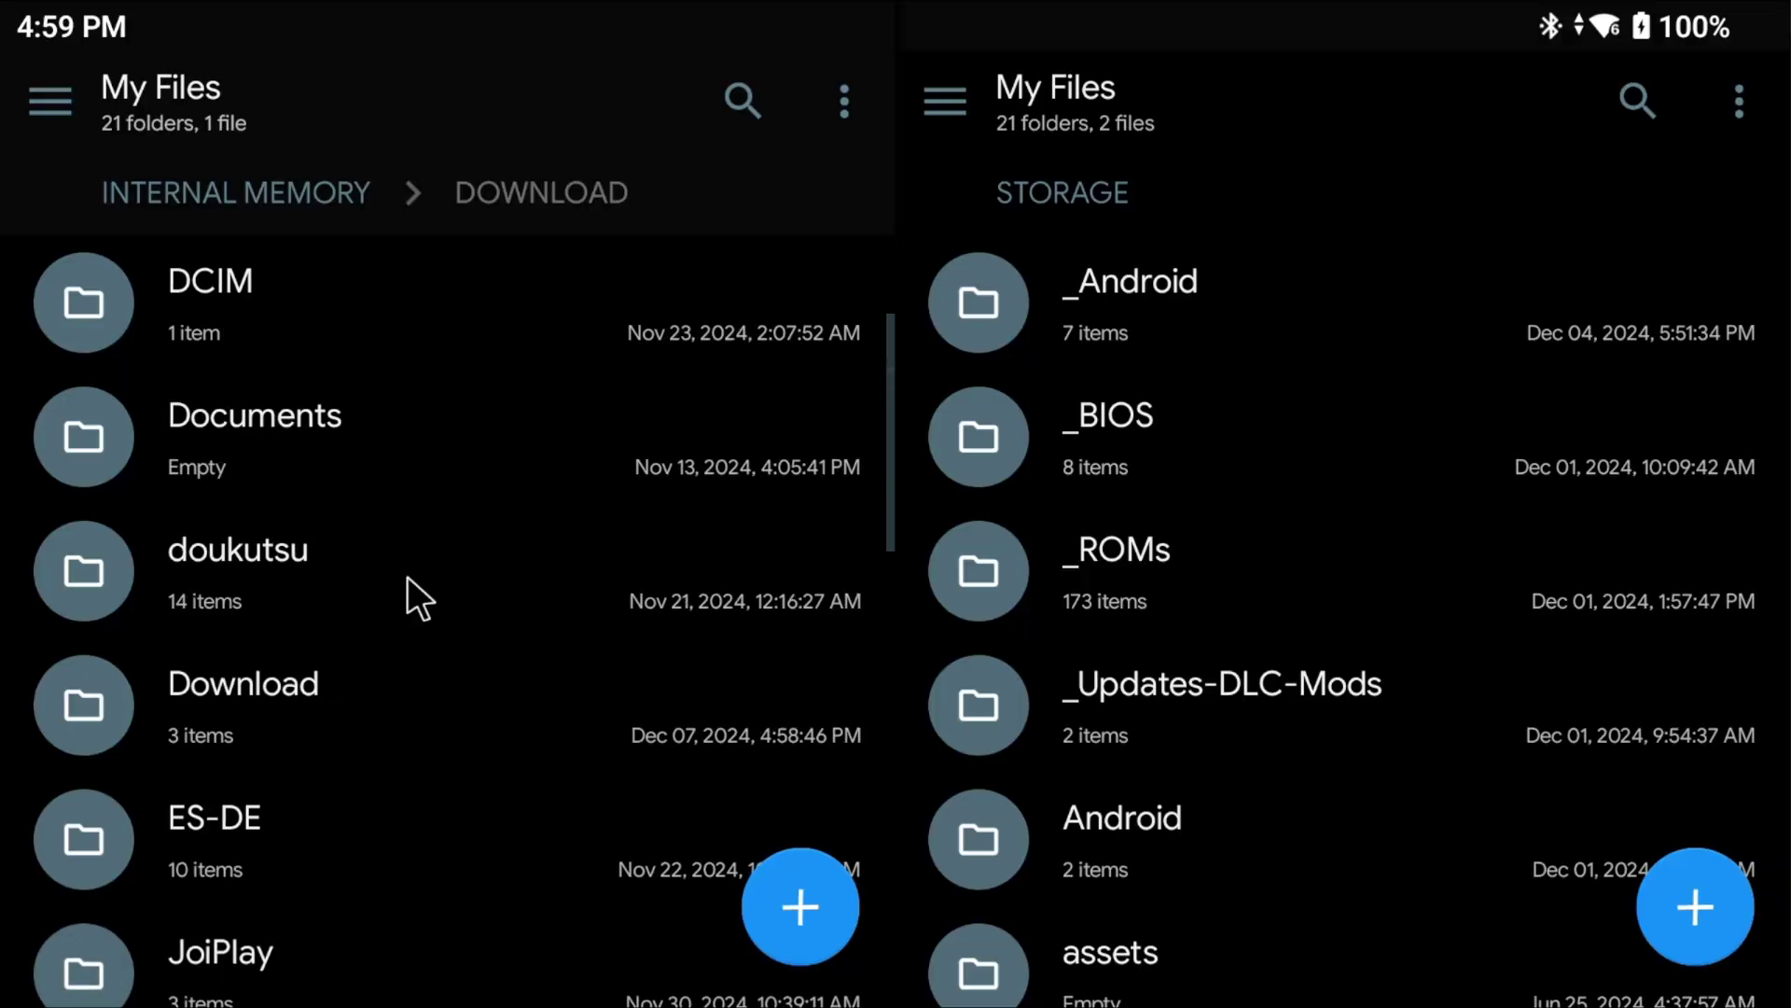
pyautogui.click(371, 686)
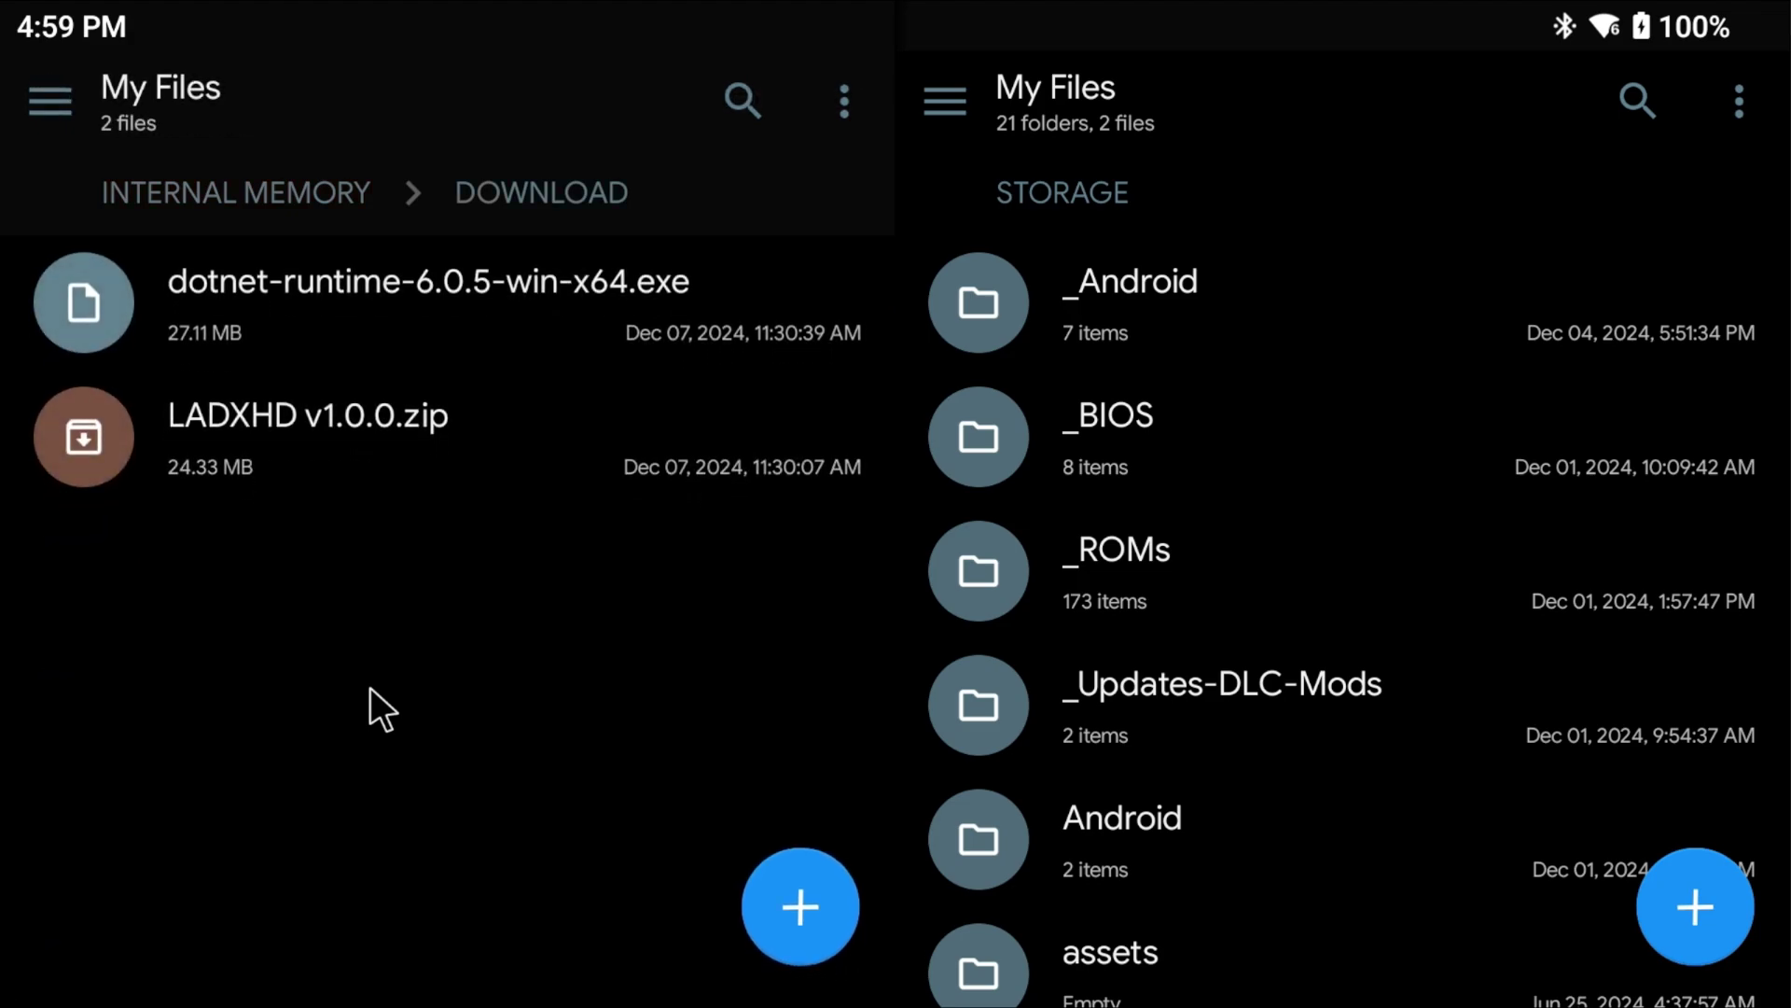
pyautogui.click(480, 437)
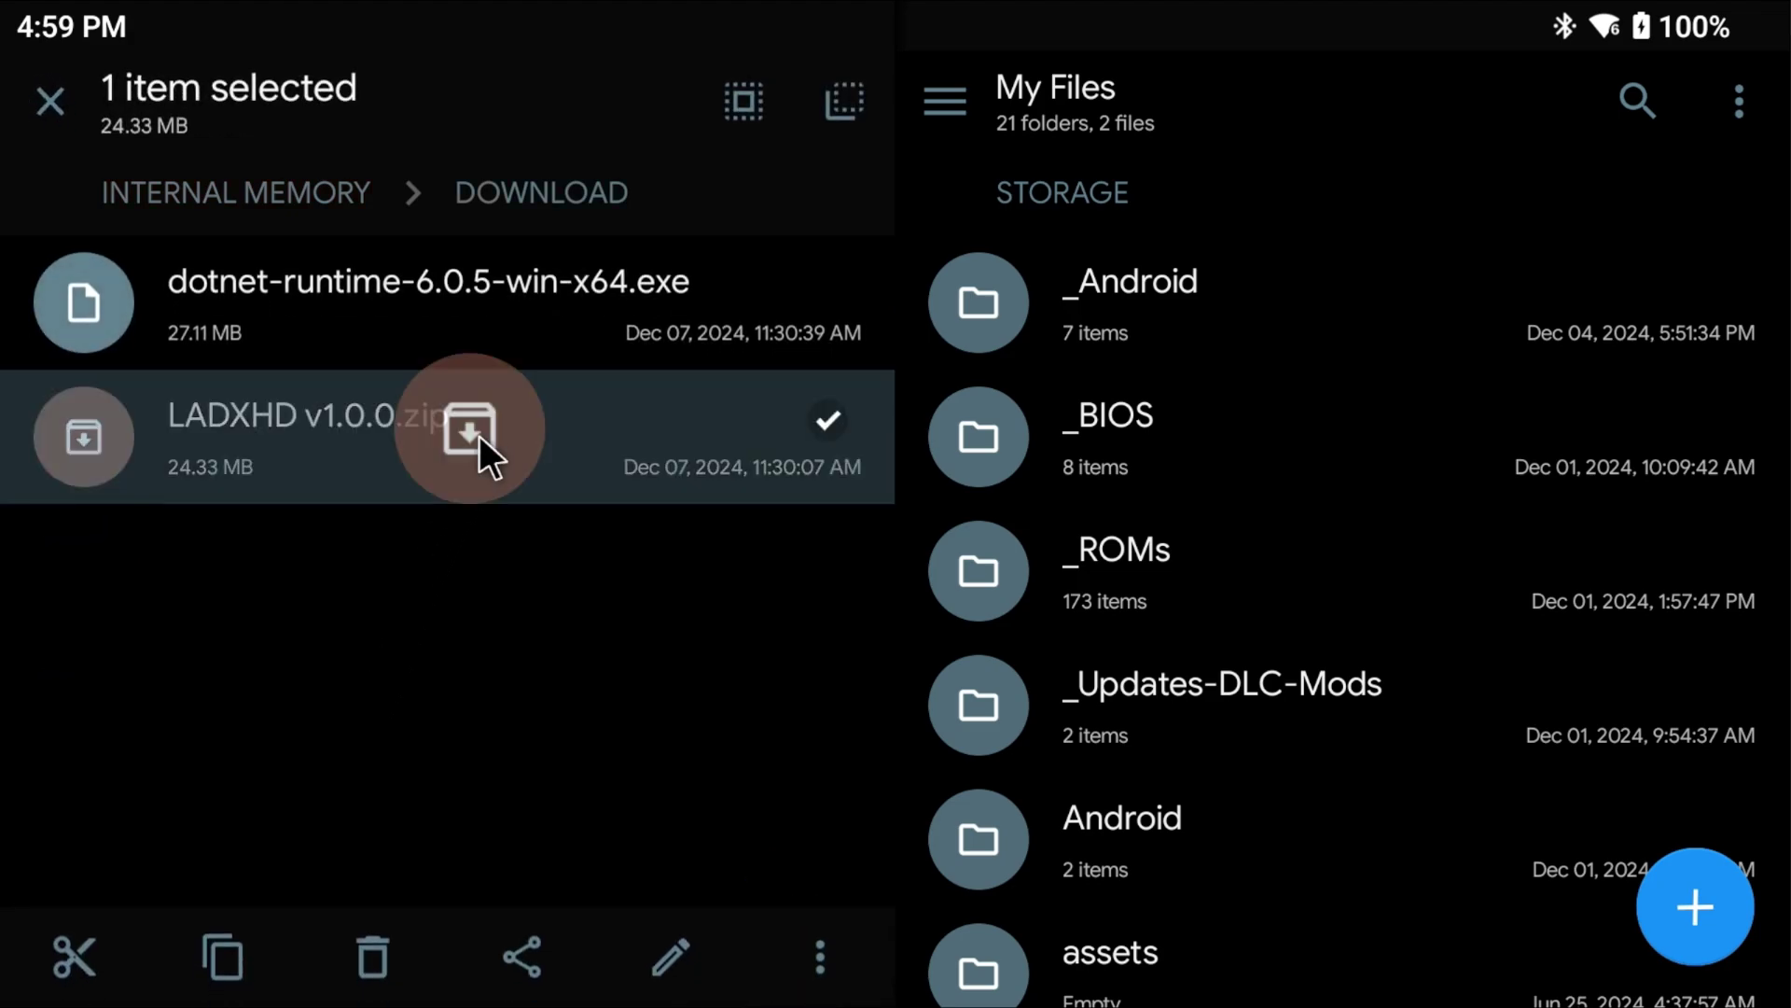
pyautogui.click(803, 944)
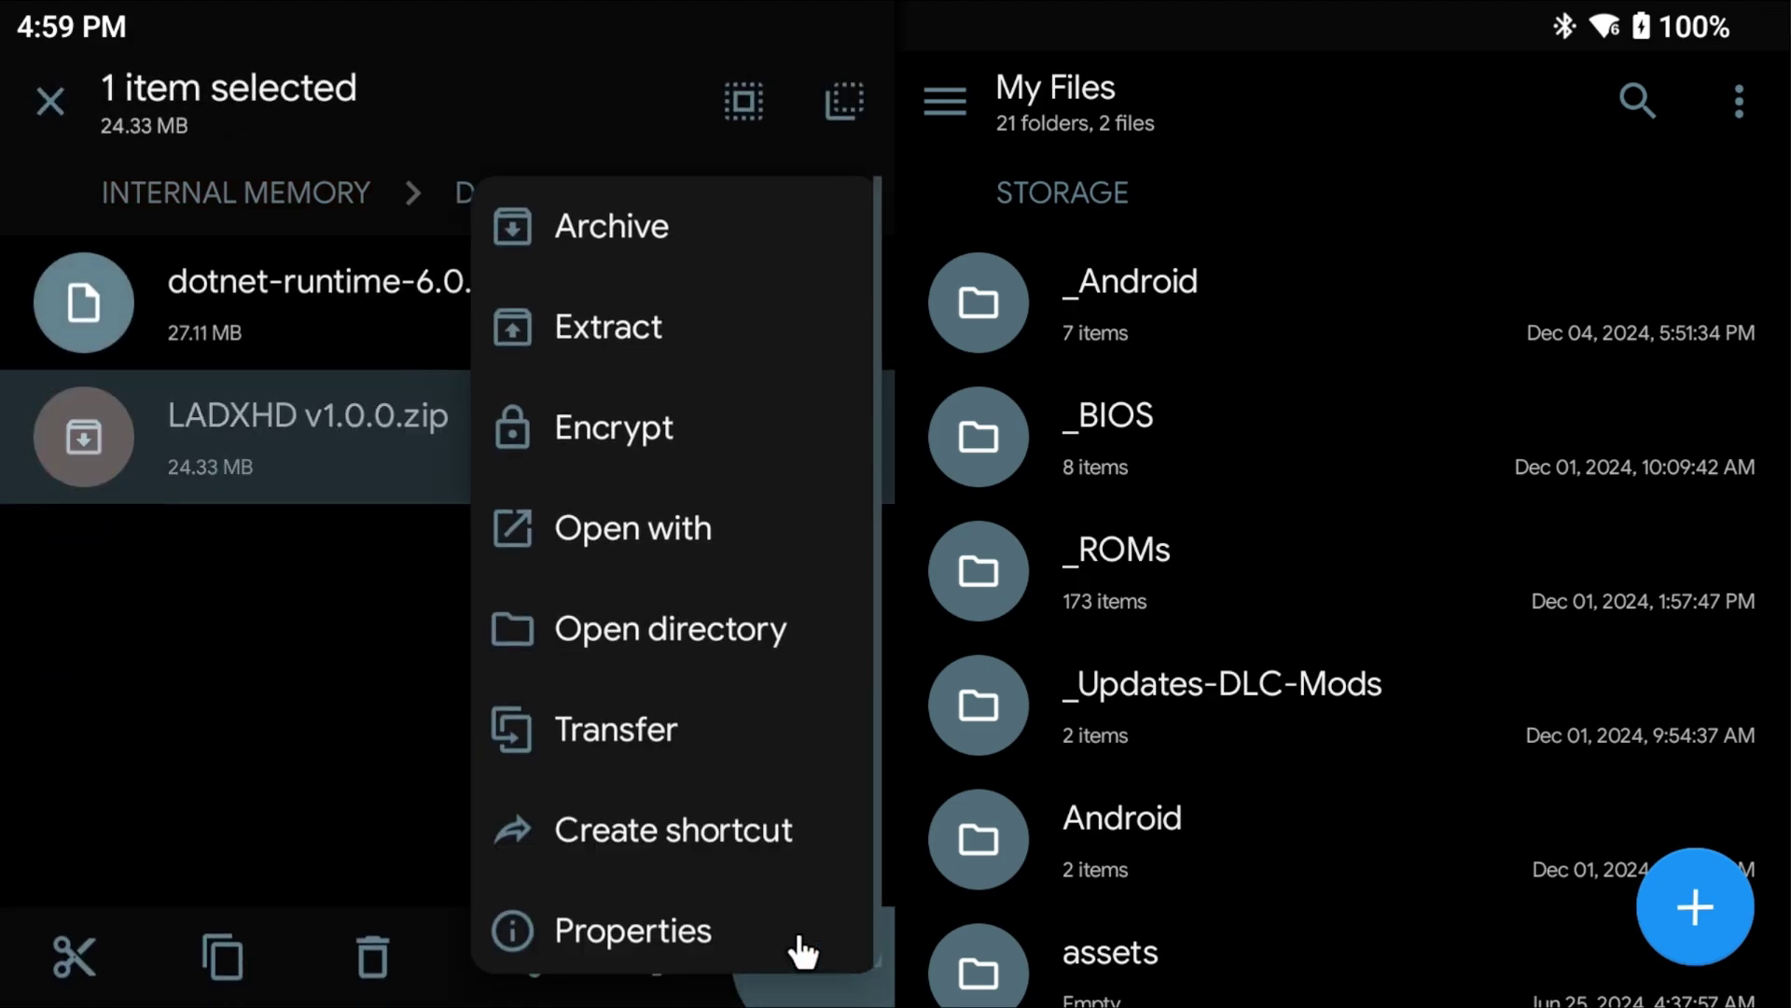
pyautogui.click(659, 325)
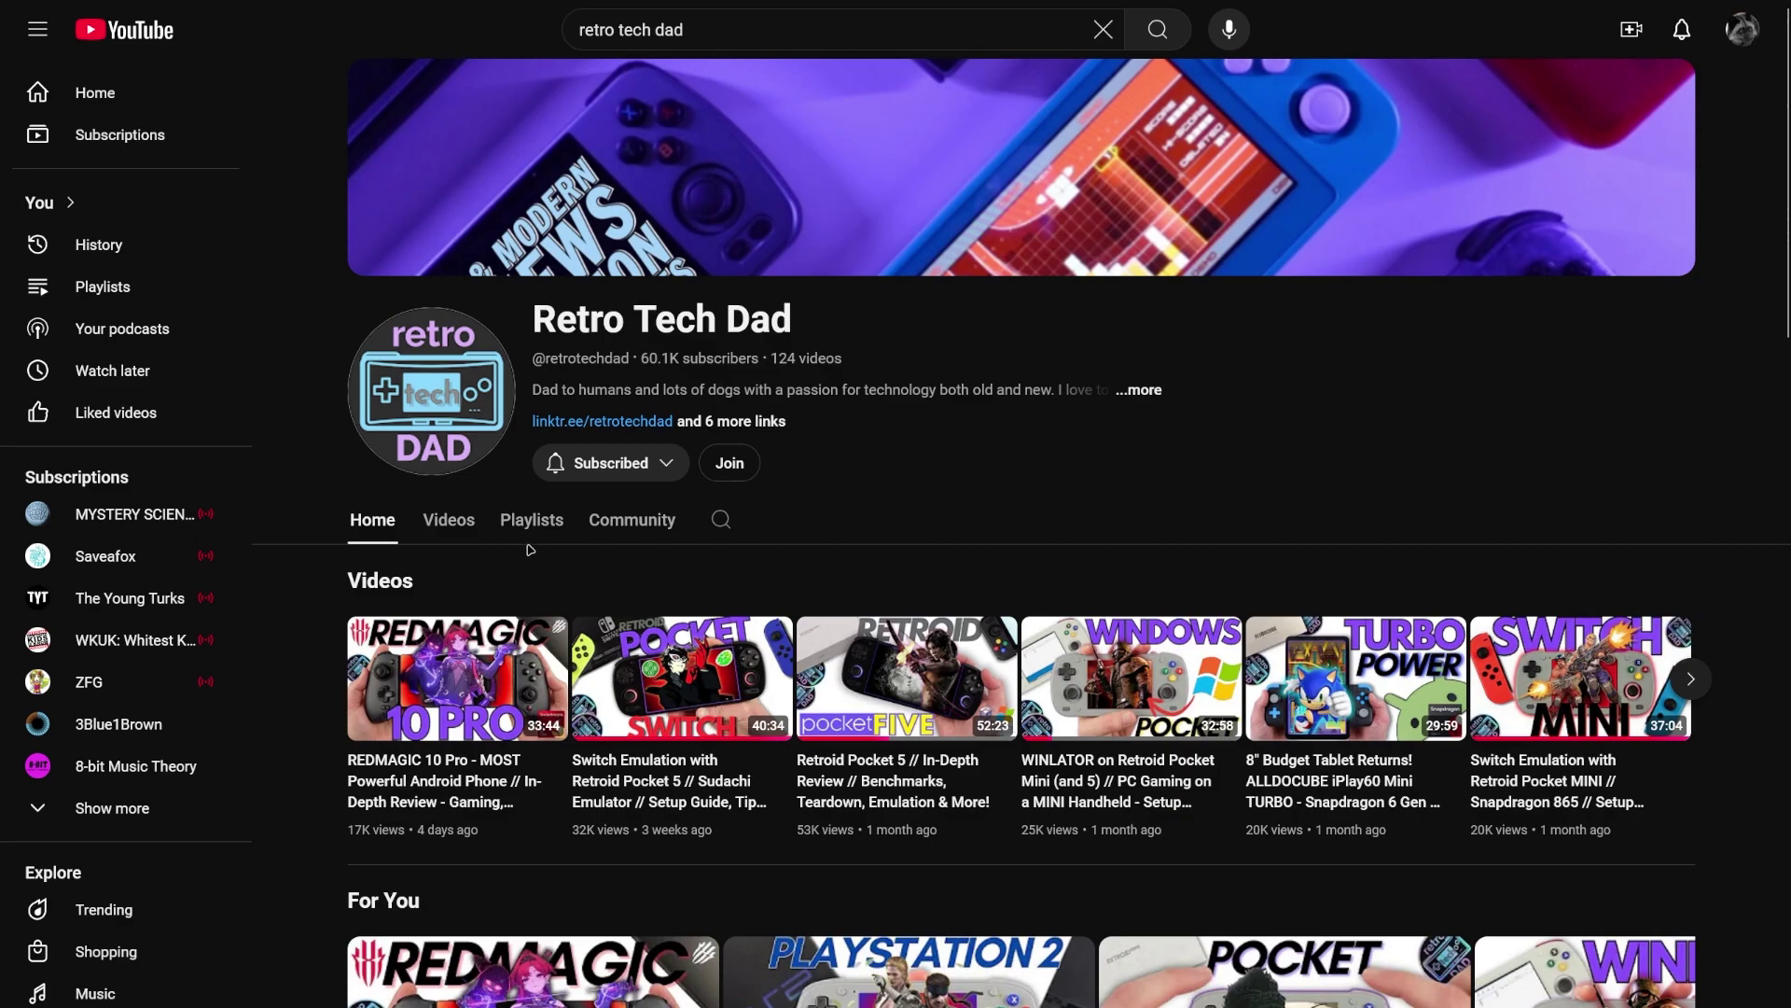
# Open the Retro Tech Dad setup guide video for Winlator on Retroid Pocket Mini and view it full screen.
pyautogui.click(1107, 674)
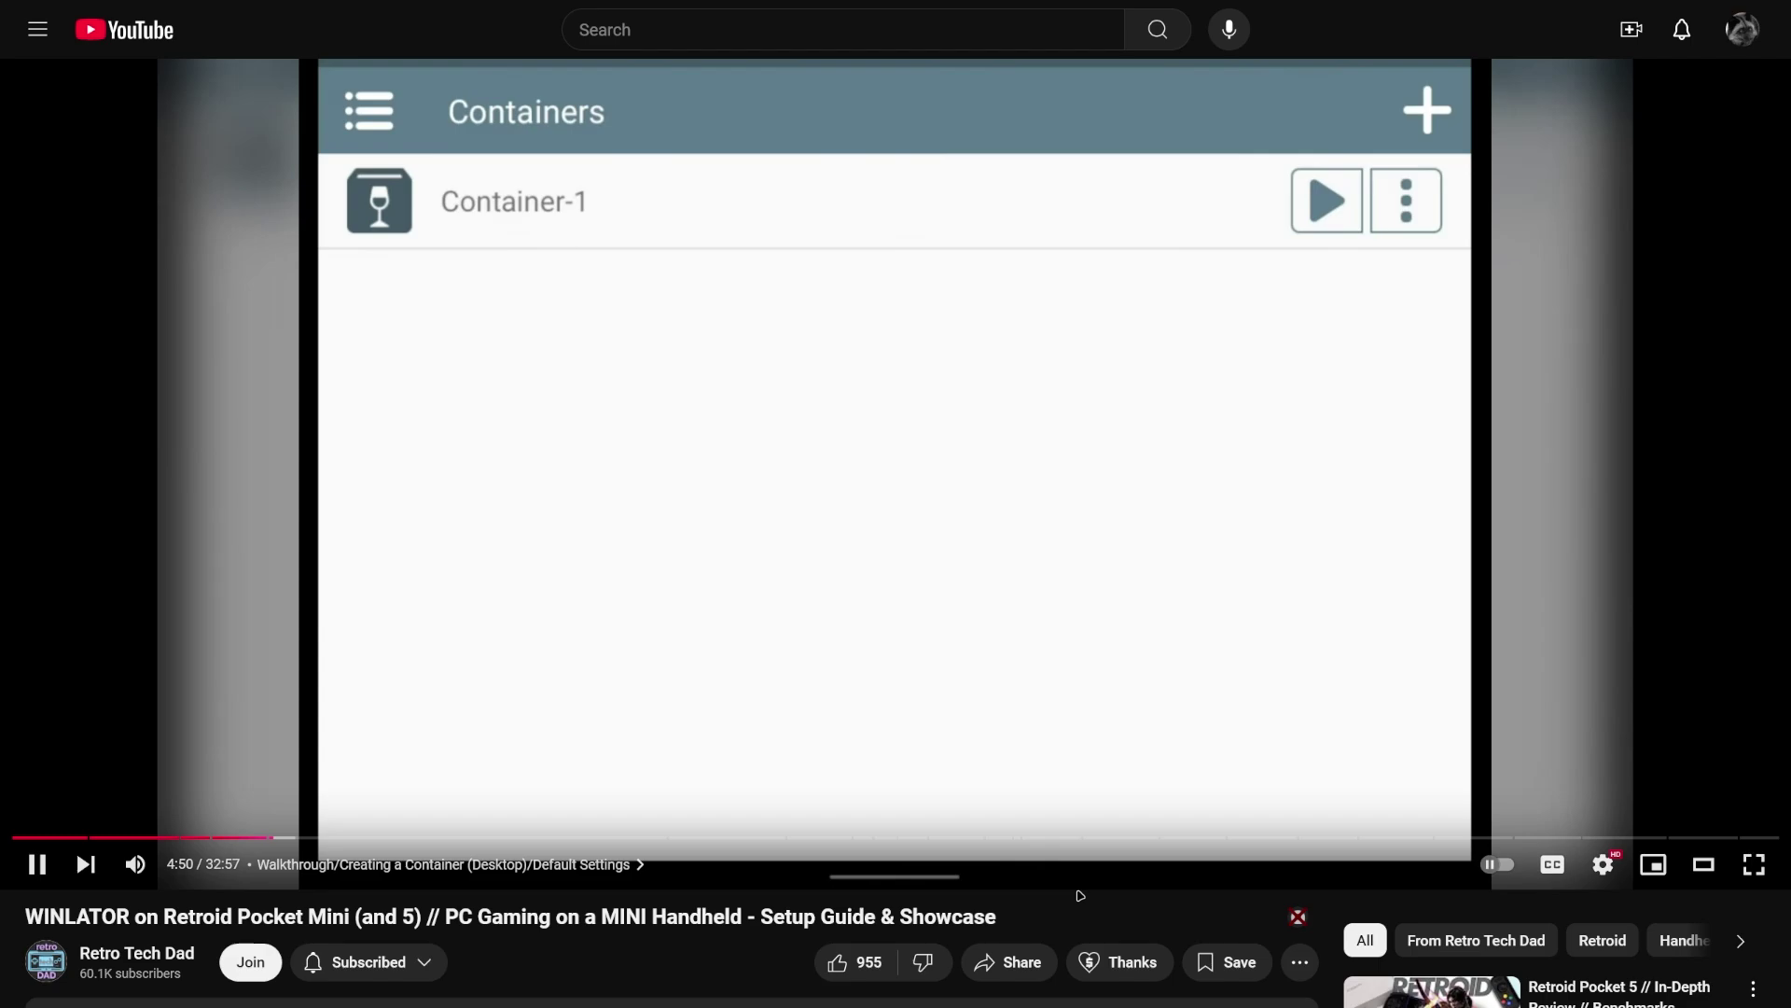
pyautogui.press('f')
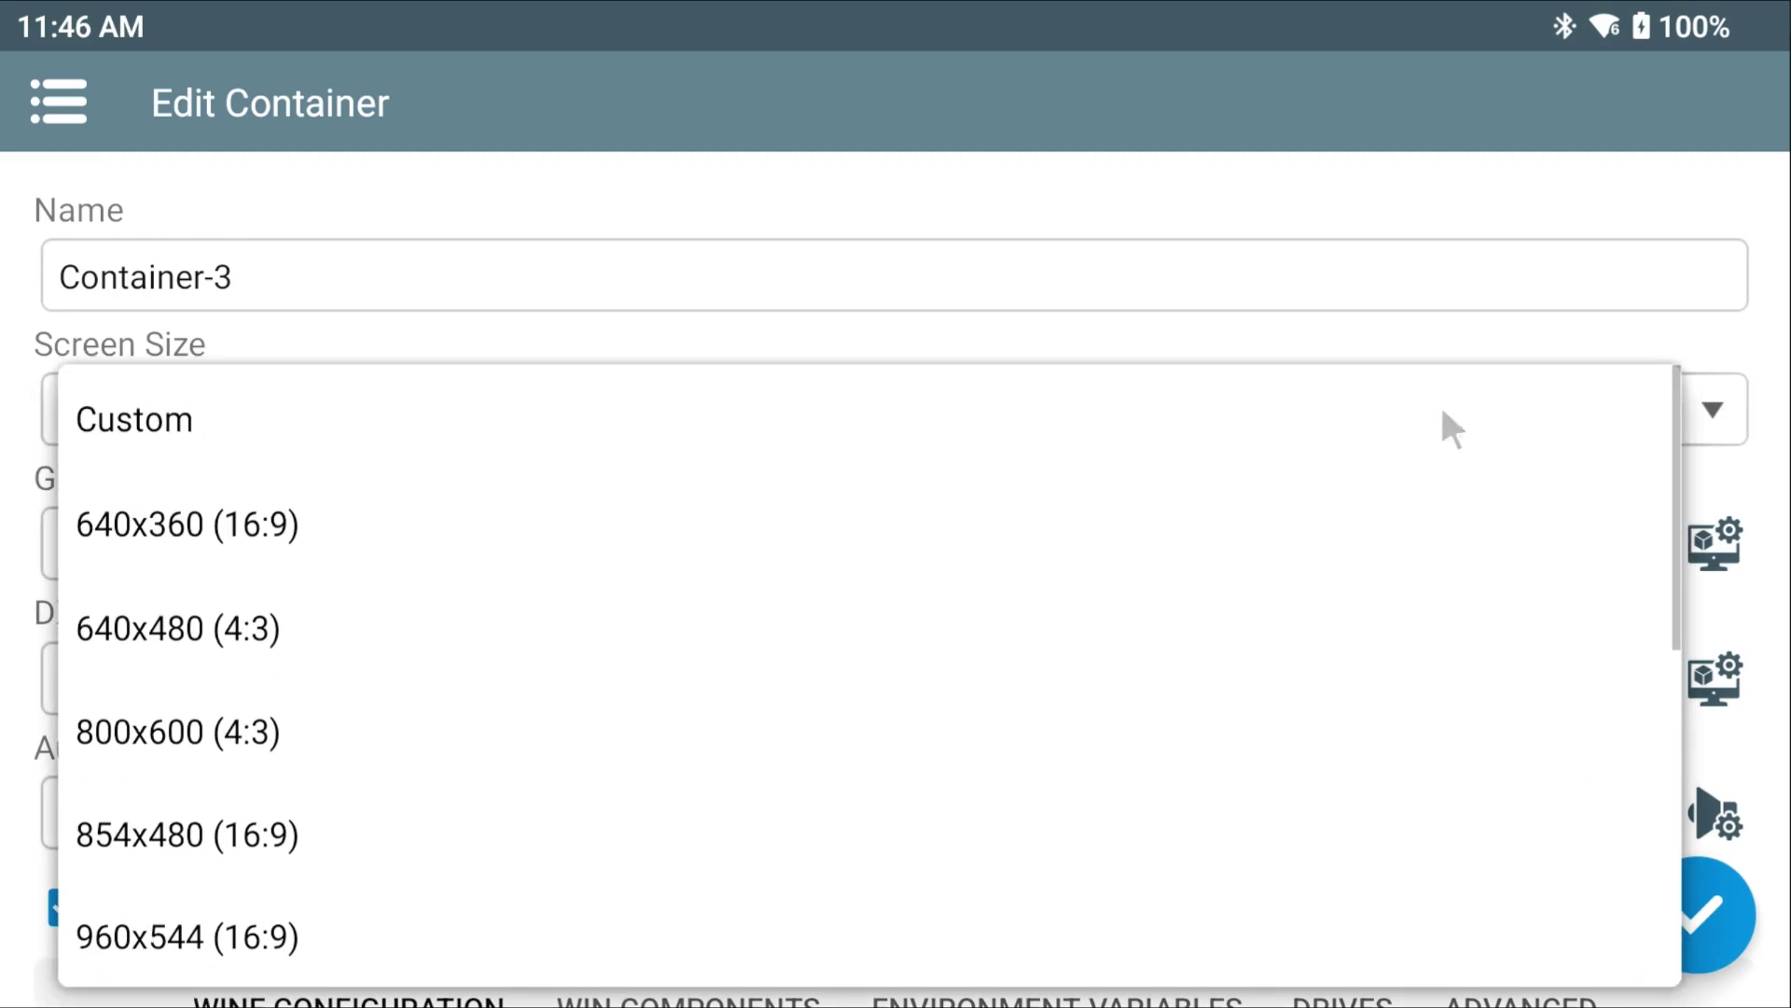
# Set Container-3 to a custom 960x540 screen size and its Turnip driver to version 24.3.0 with Sync every frame disabled.
pyautogui.click(134, 417)
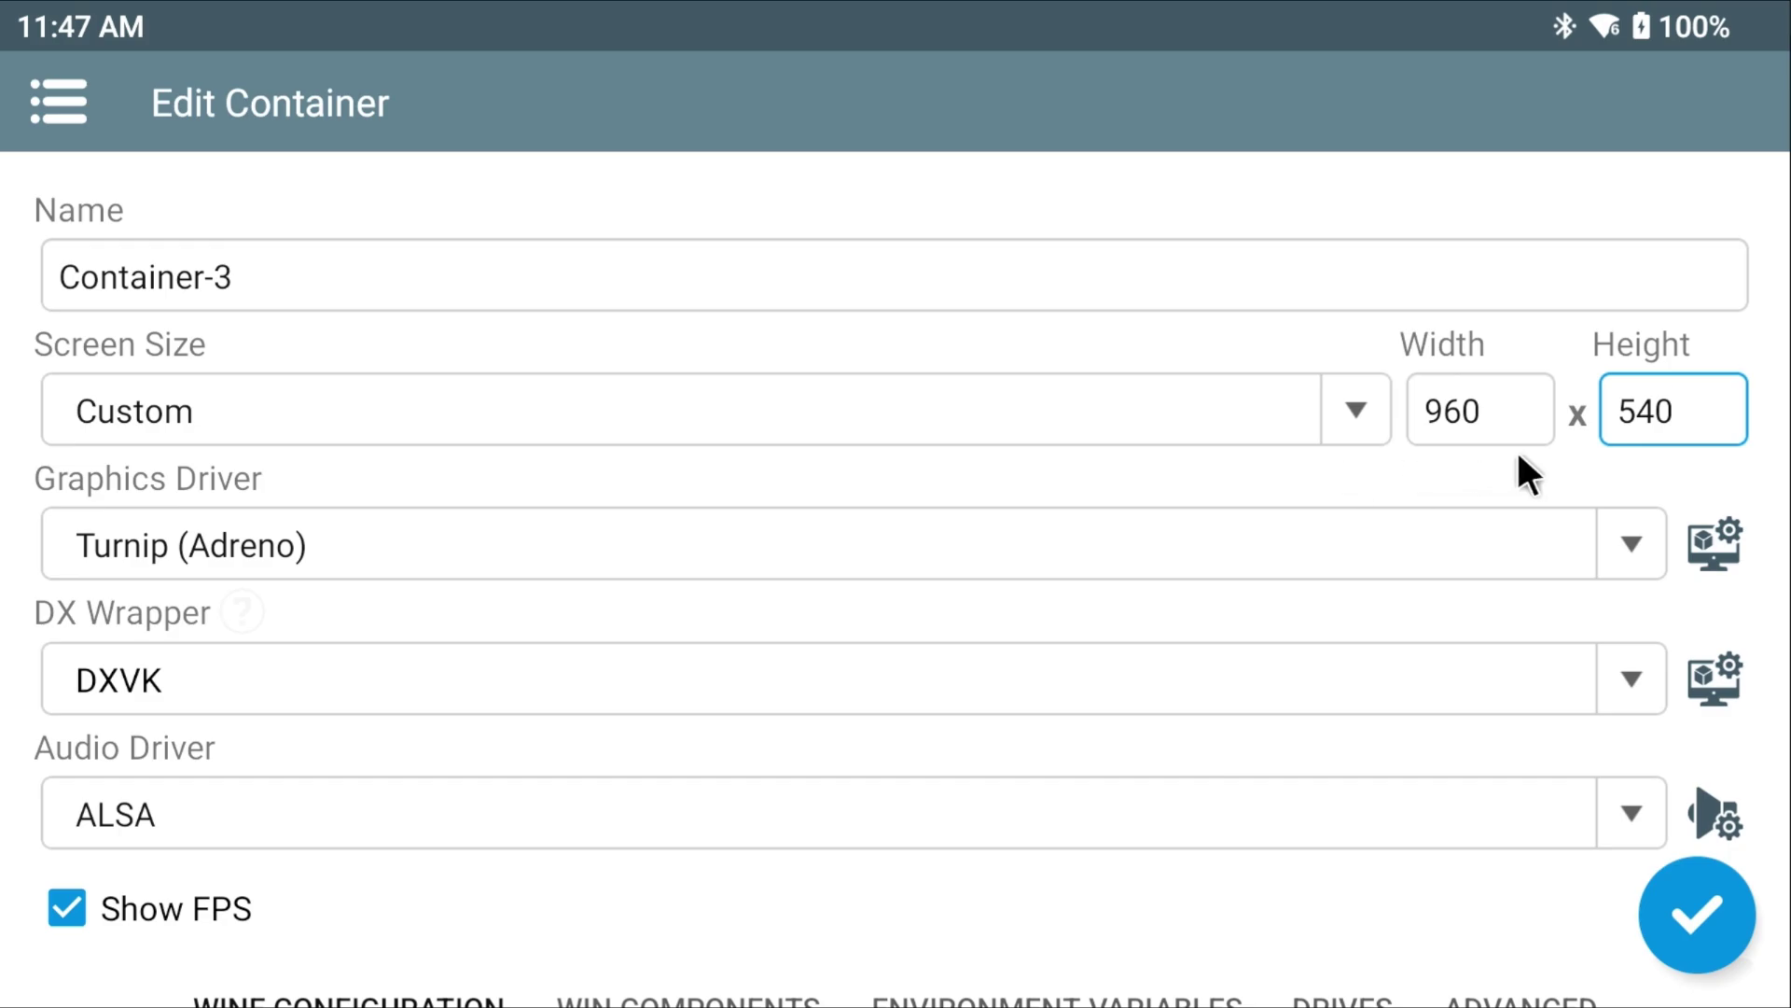
pyautogui.click(1713, 545)
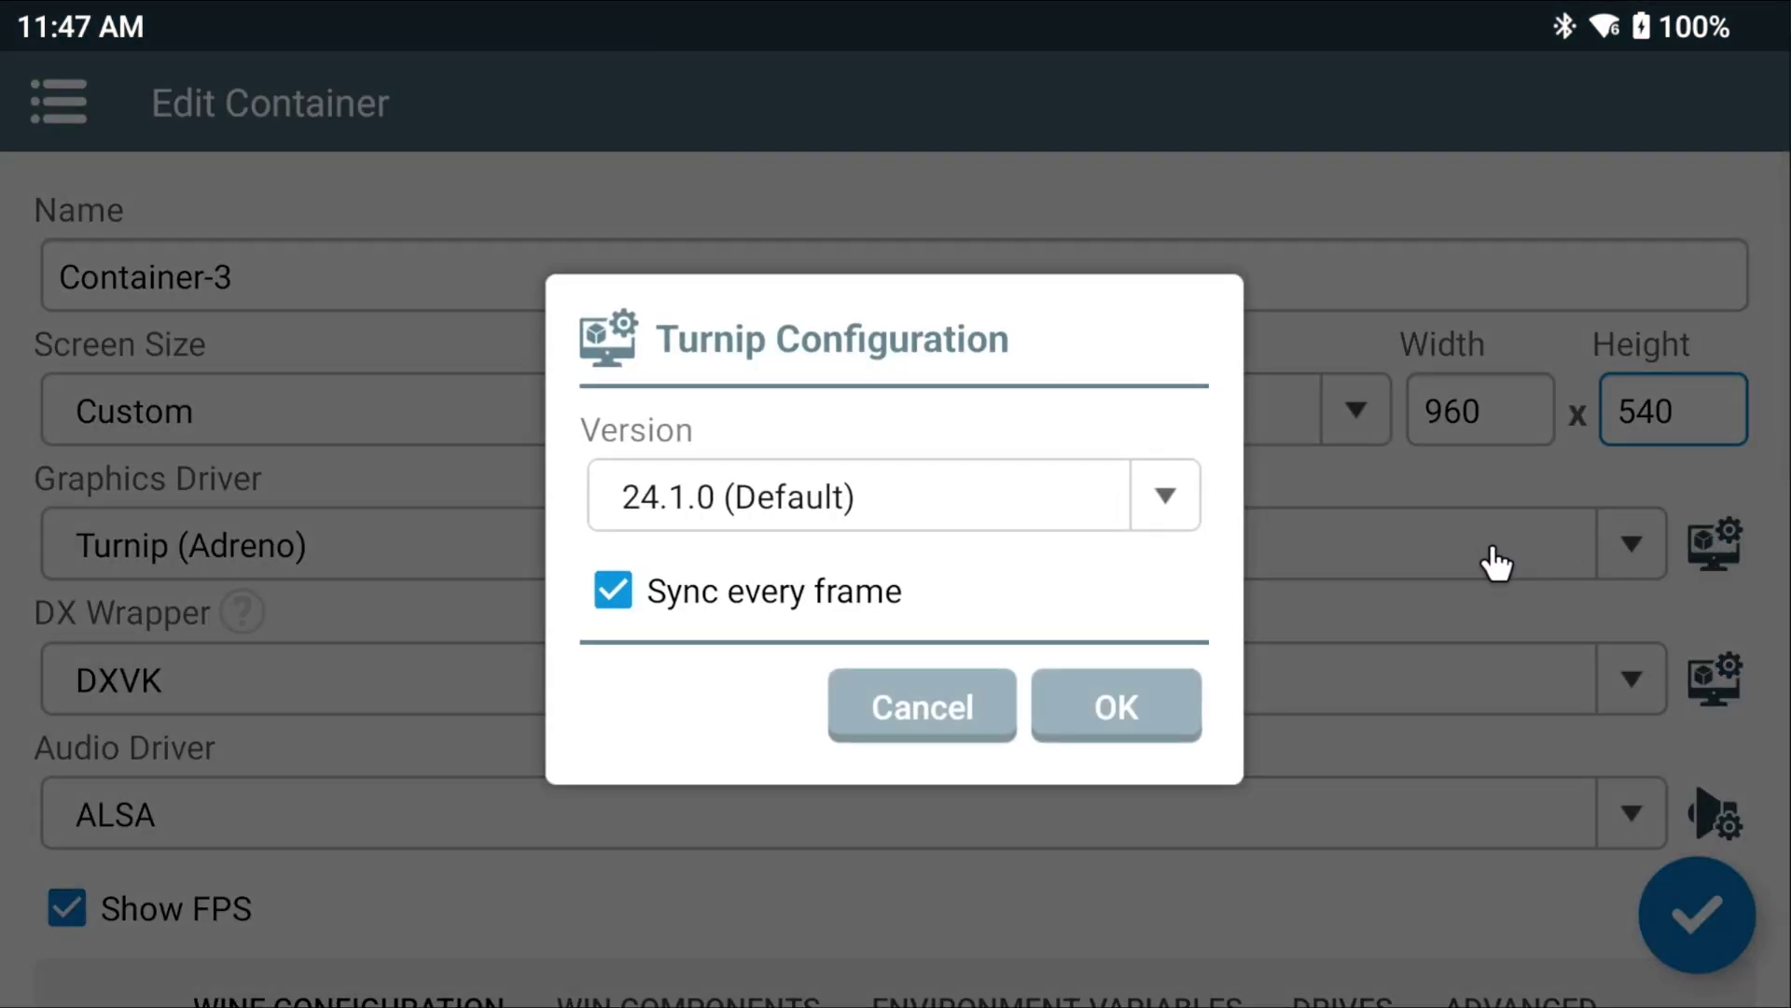
pyautogui.click(1026, 514)
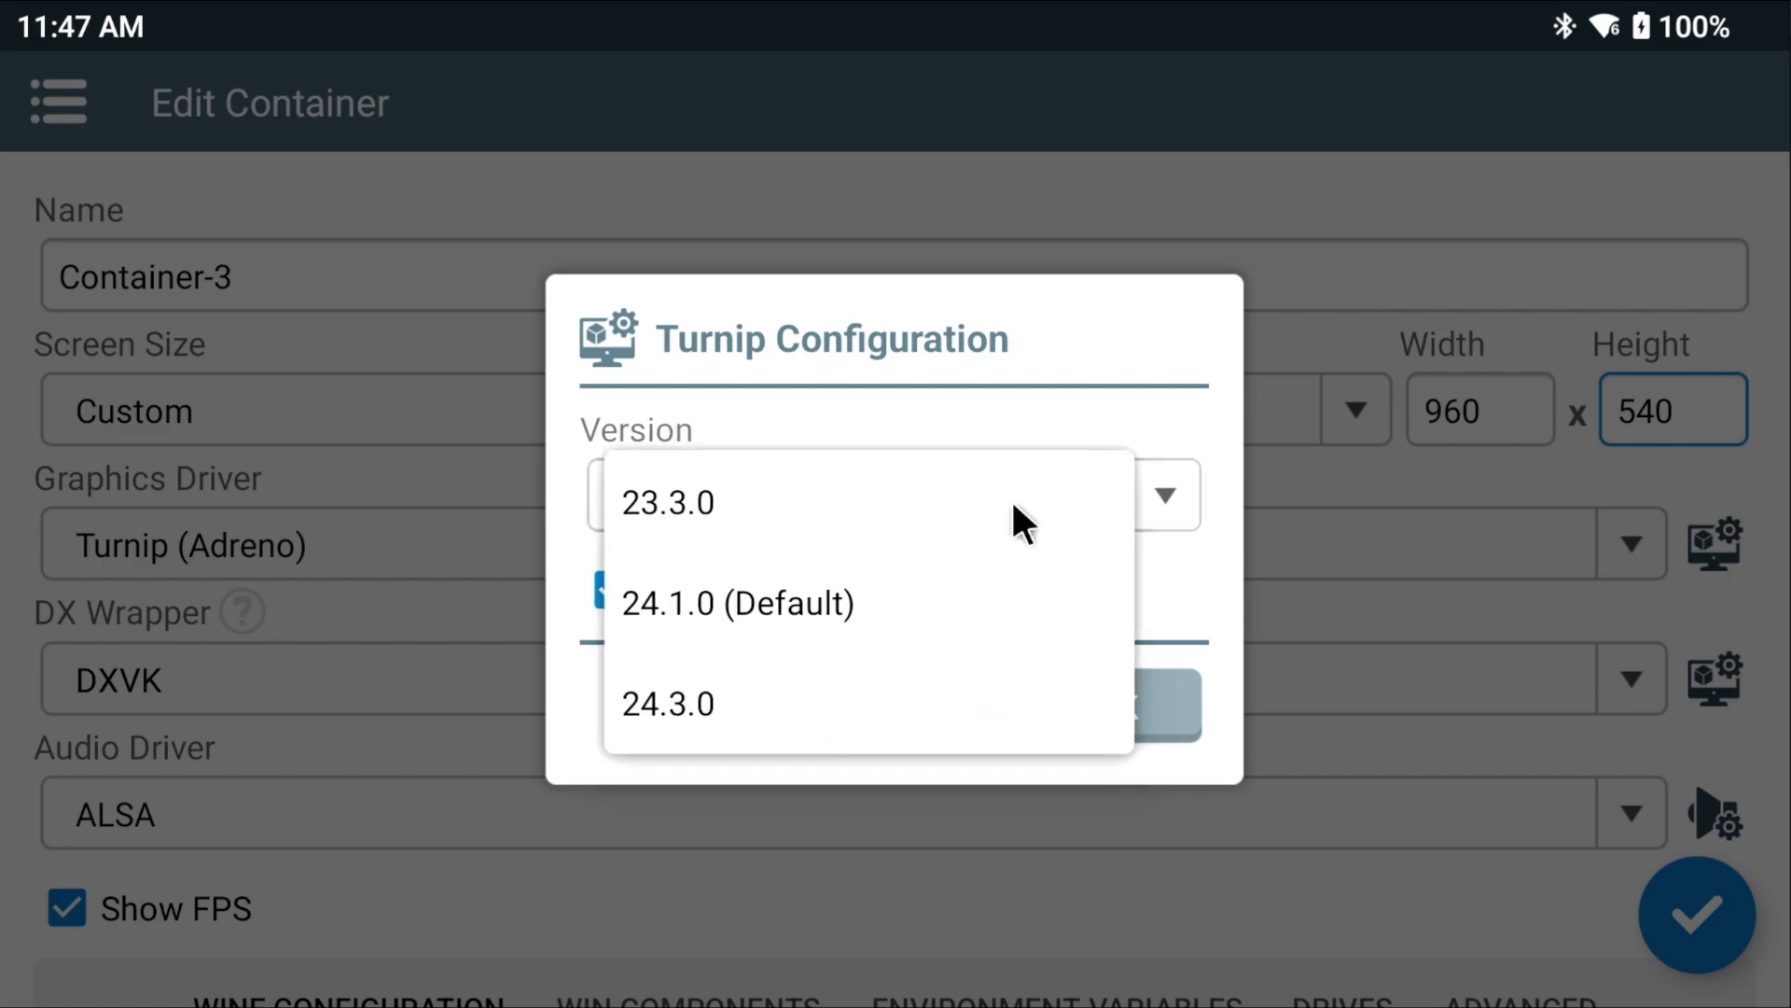
pyautogui.click(701, 712)
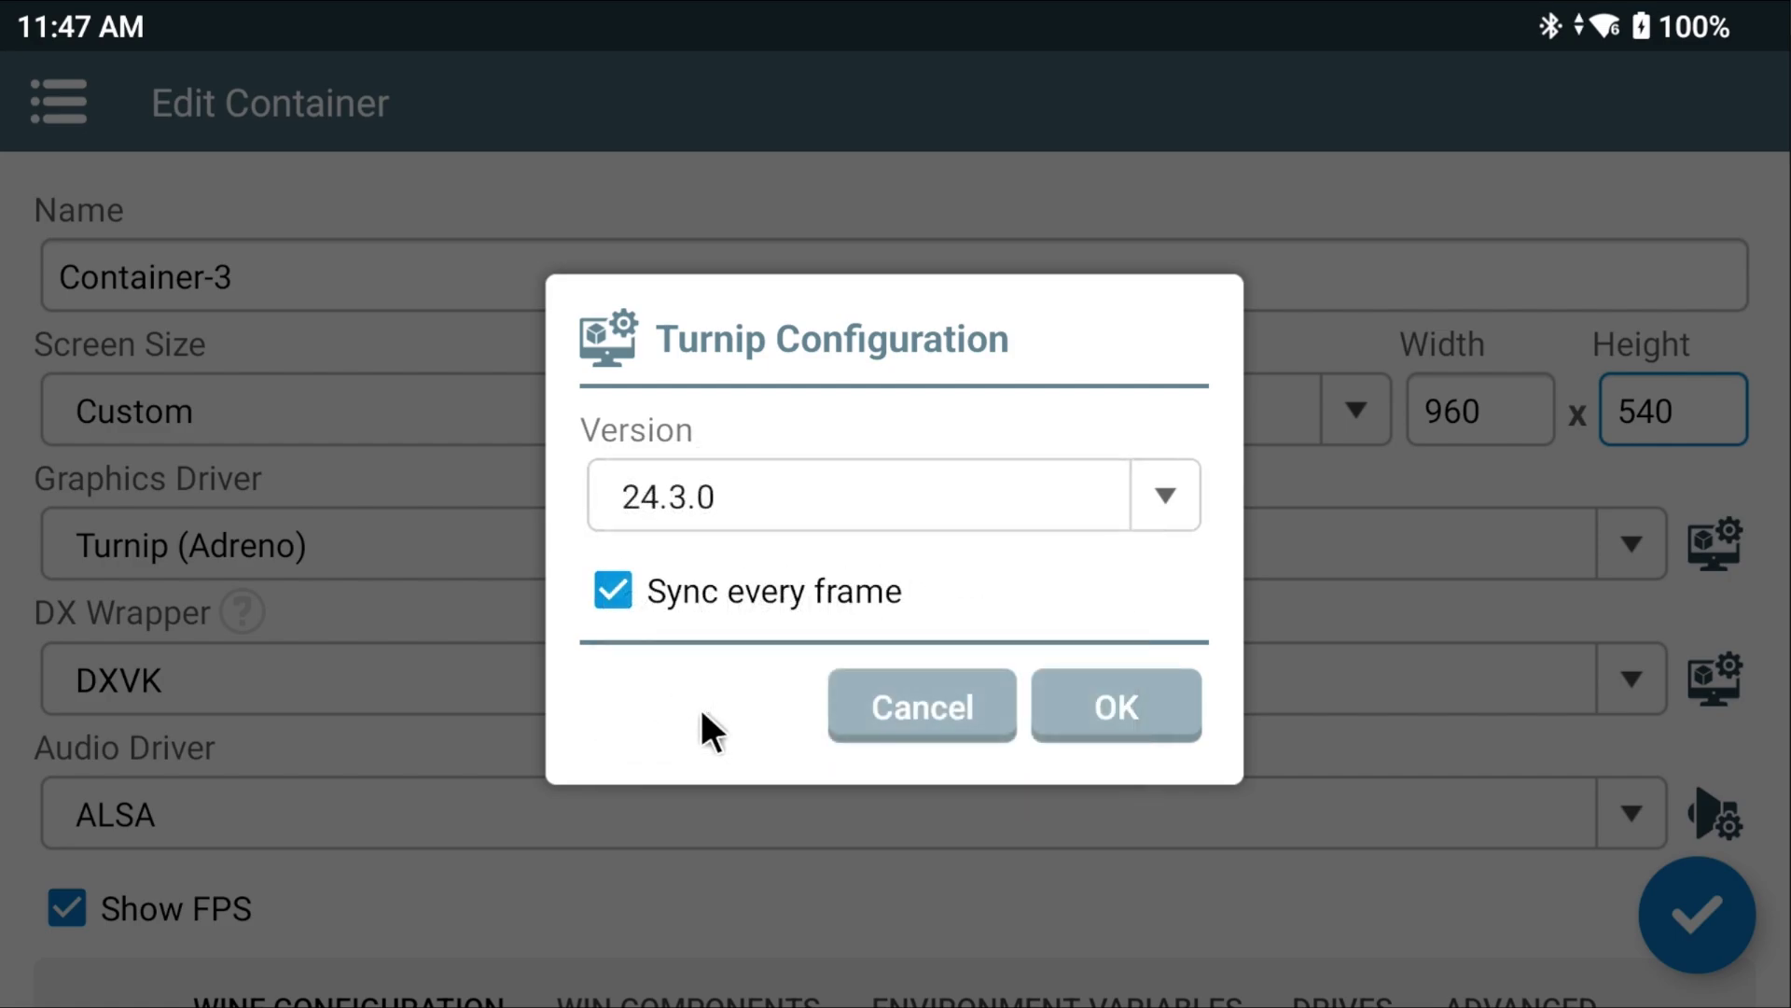
pyautogui.click(619, 597)
pyautogui.click(1083, 717)
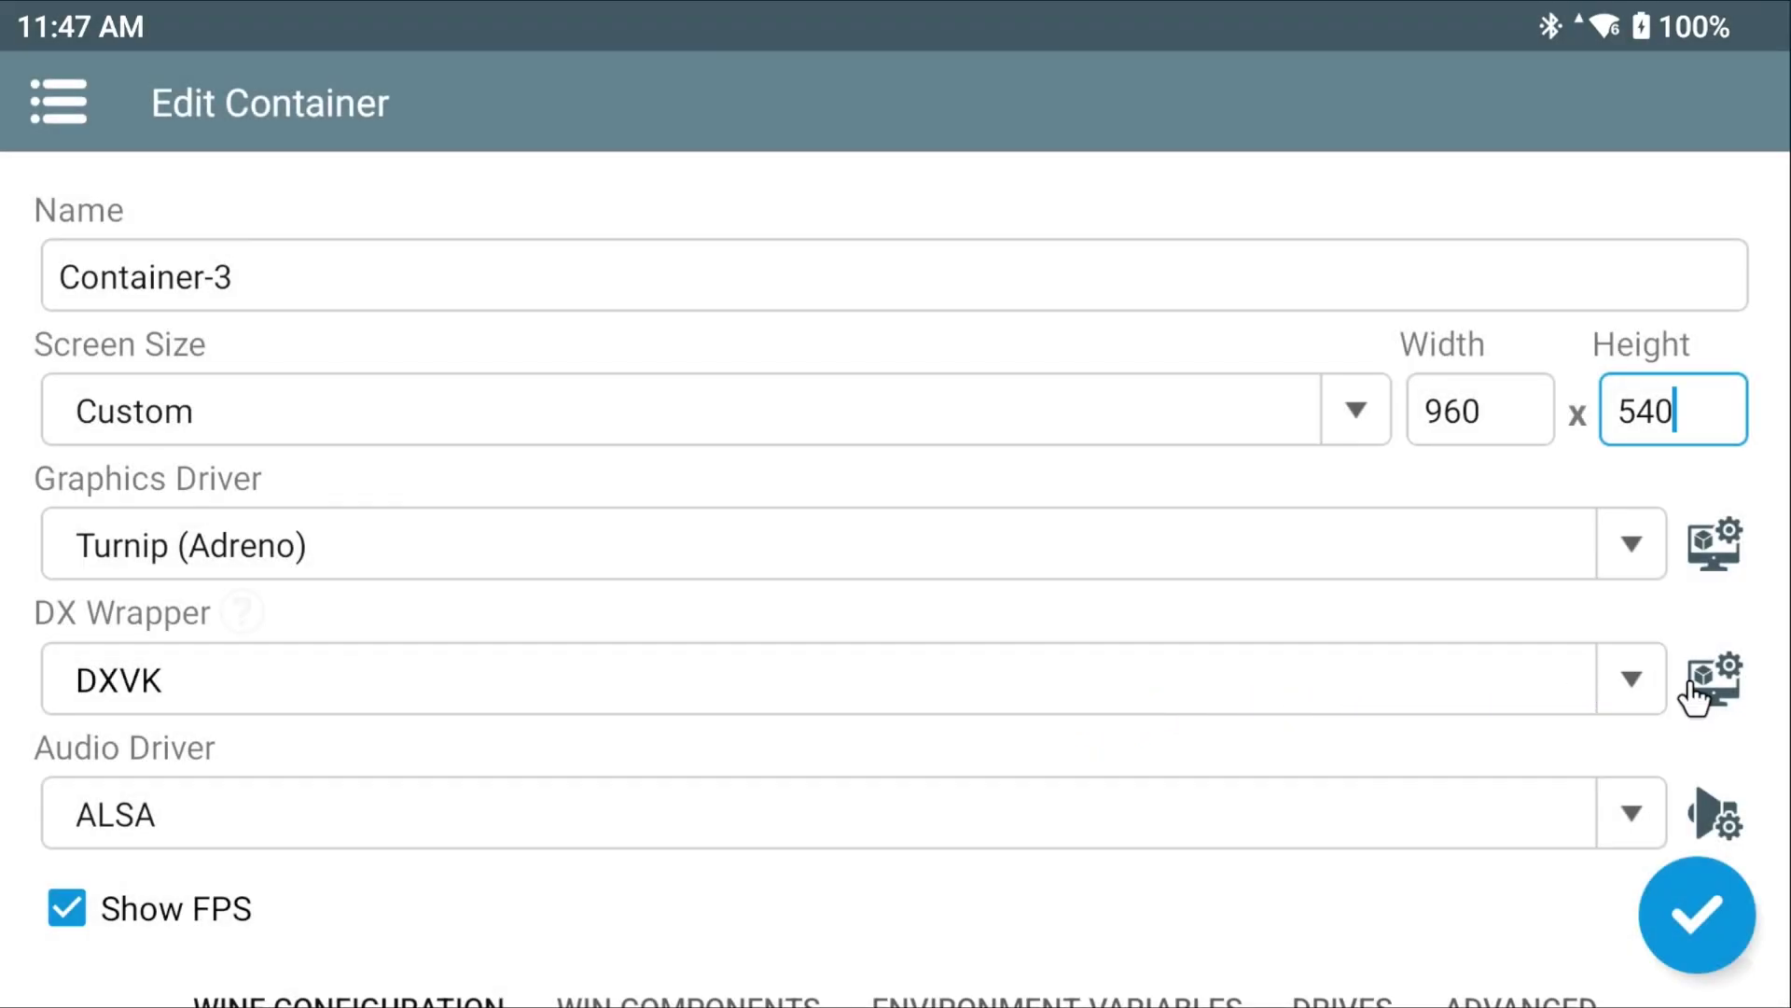
# Limit the frame rate to 60 in the container's DXVK configuration.
pyautogui.click(1714, 679)
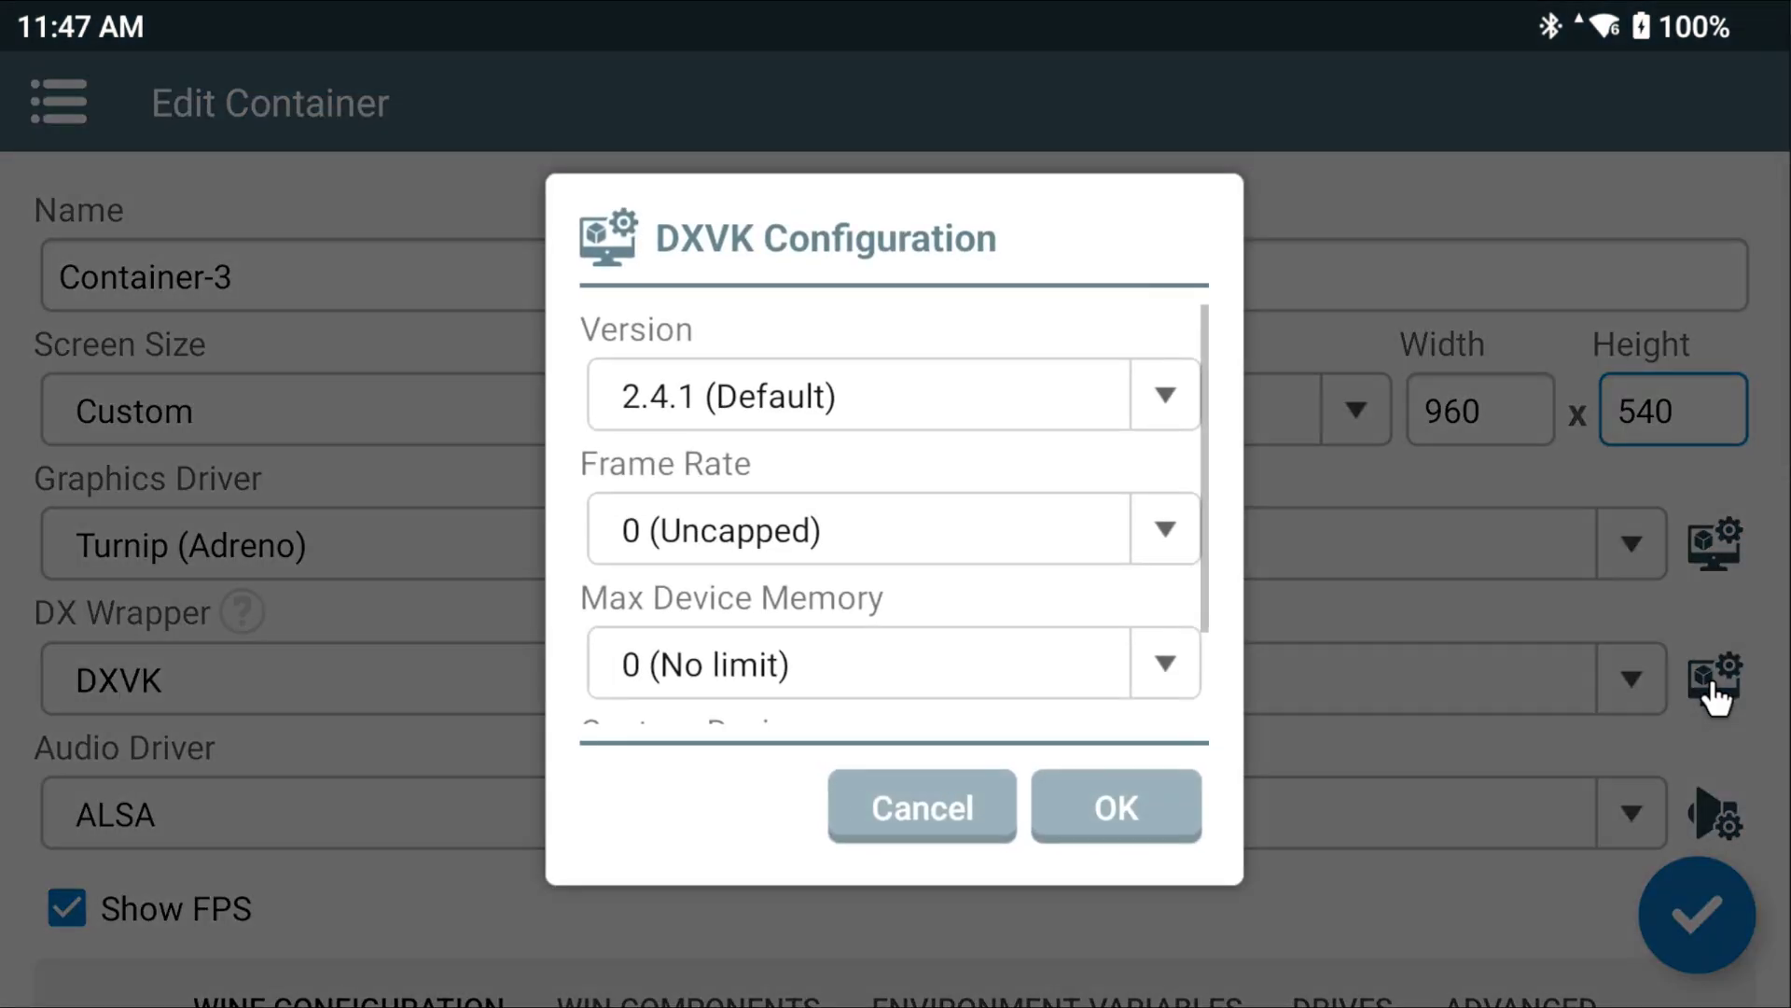
pyautogui.click(1037, 534)
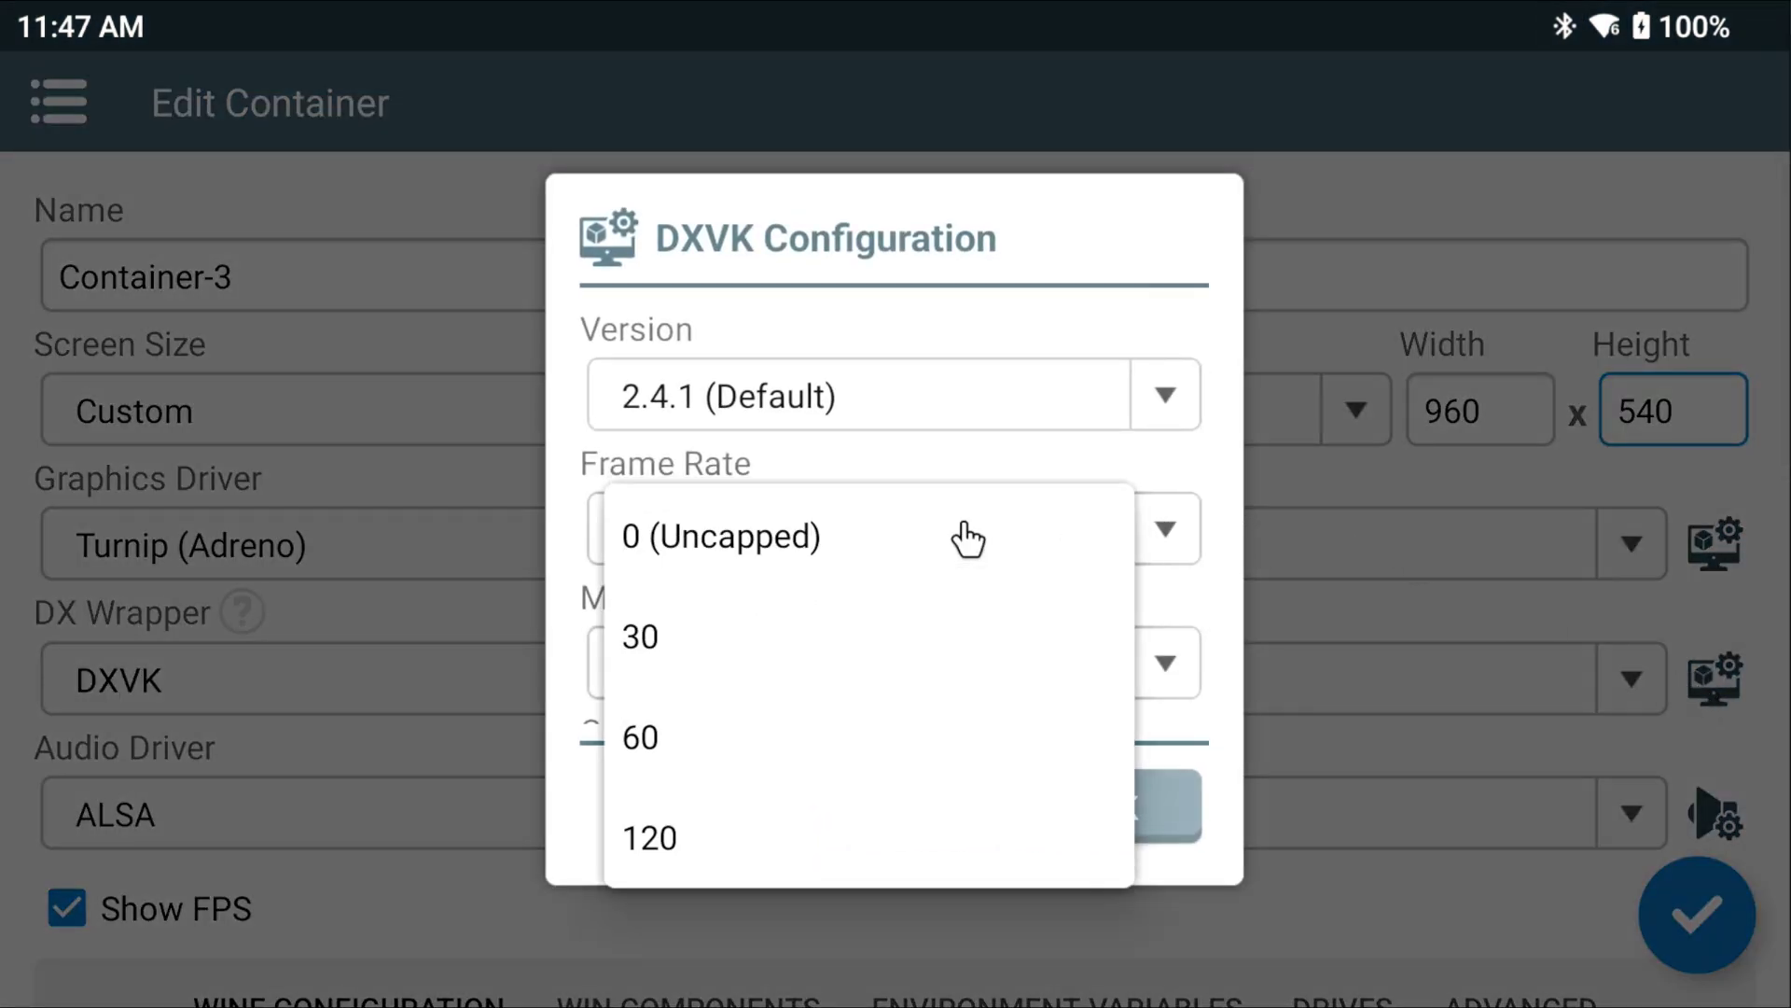
pyautogui.click(661, 726)
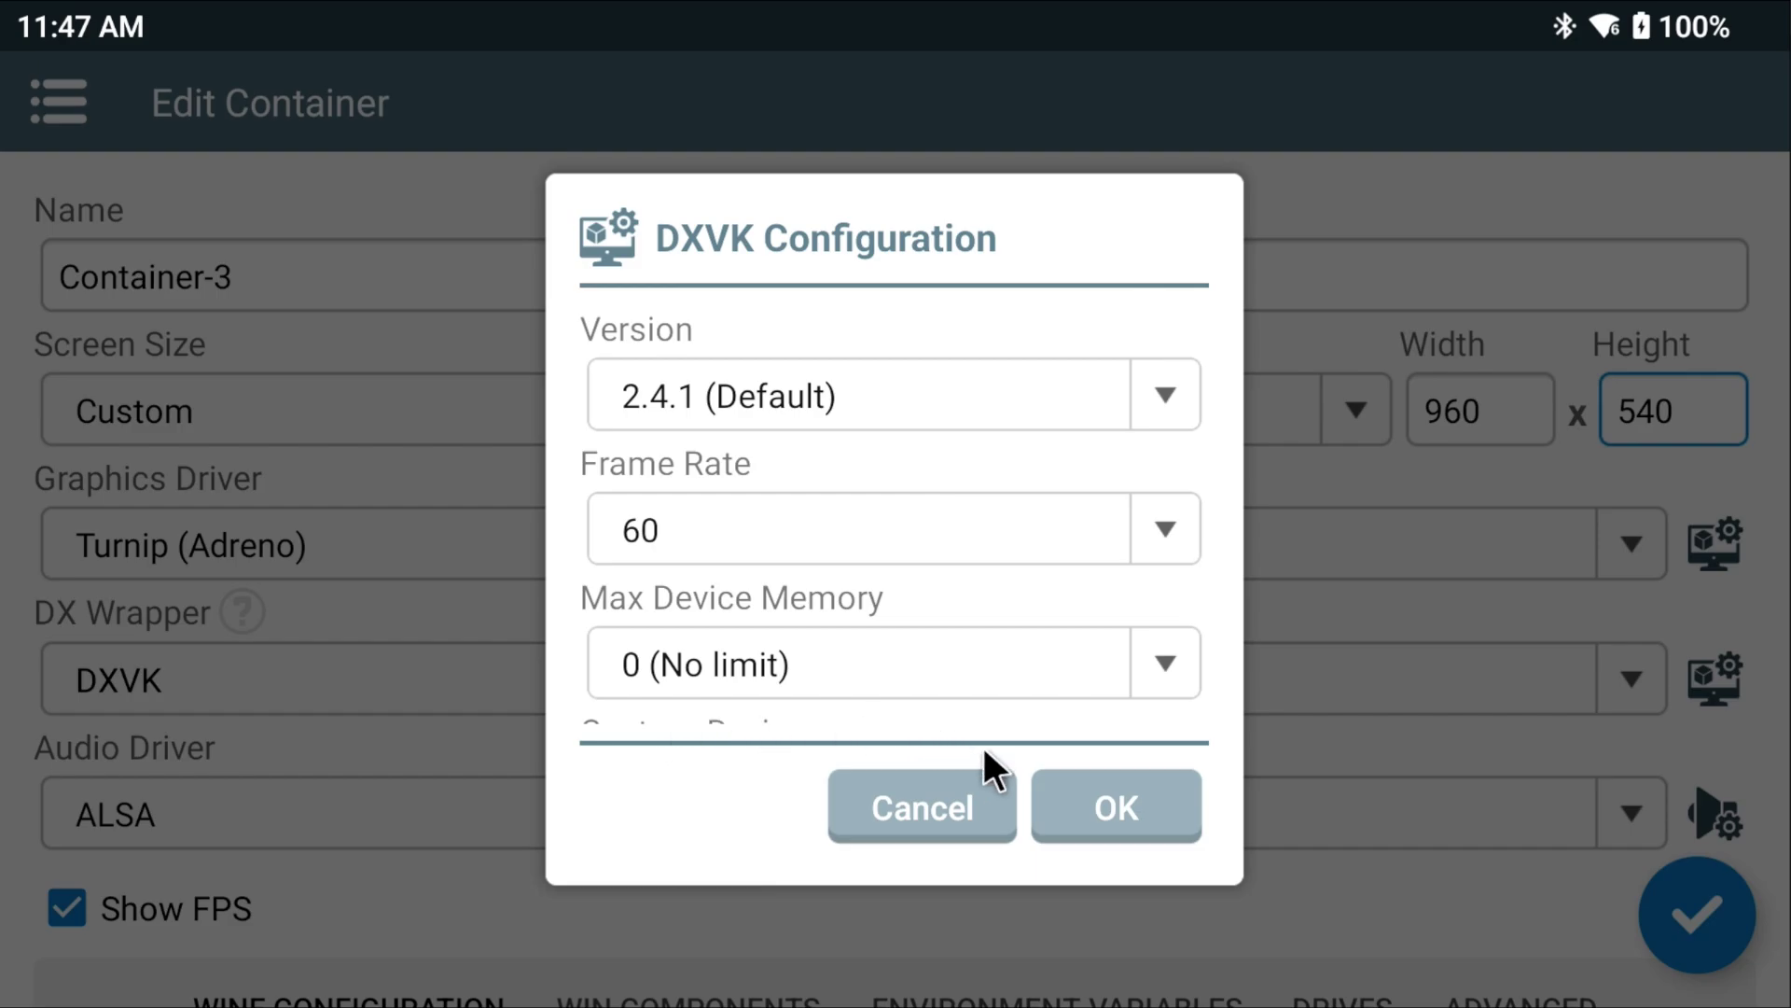
pyautogui.click(1062, 801)
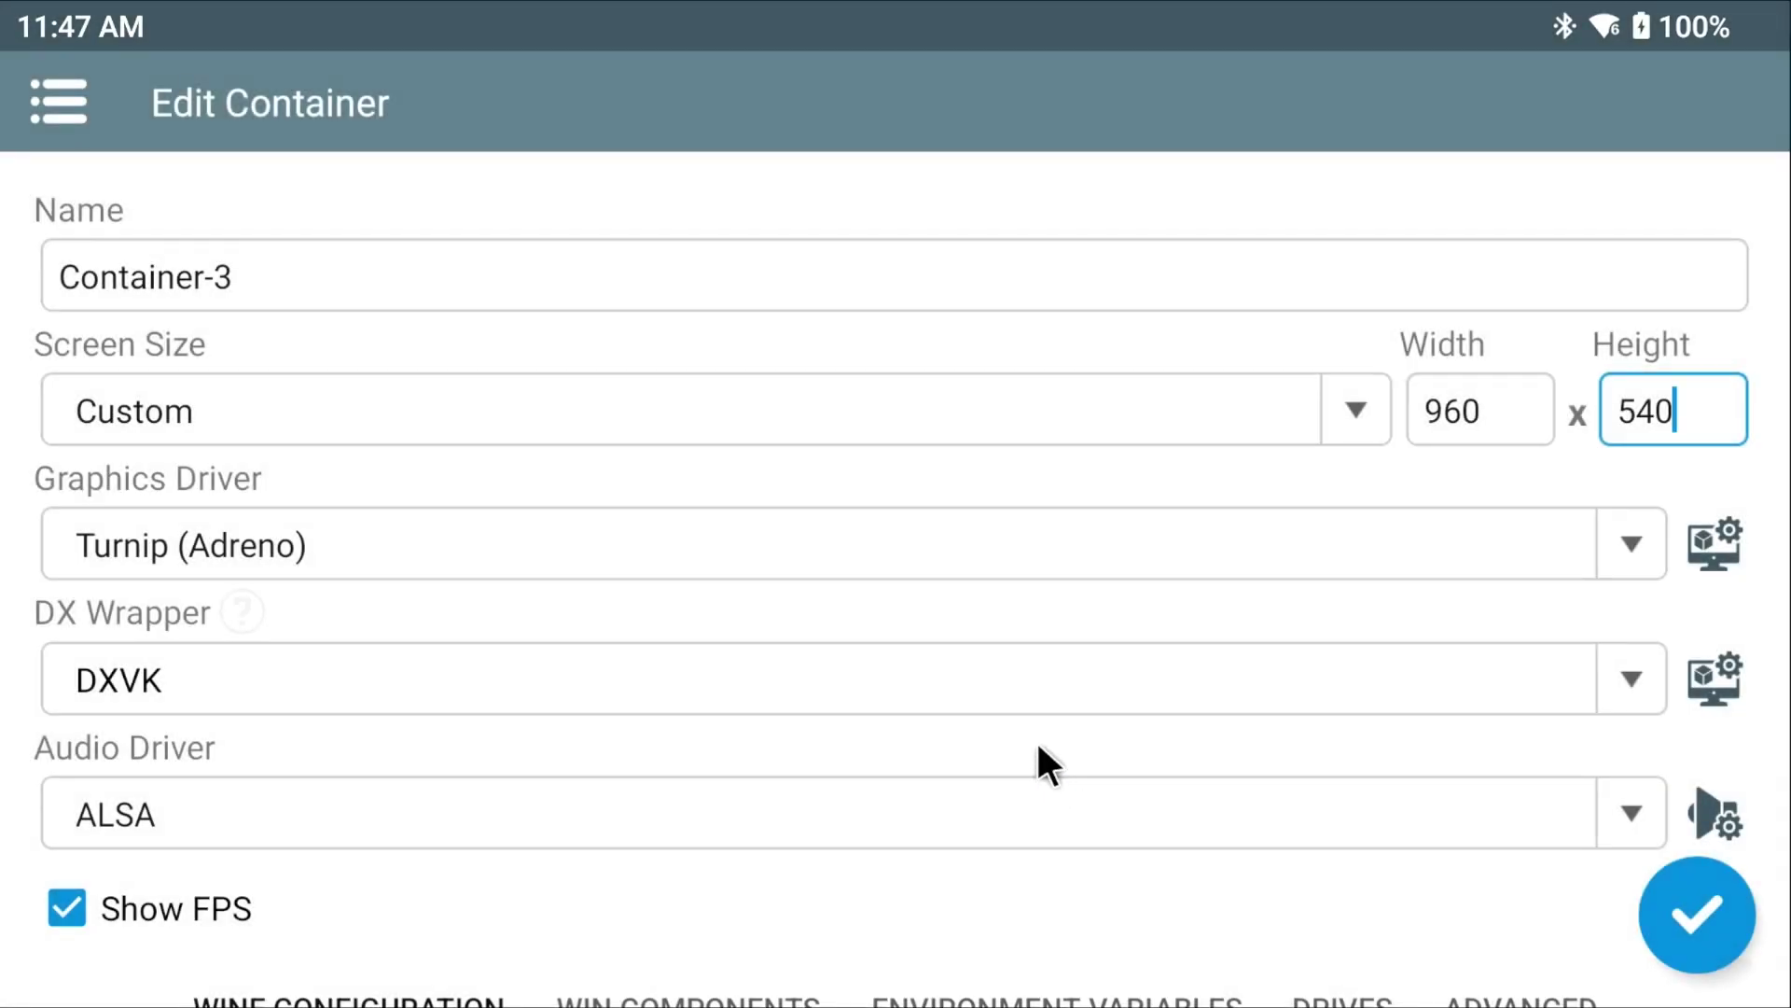
# Change the container's audio driver to PulseAudio and increase its average latency in the audio configuration.
pyautogui.moveTo(1034, 739); pyautogui.dragTo(1012, 336)
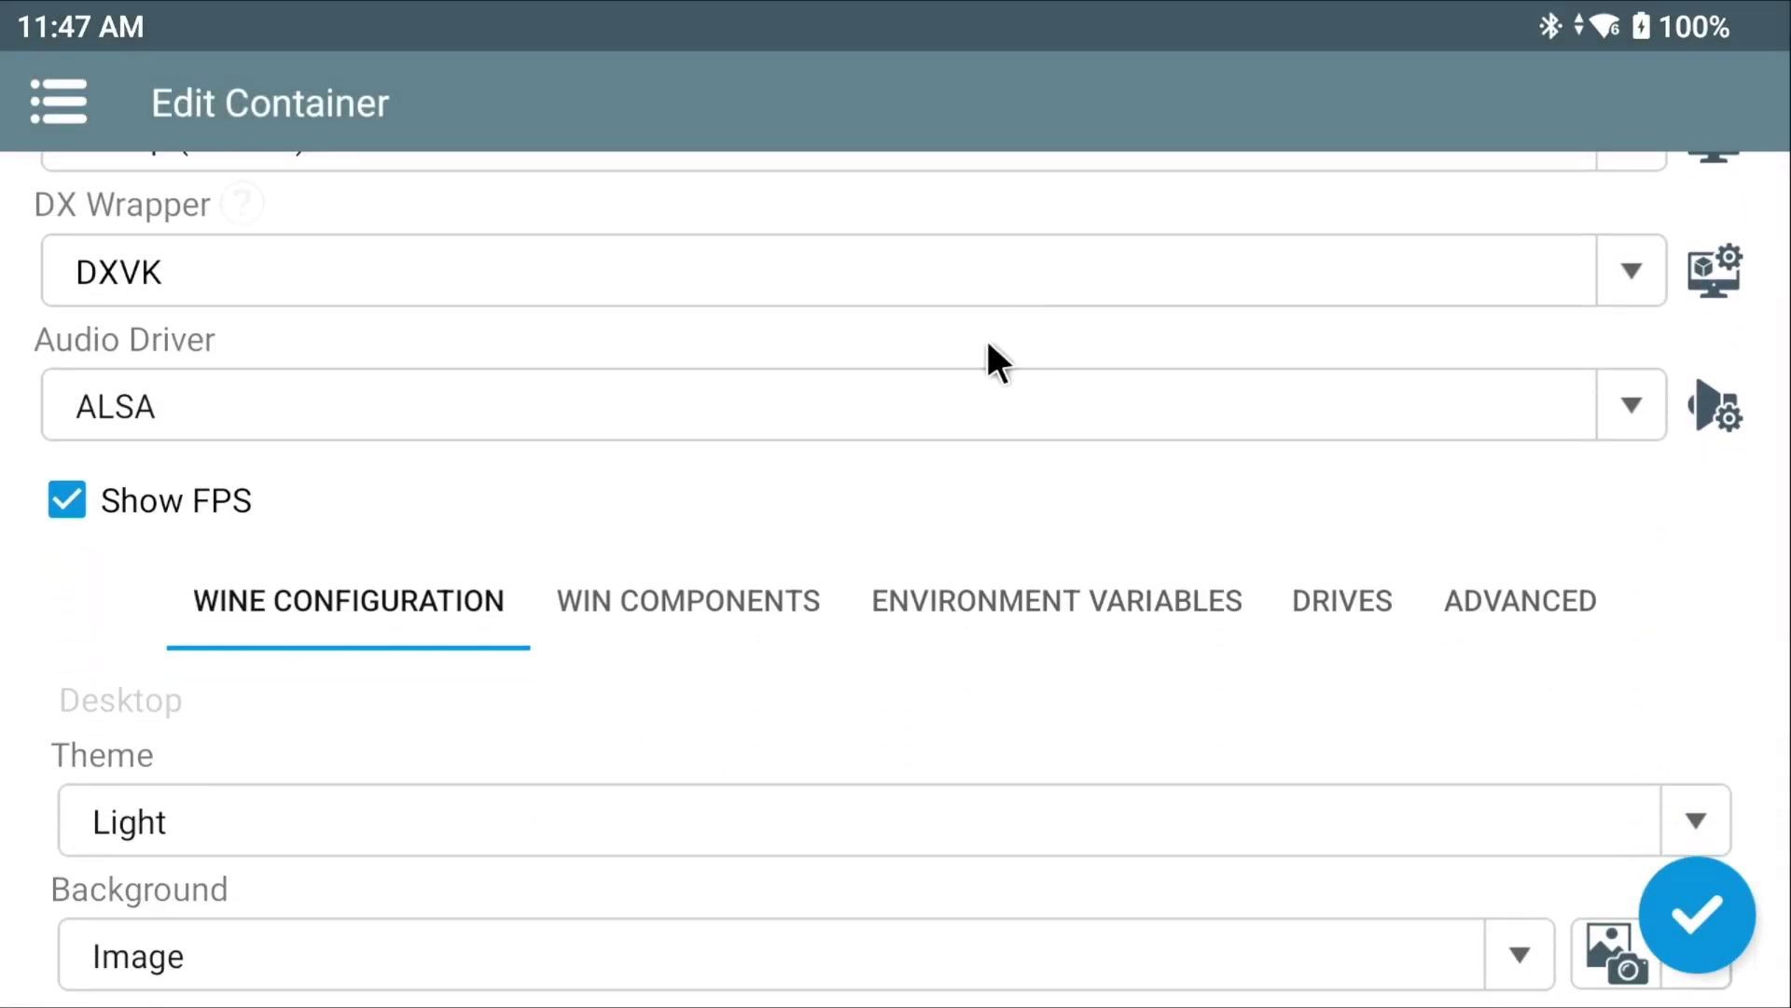
pyautogui.click(948, 404)
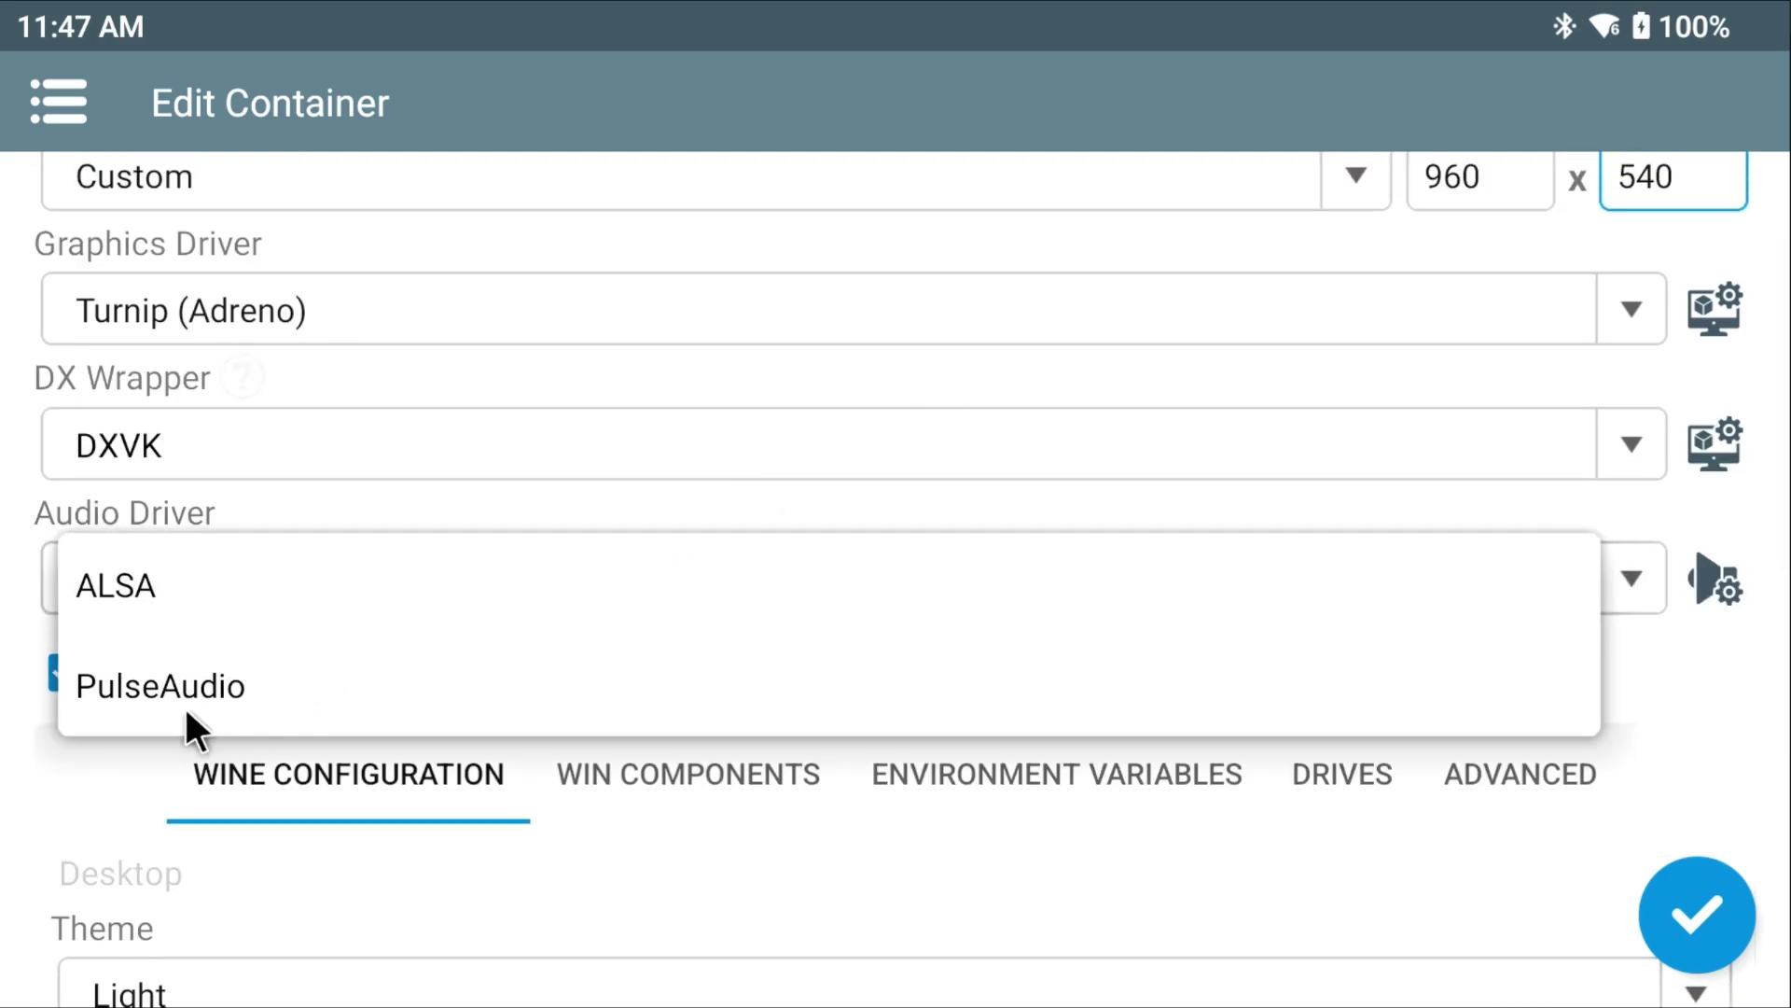
pyautogui.click(261, 685)
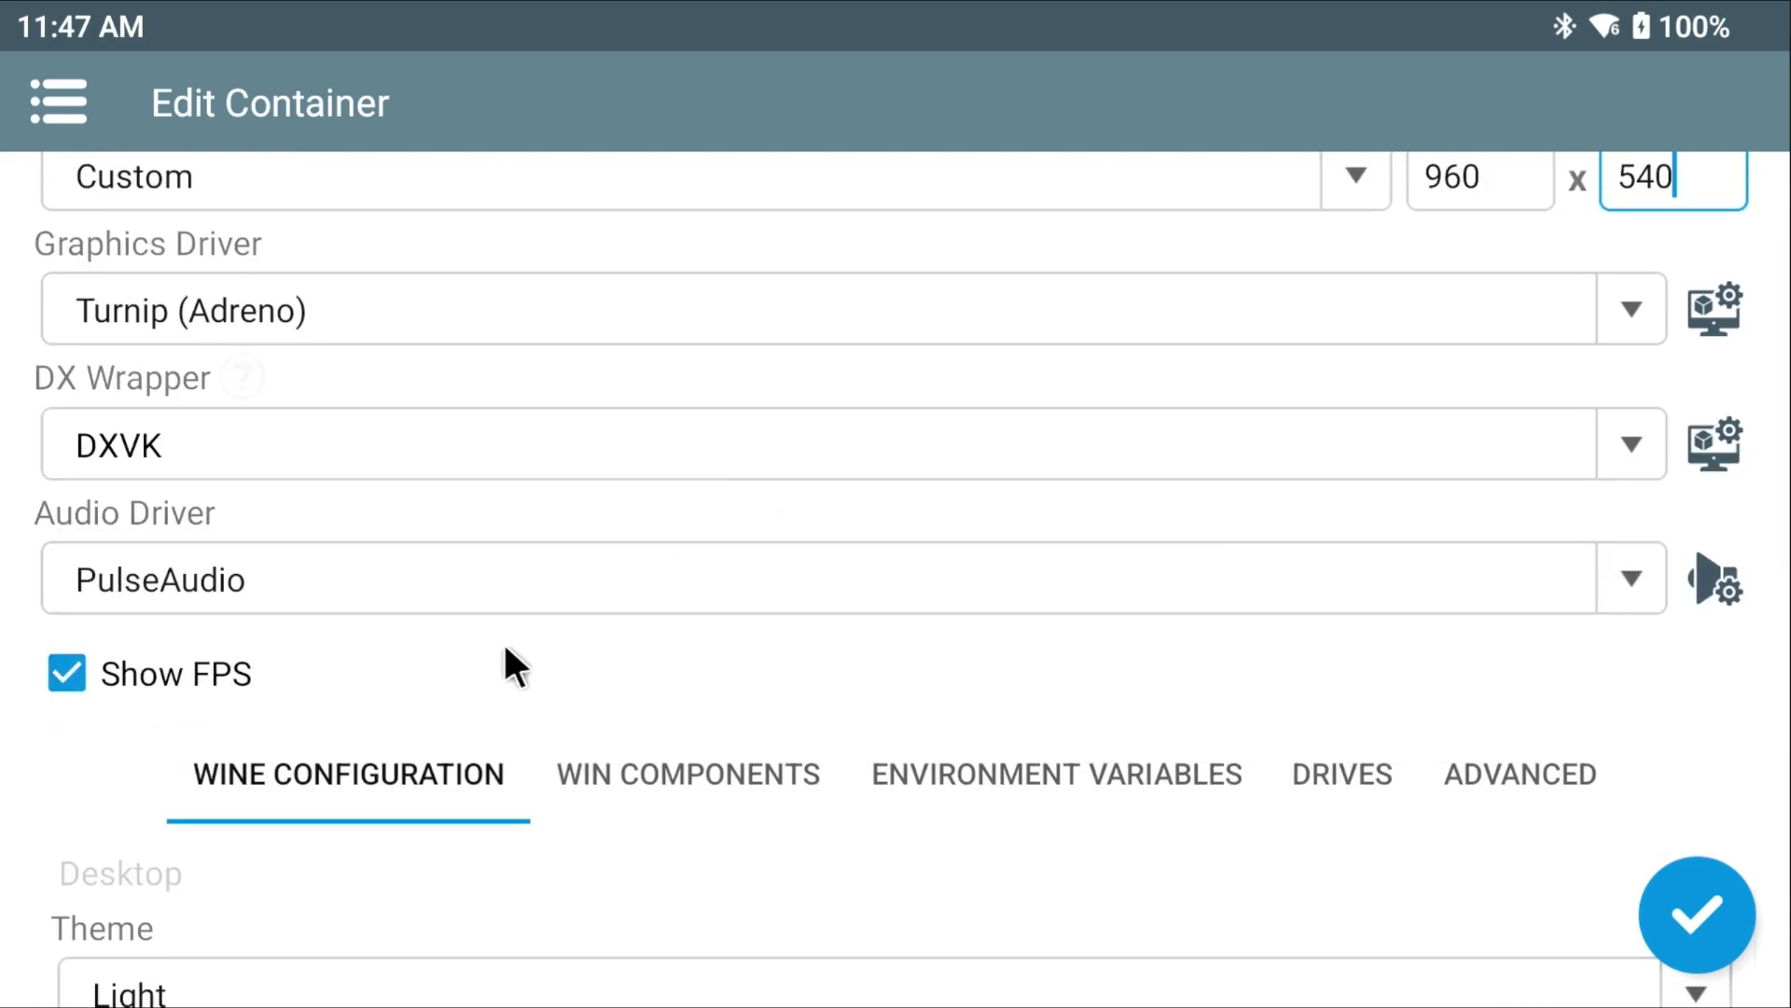
pyautogui.click(1717, 583)
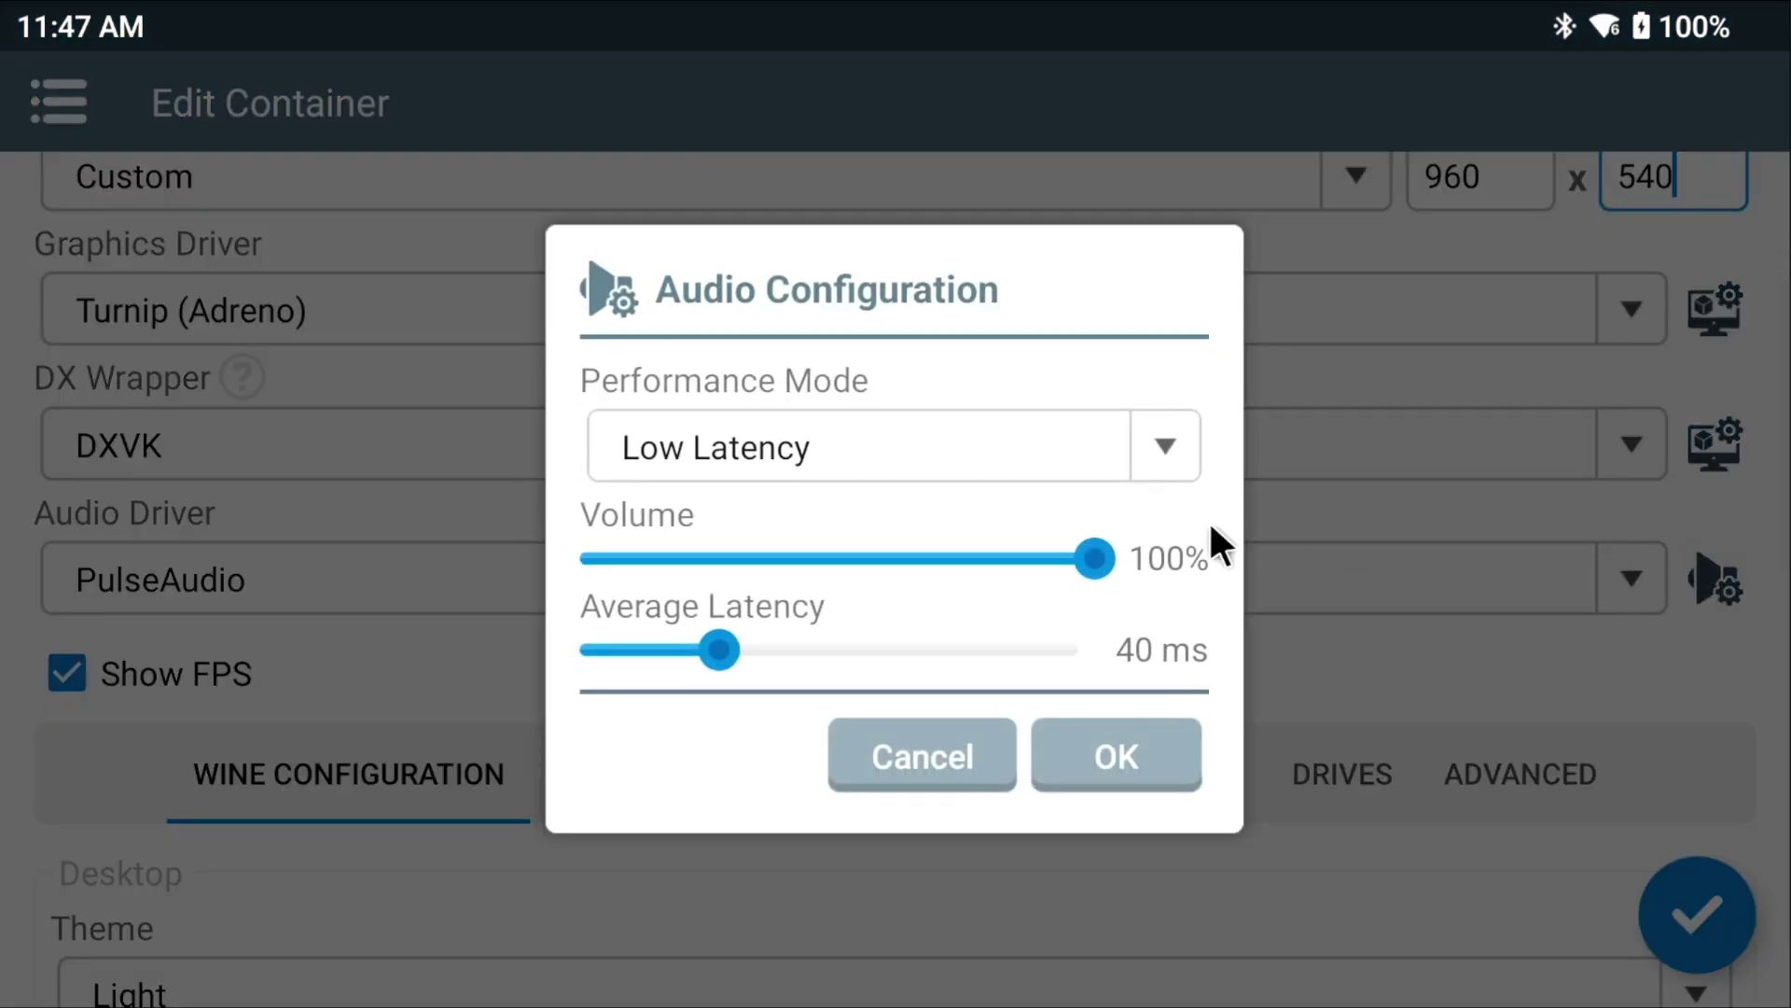
pyautogui.moveTo(718, 650); pyautogui.dragTo(927, 653)
pyautogui.click(1071, 756)
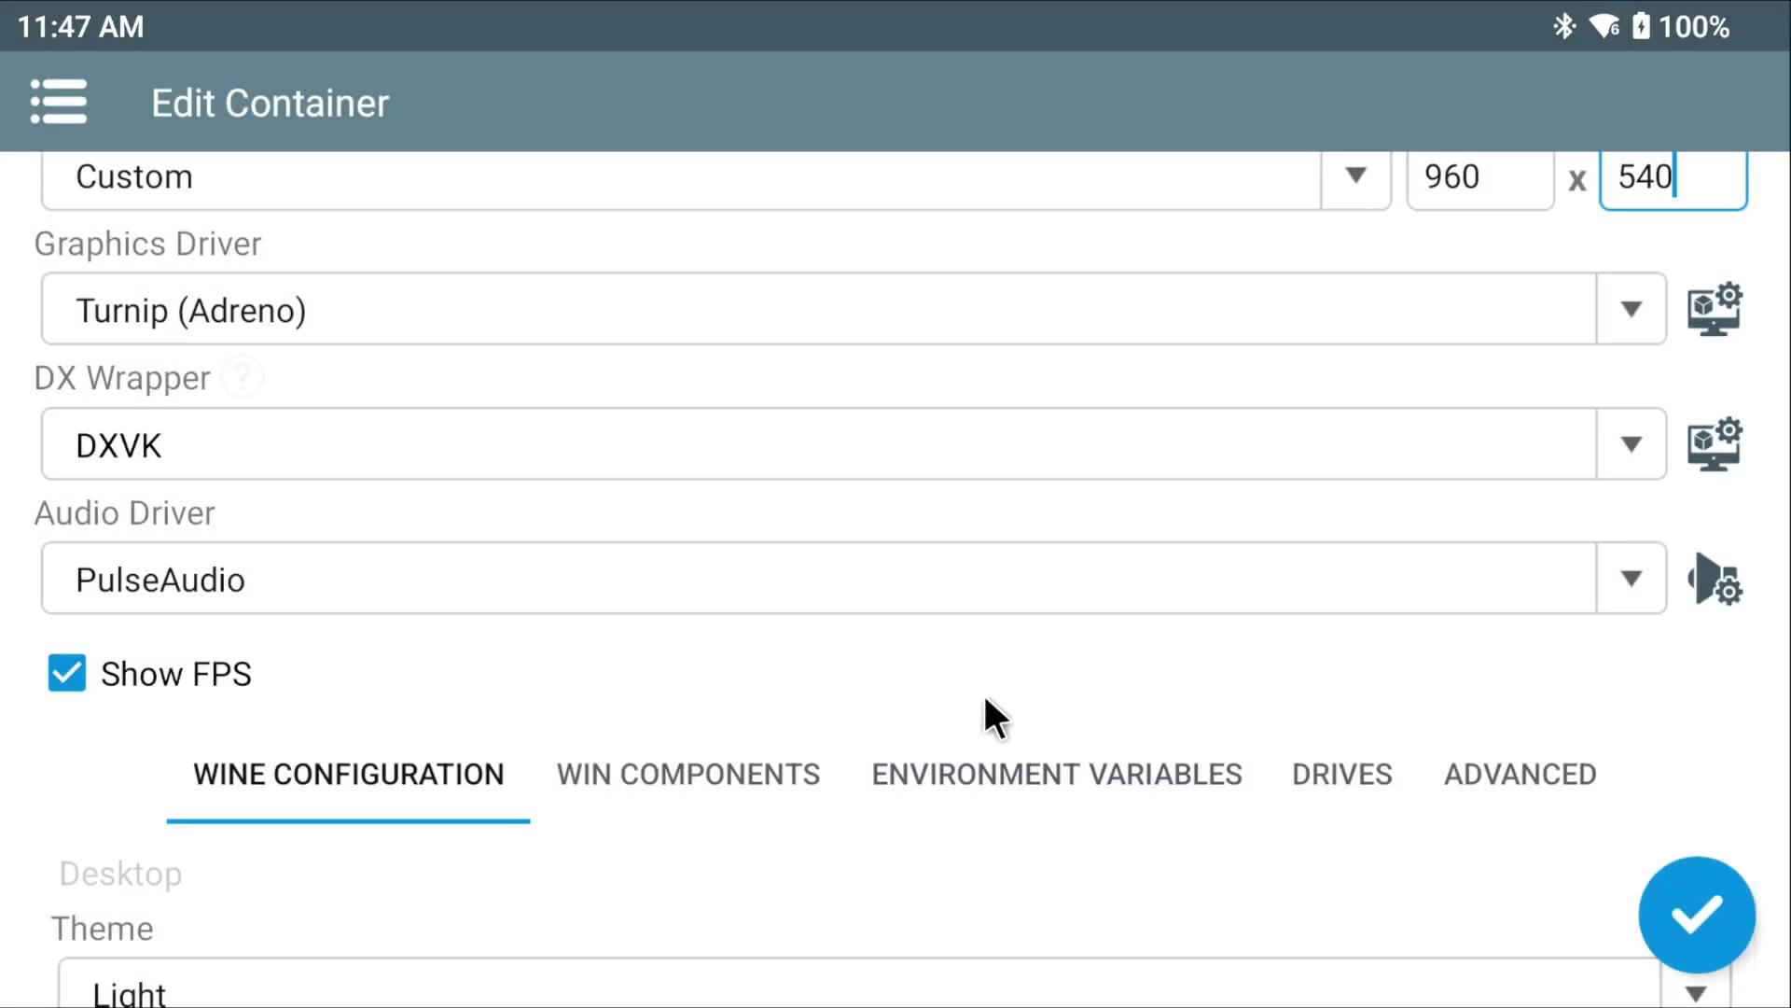
# Set the desktop theme to Dark in the container's Wine configuration.
pyautogui.moveTo(971, 683); pyautogui.dragTo(981, 198)
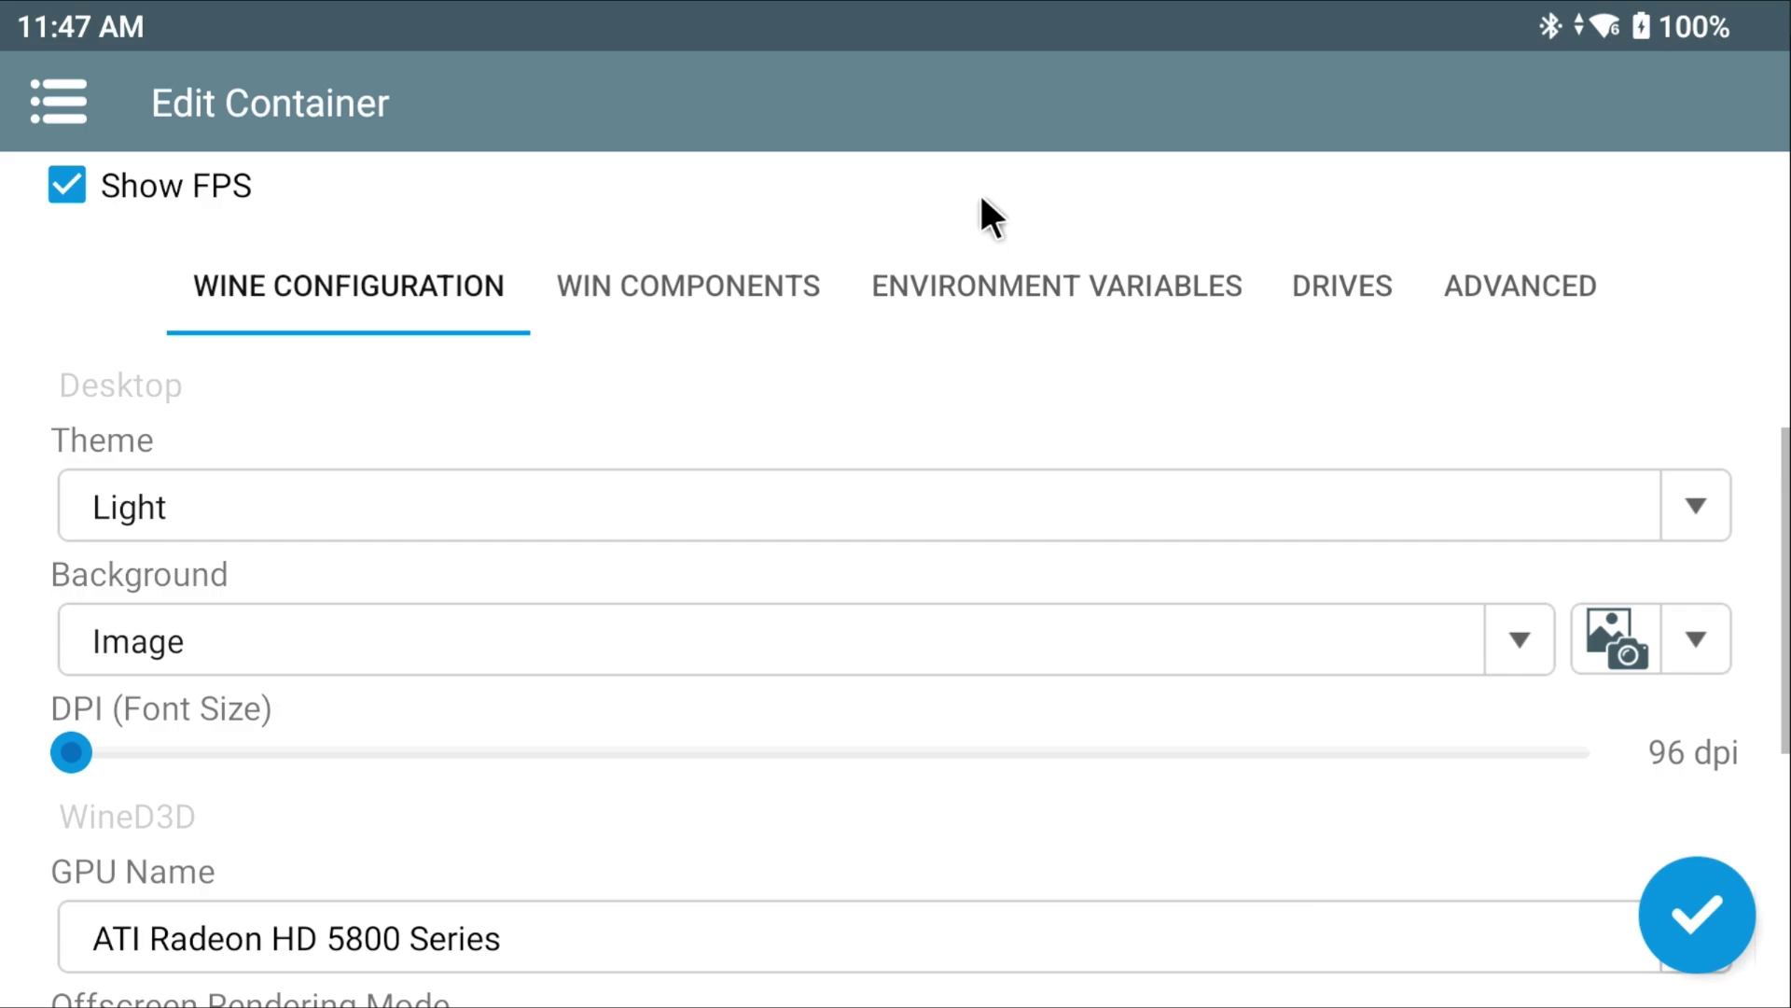
pyautogui.click(1353, 524)
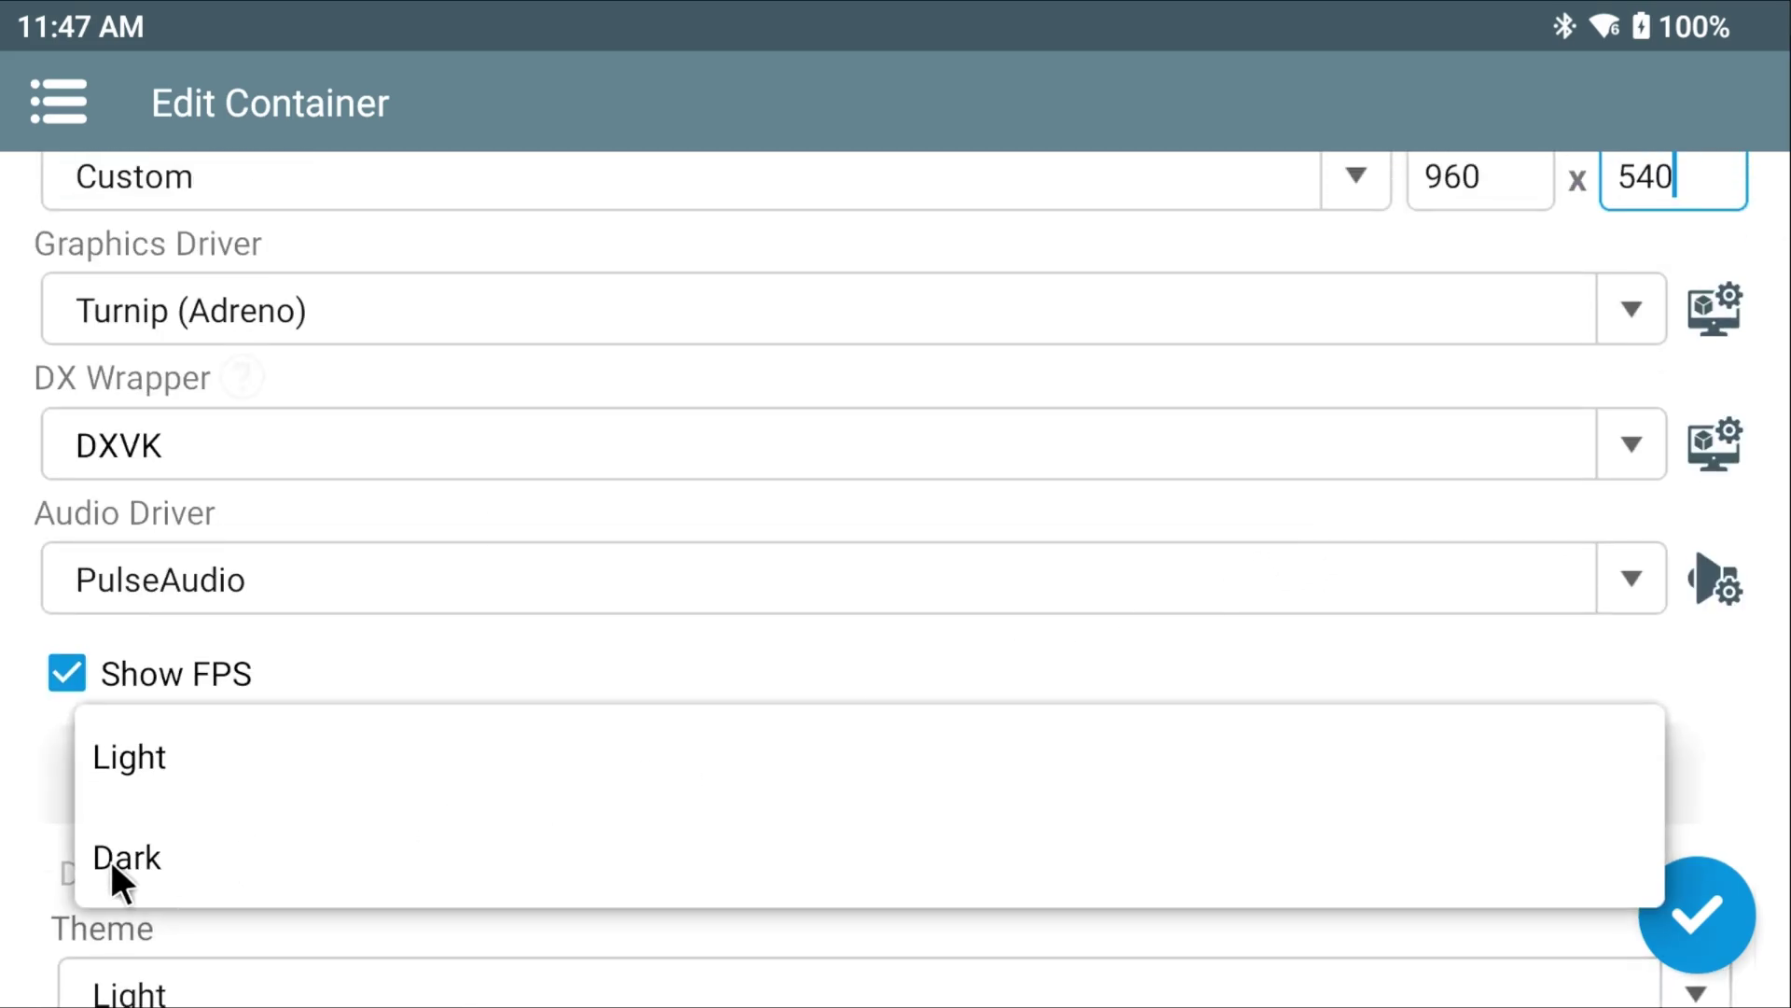
pyautogui.click(109, 858)
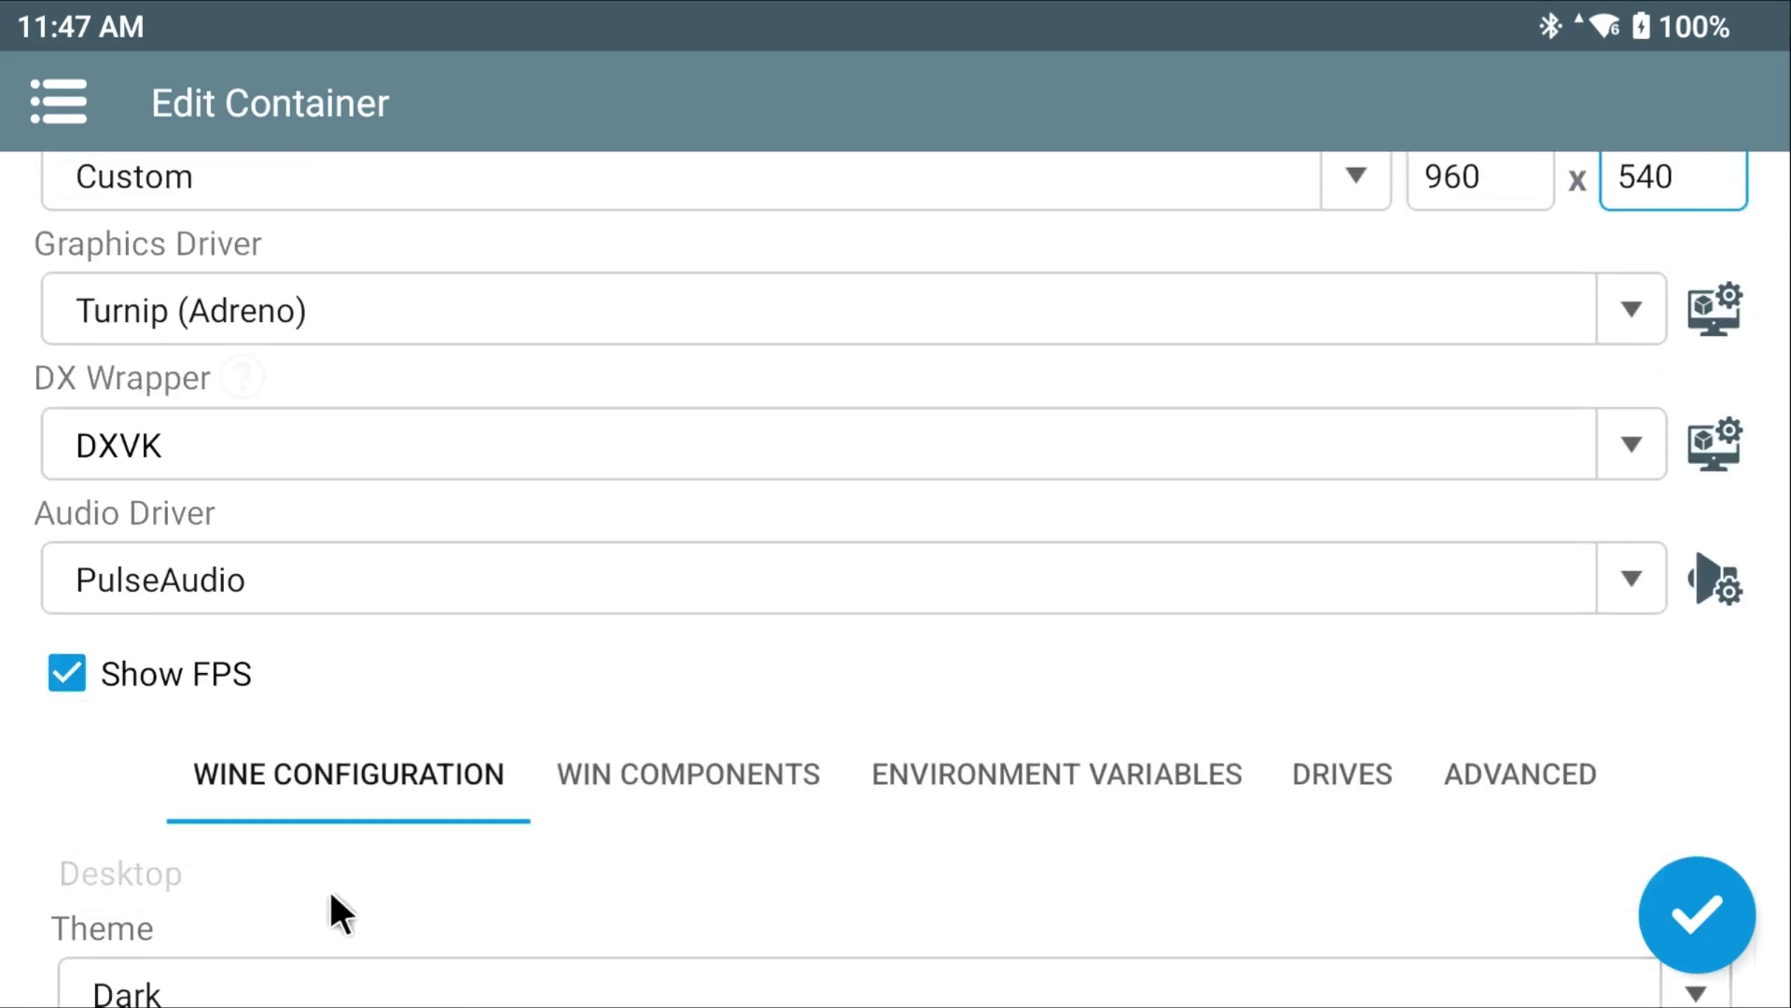
# Change the Wine desktop background from an image to a solid black color.
pyautogui.moveTo(332, 911); pyautogui.dragTo(388, 377)
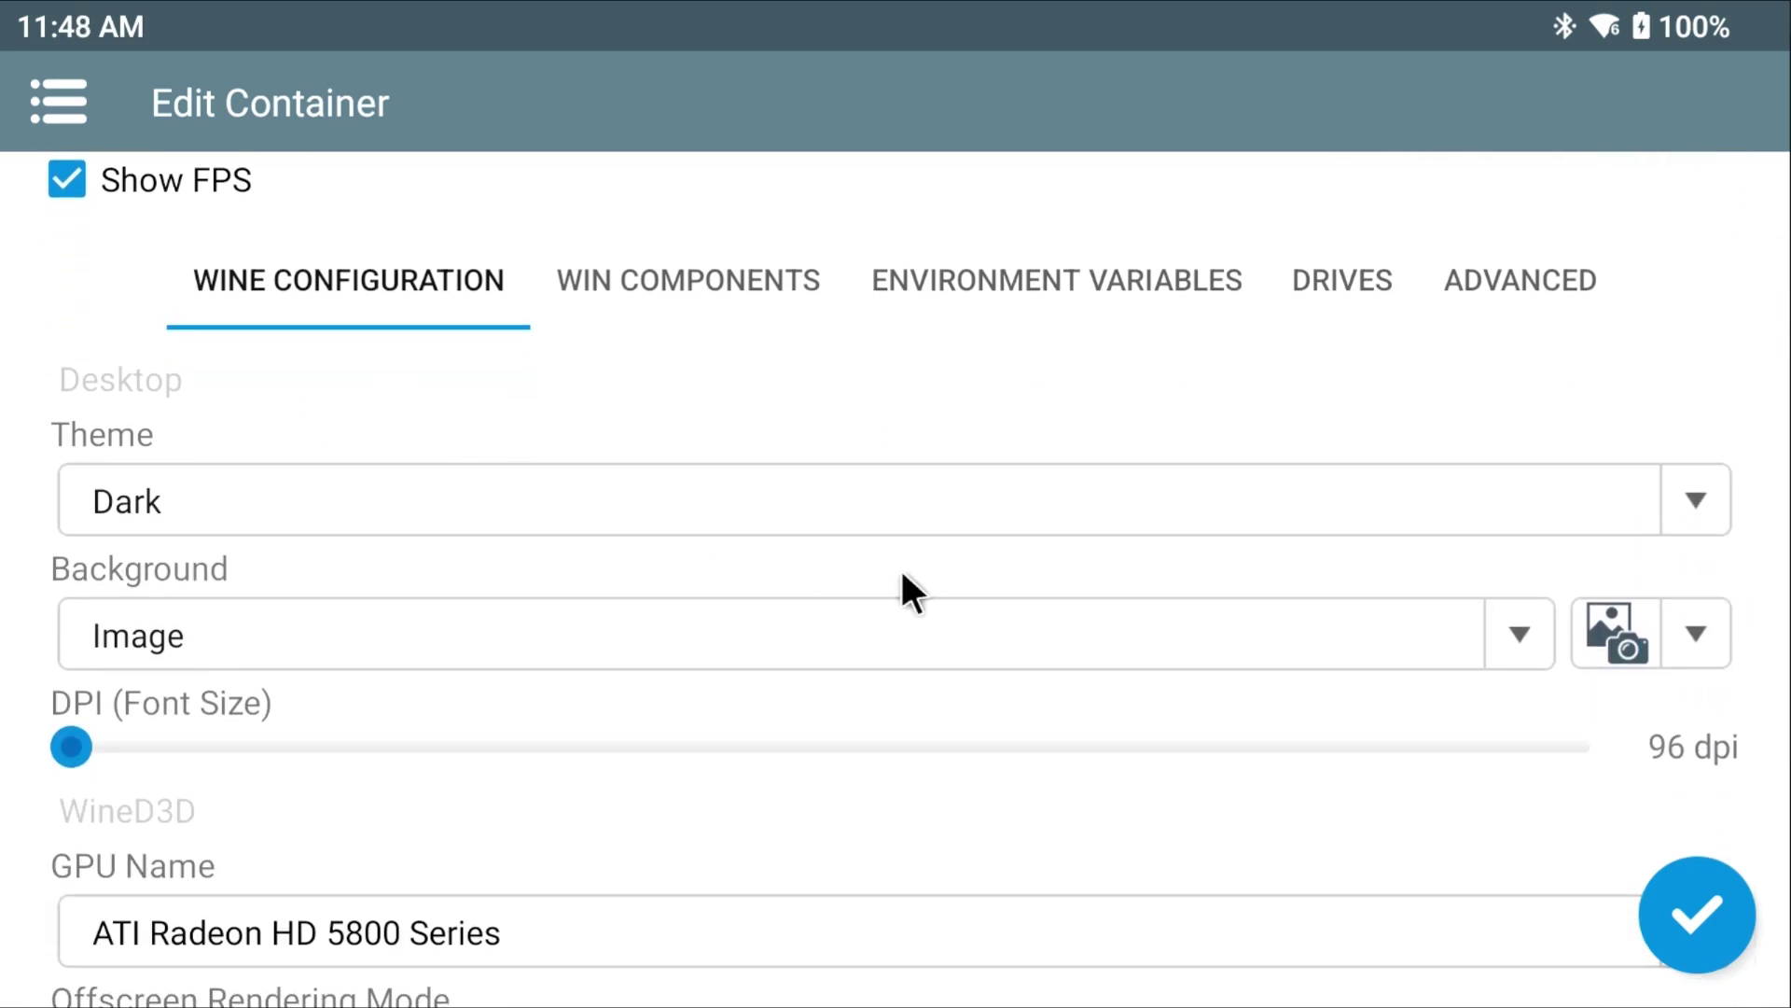
pyautogui.click(1014, 640)
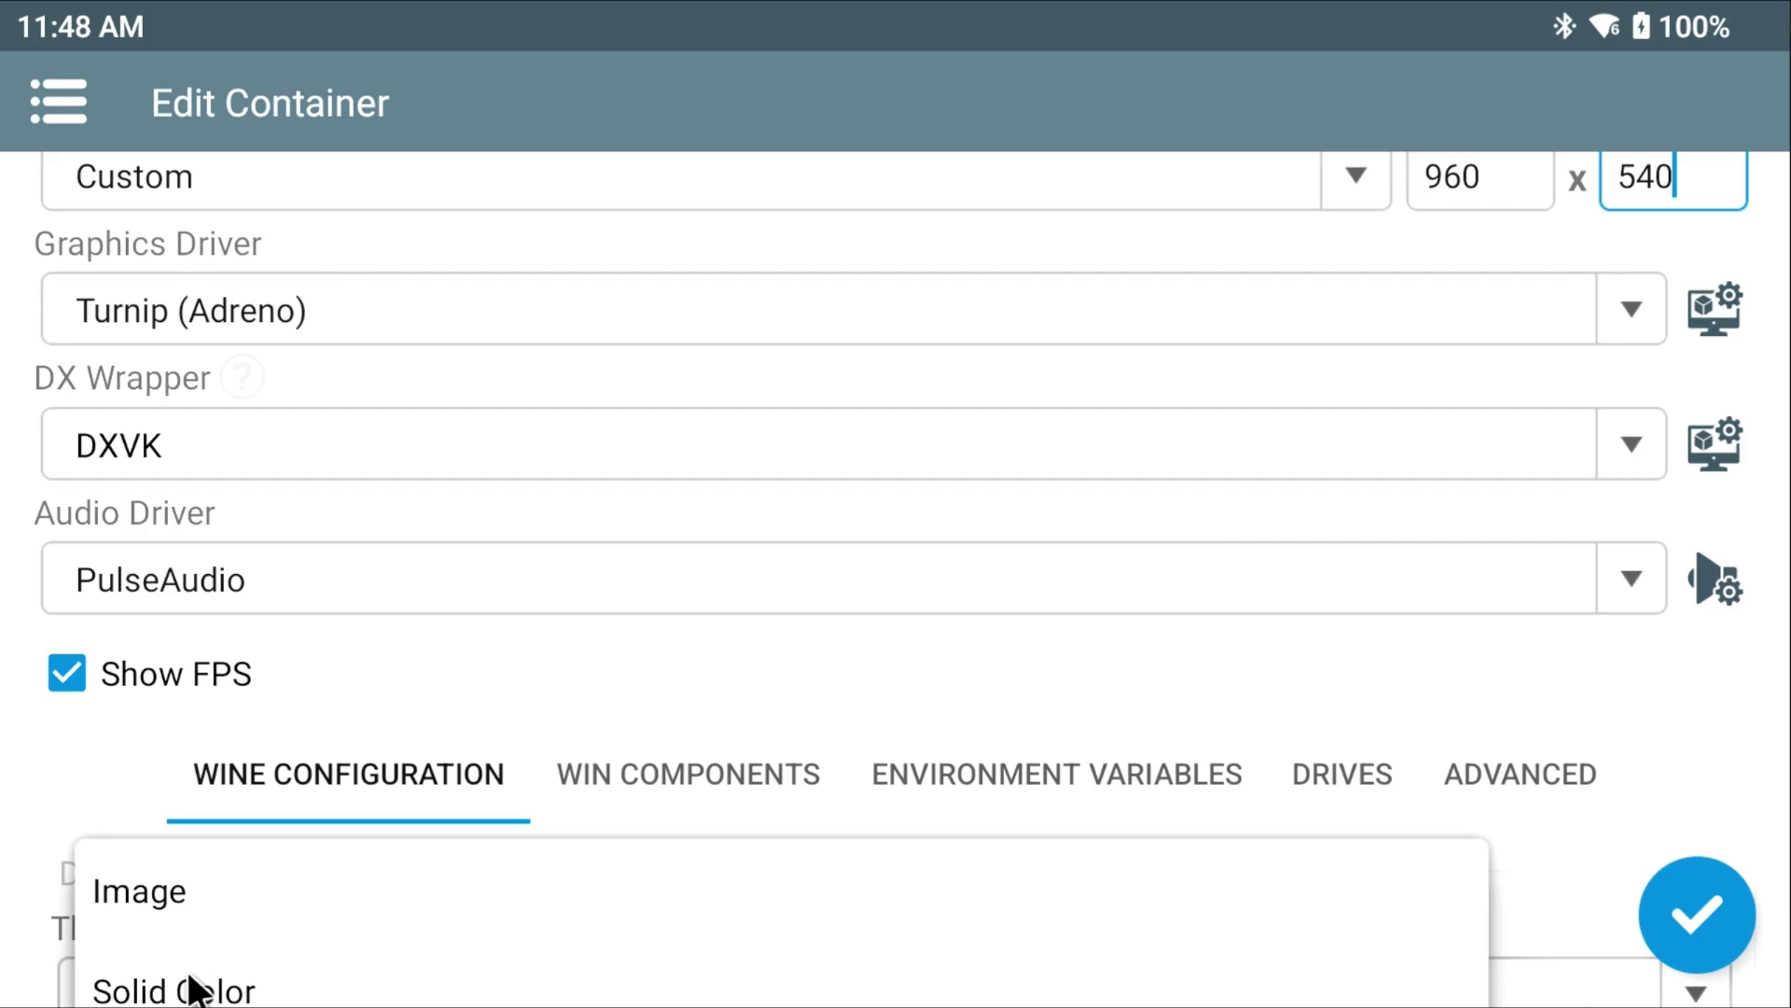
pyautogui.click(191, 989)
pyautogui.moveTo(279, 947); pyautogui.dragTo(425, 644)
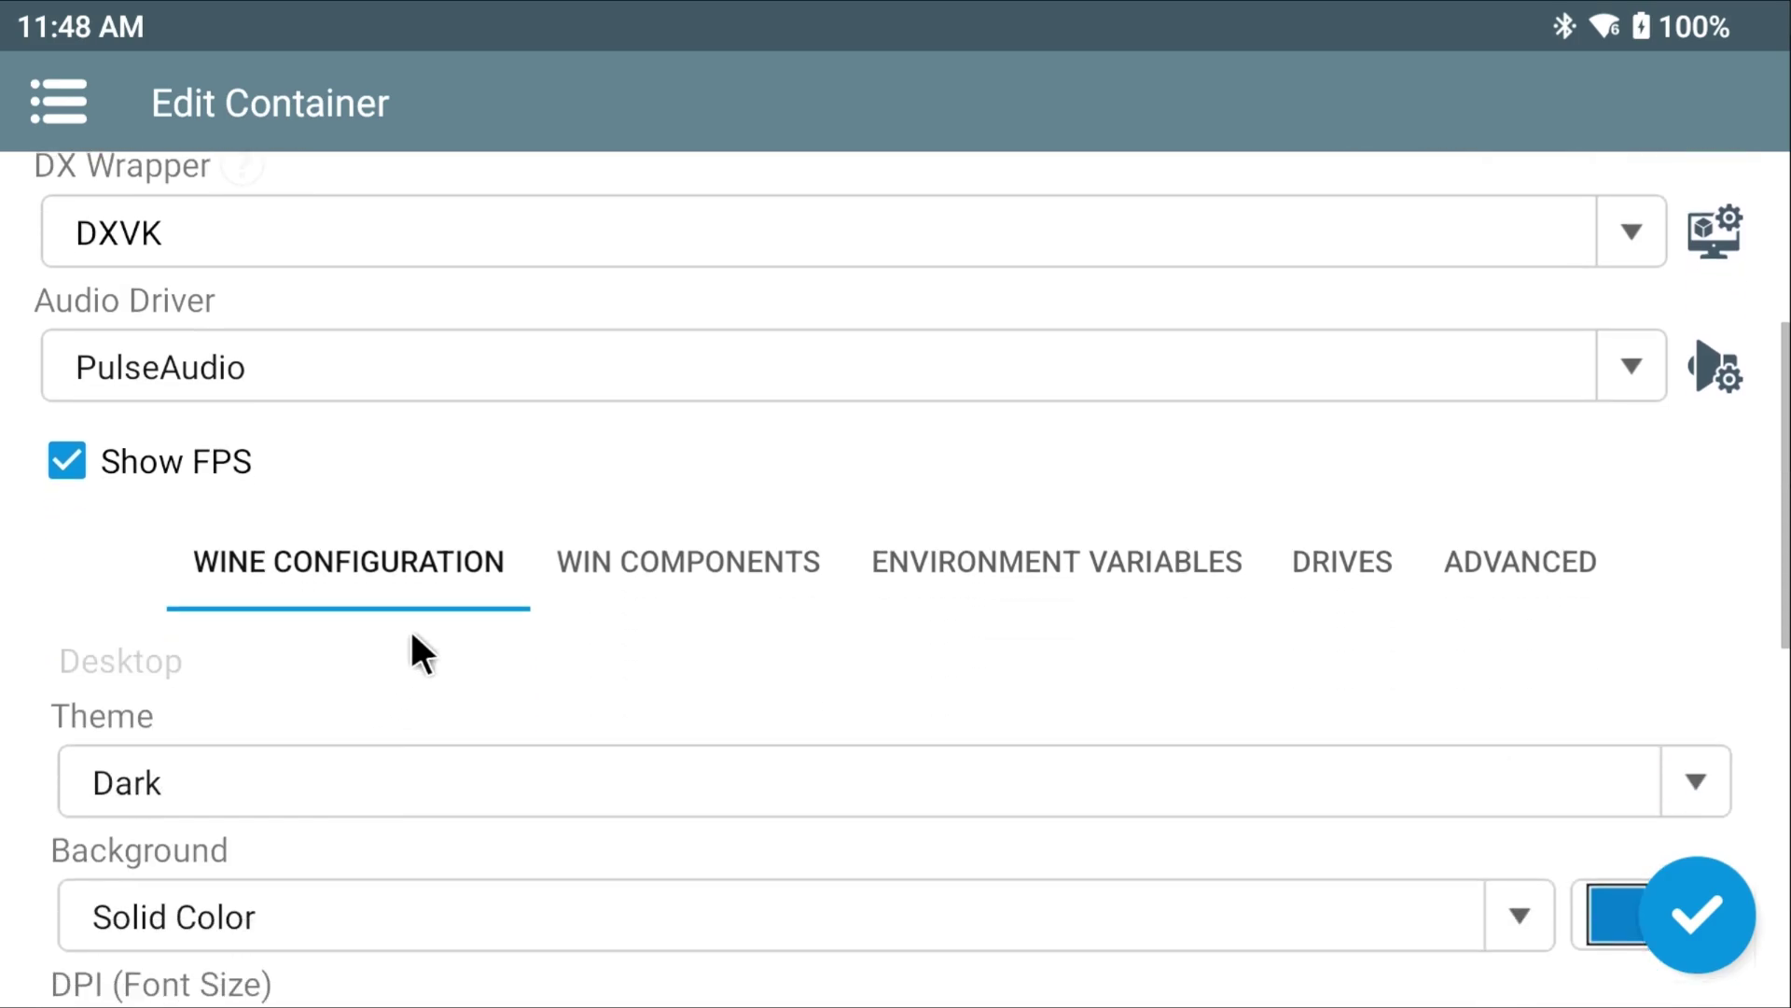
pyautogui.click(1618, 898)
pyautogui.moveTo(1620, 556); pyautogui.dragTo(1621, 784)
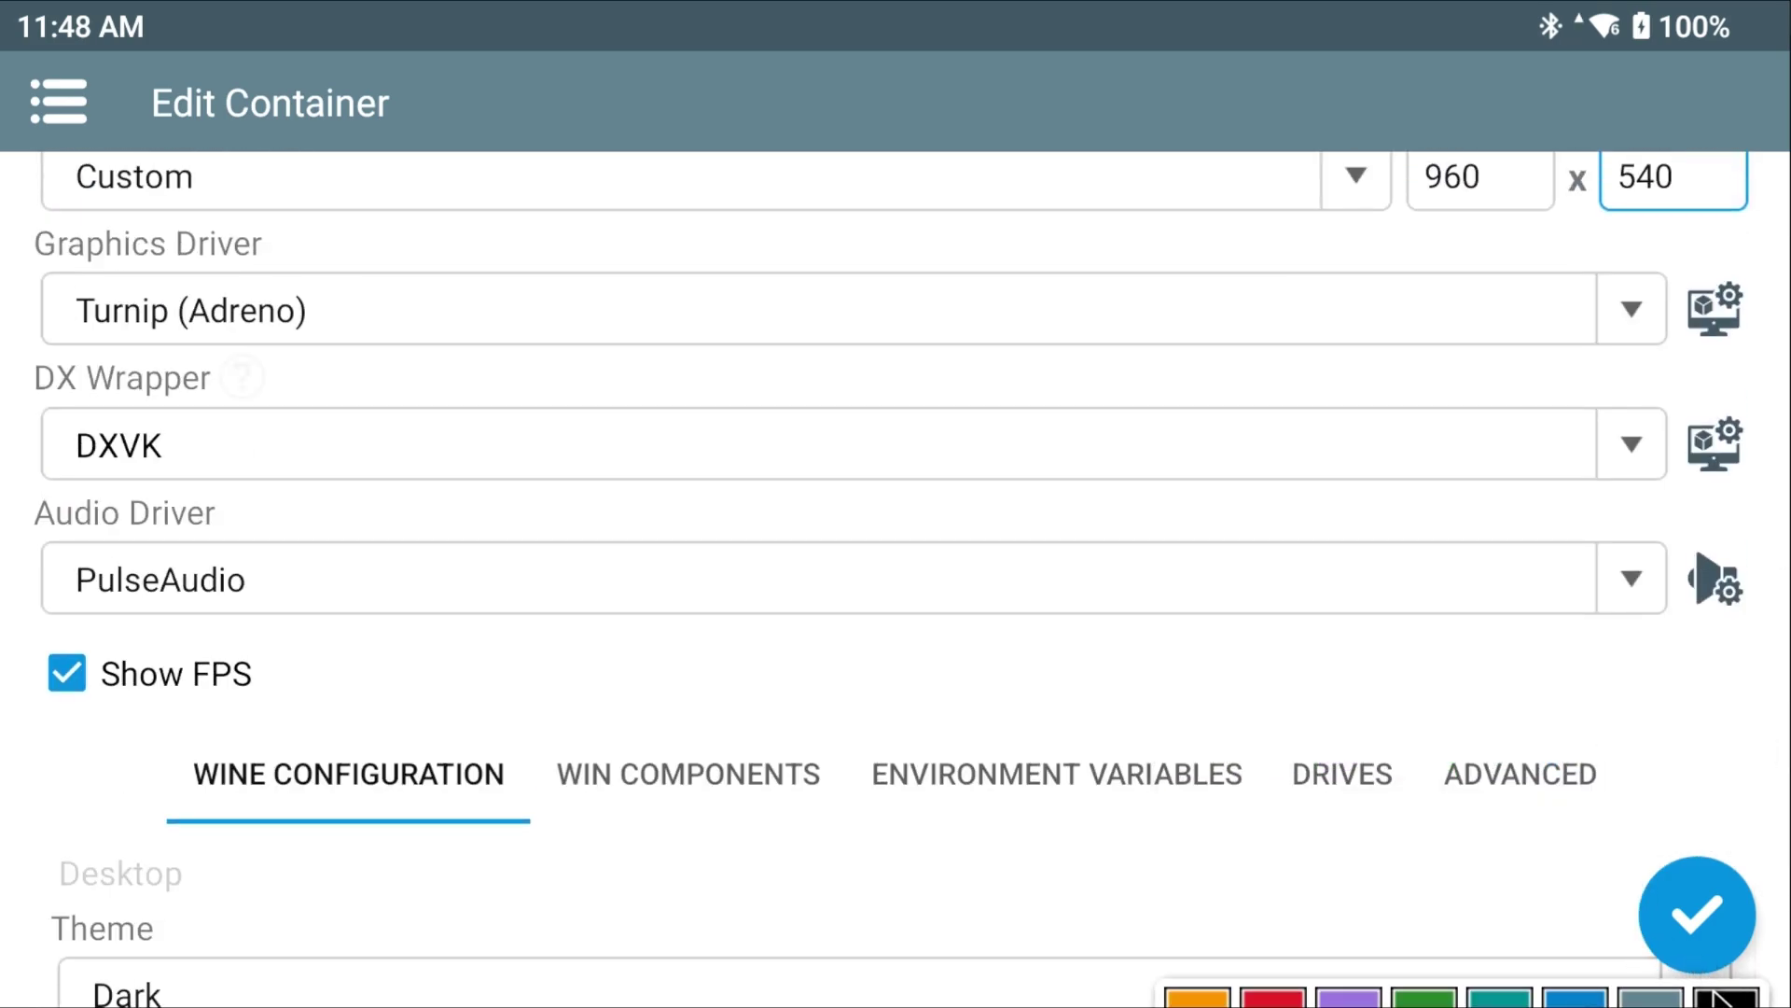
pyautogui.scroll(-5, 663, 915)
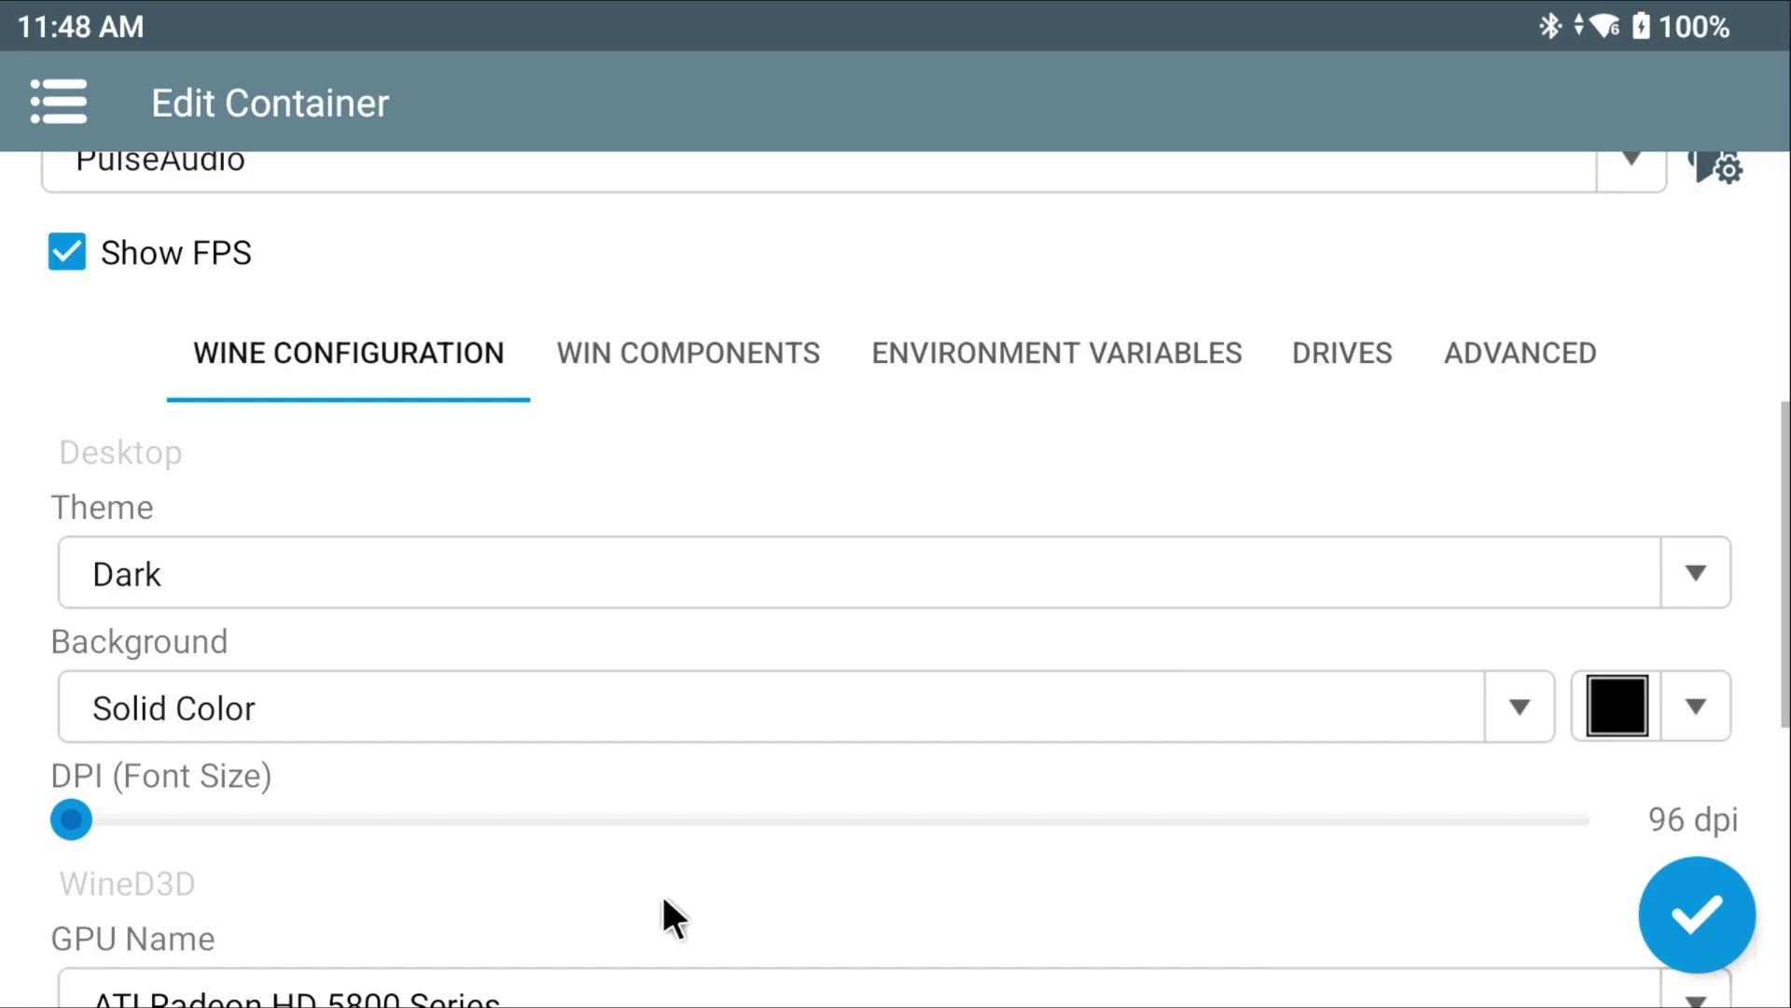
# Show the container's environment variables, then switch to the Vivaldi browser and copy the variable name MESA_VK_WSI_PRESENT_MODE from the Reddit comment.
pyautogui.click(942, 367)
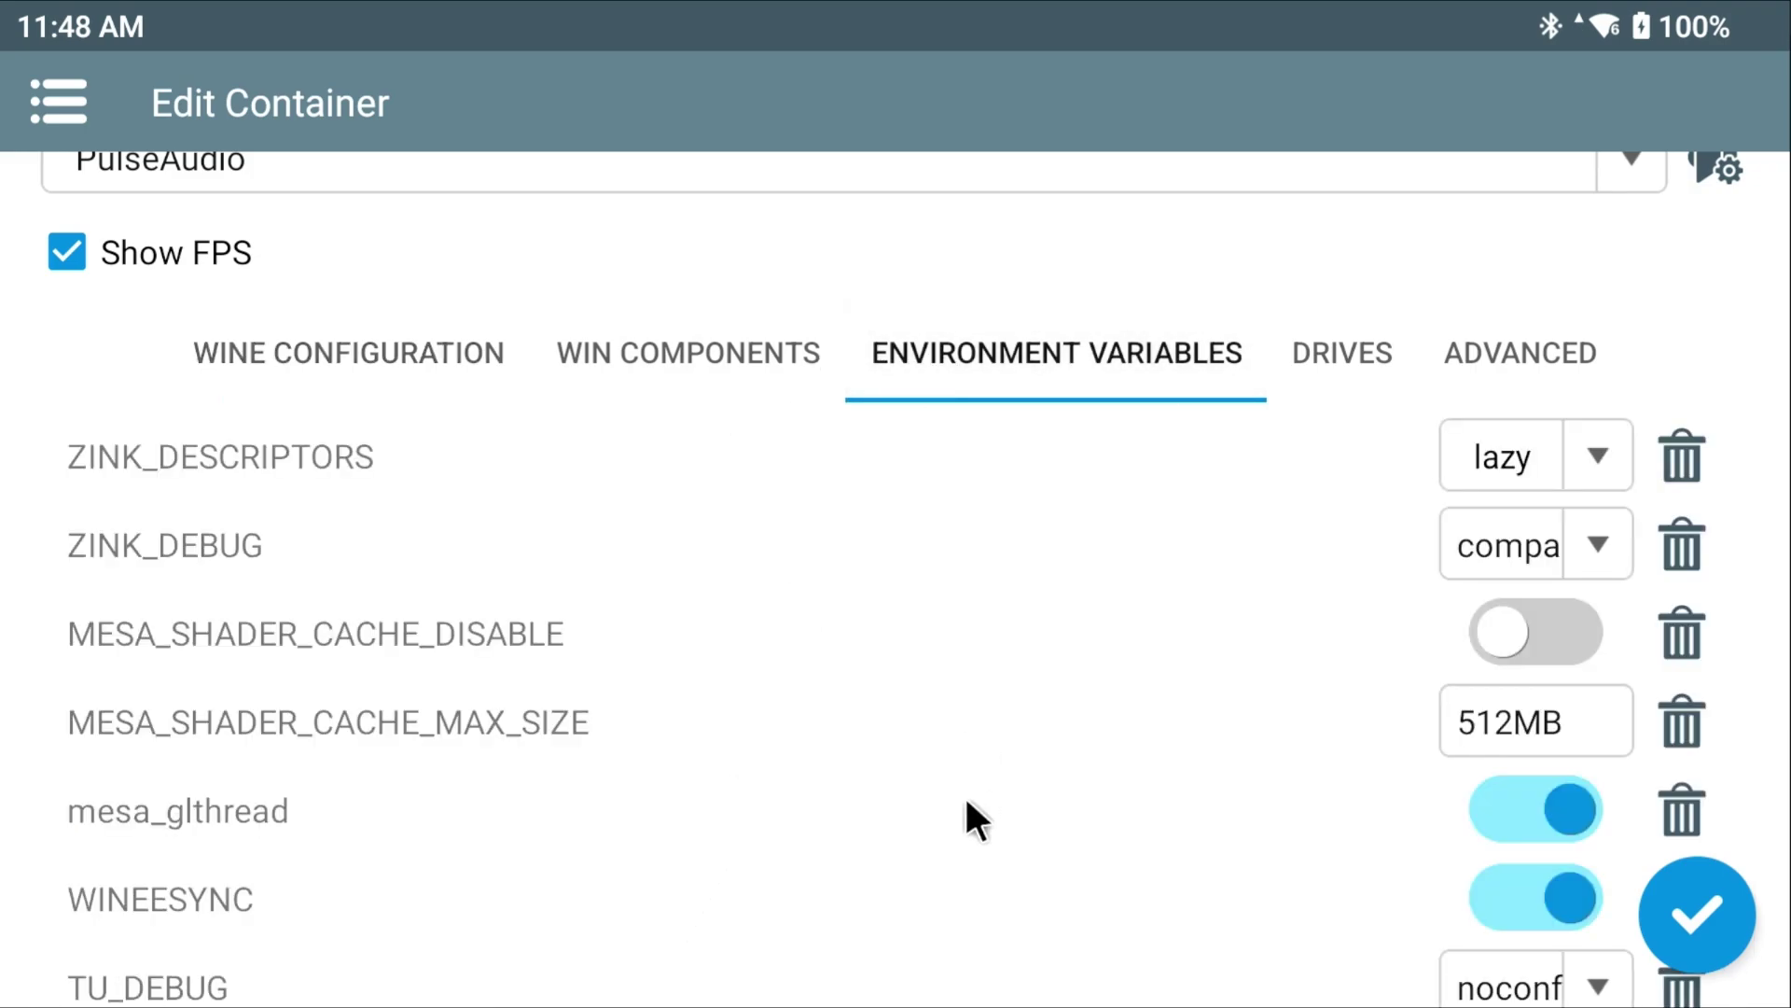
pyautogui.moveTo(977, 810); pyautogui.dragTo(967, 507)
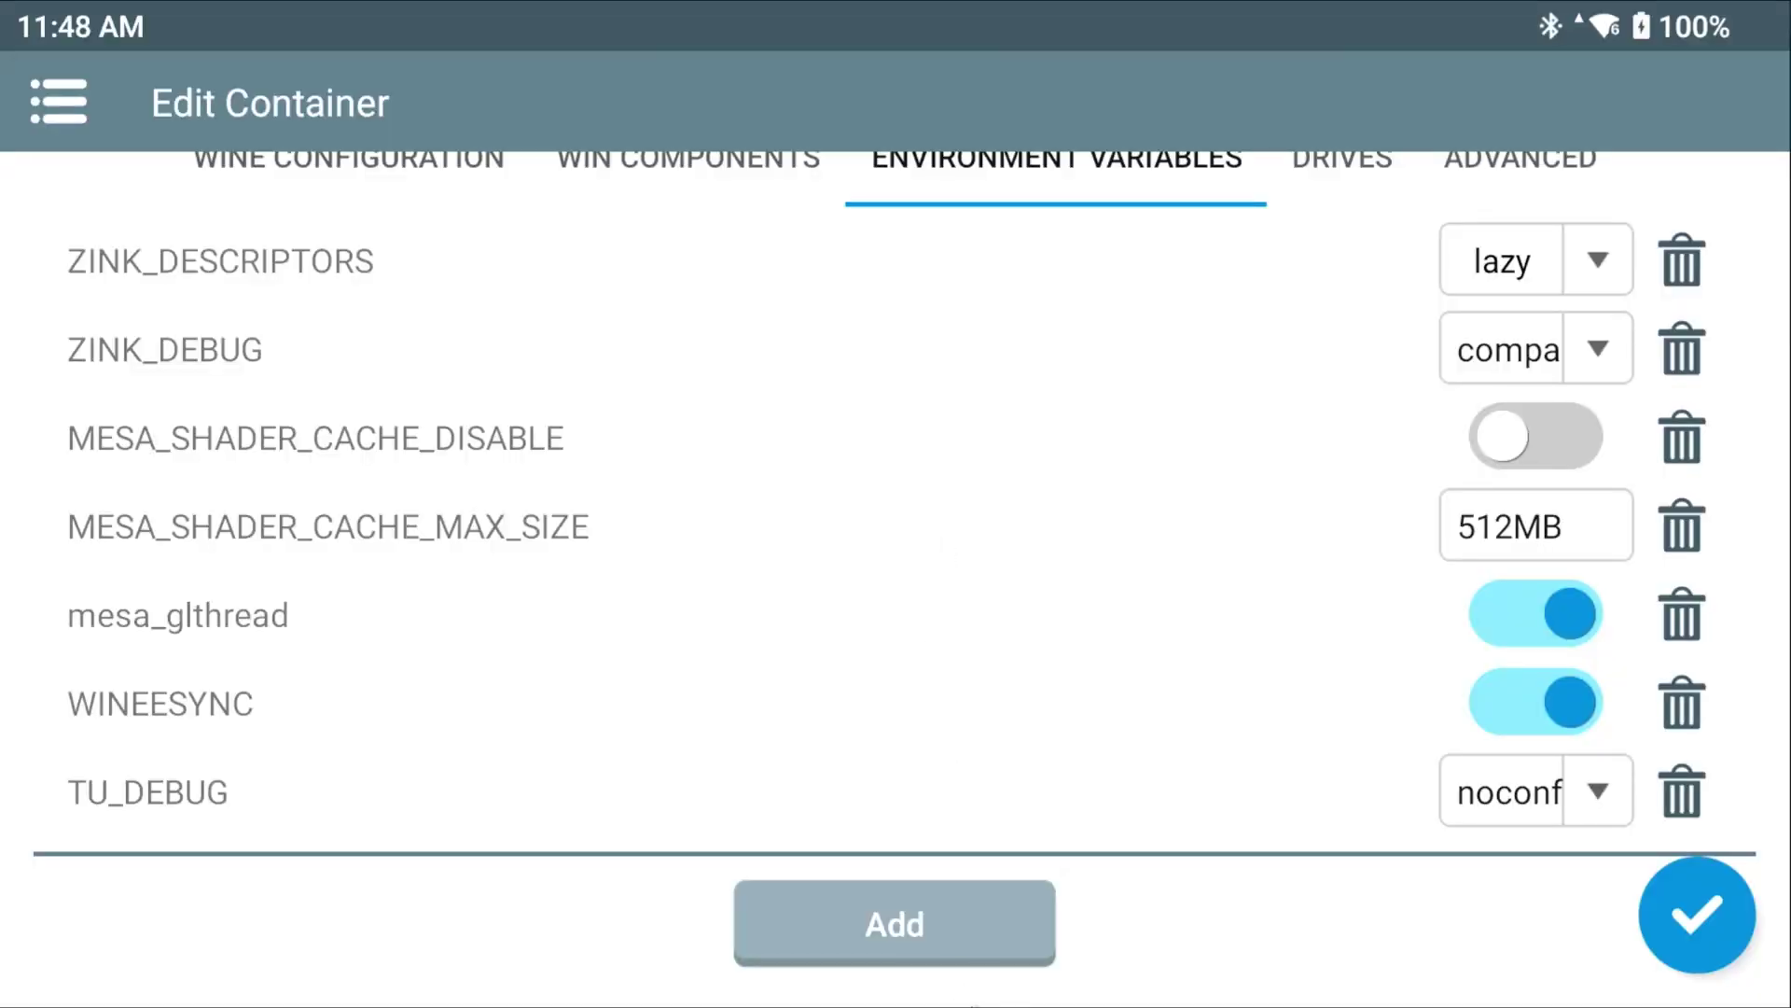
pyautogui.moveTo(964, 998); pyautogui.dragTo(964, 871)
pyautogui.moveTo(310, 667); pyautogui.dragTo(1393, 618)
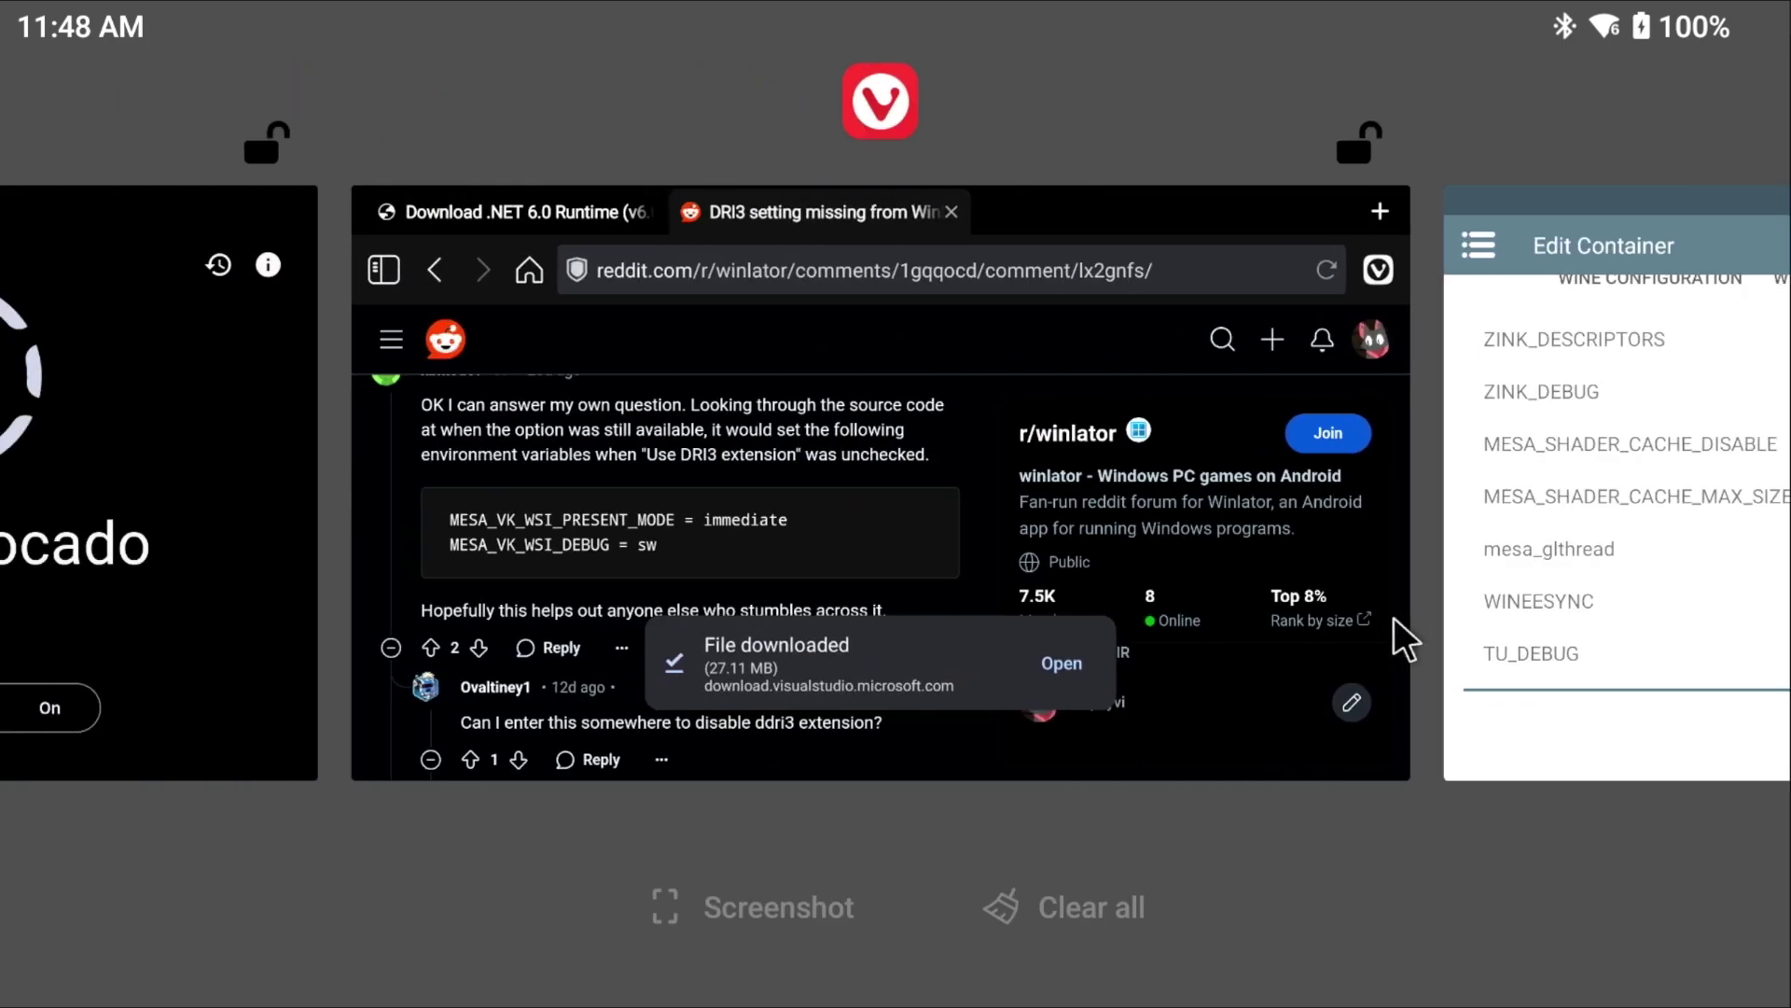
pyautogui.click(1251, 582)
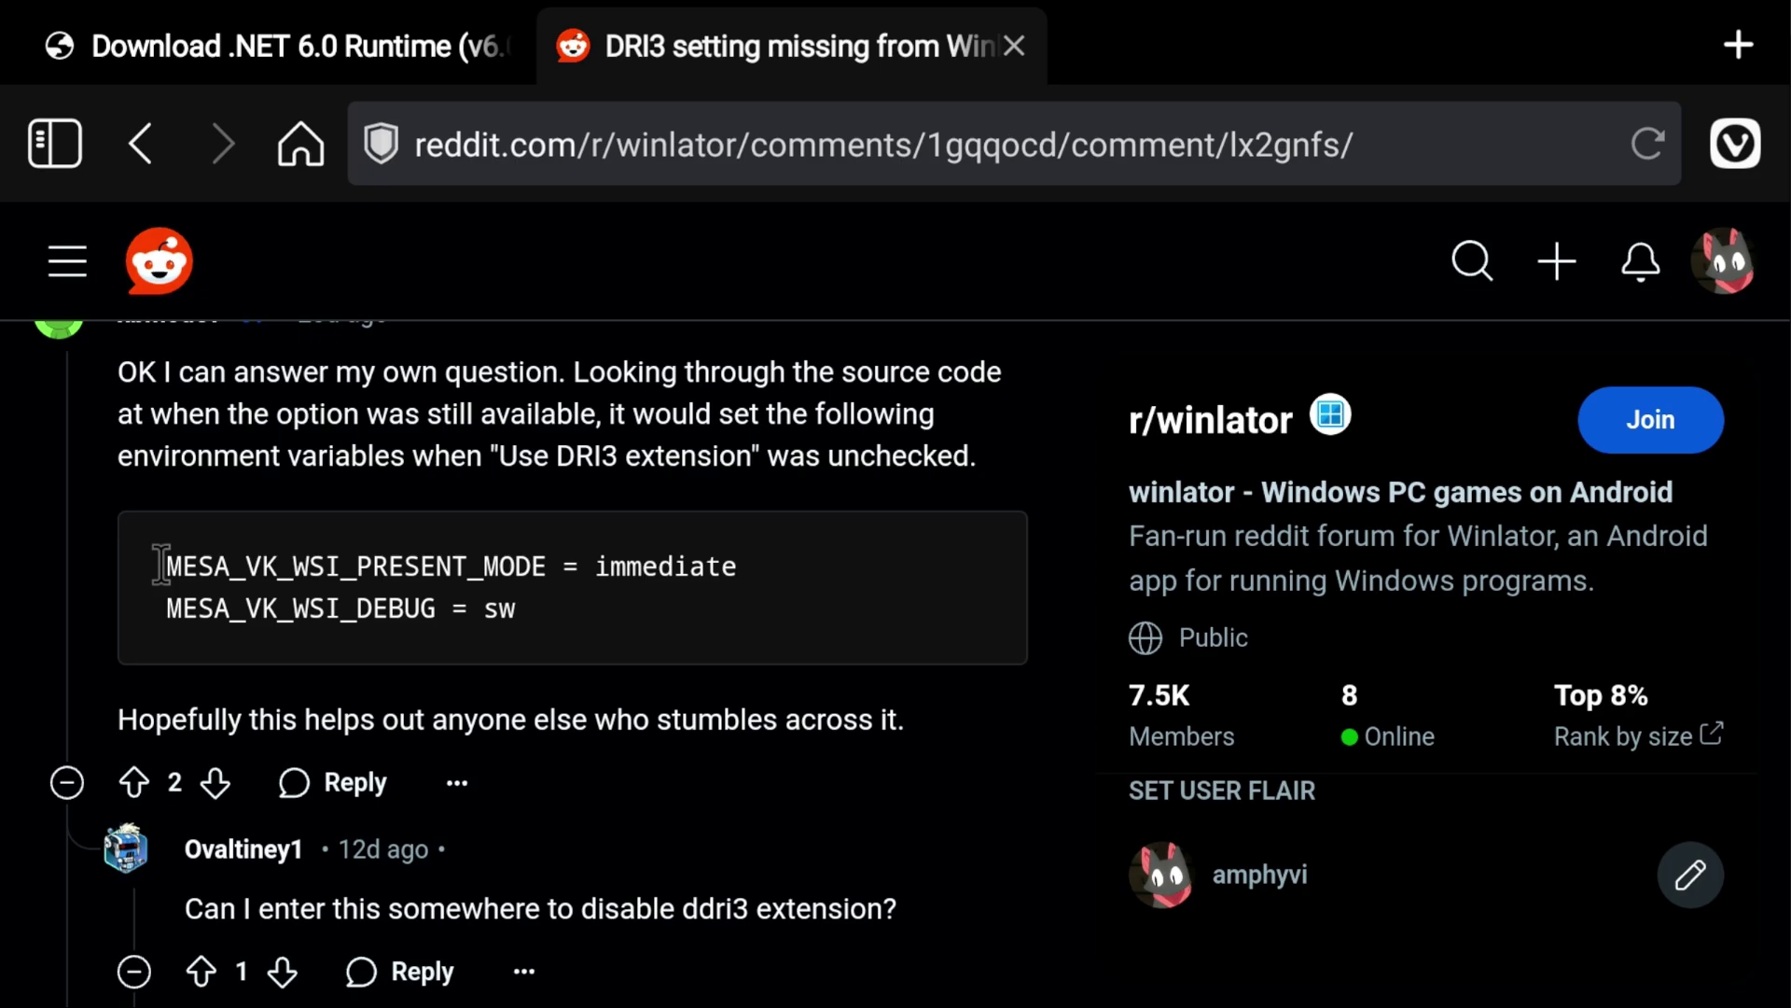
pyautogui.moveTo(160, 564); pyautogui.dragTo(539, 567)
pyautogui.hotkey('ctrl', 'c')
pyautogui.click(113, 502)
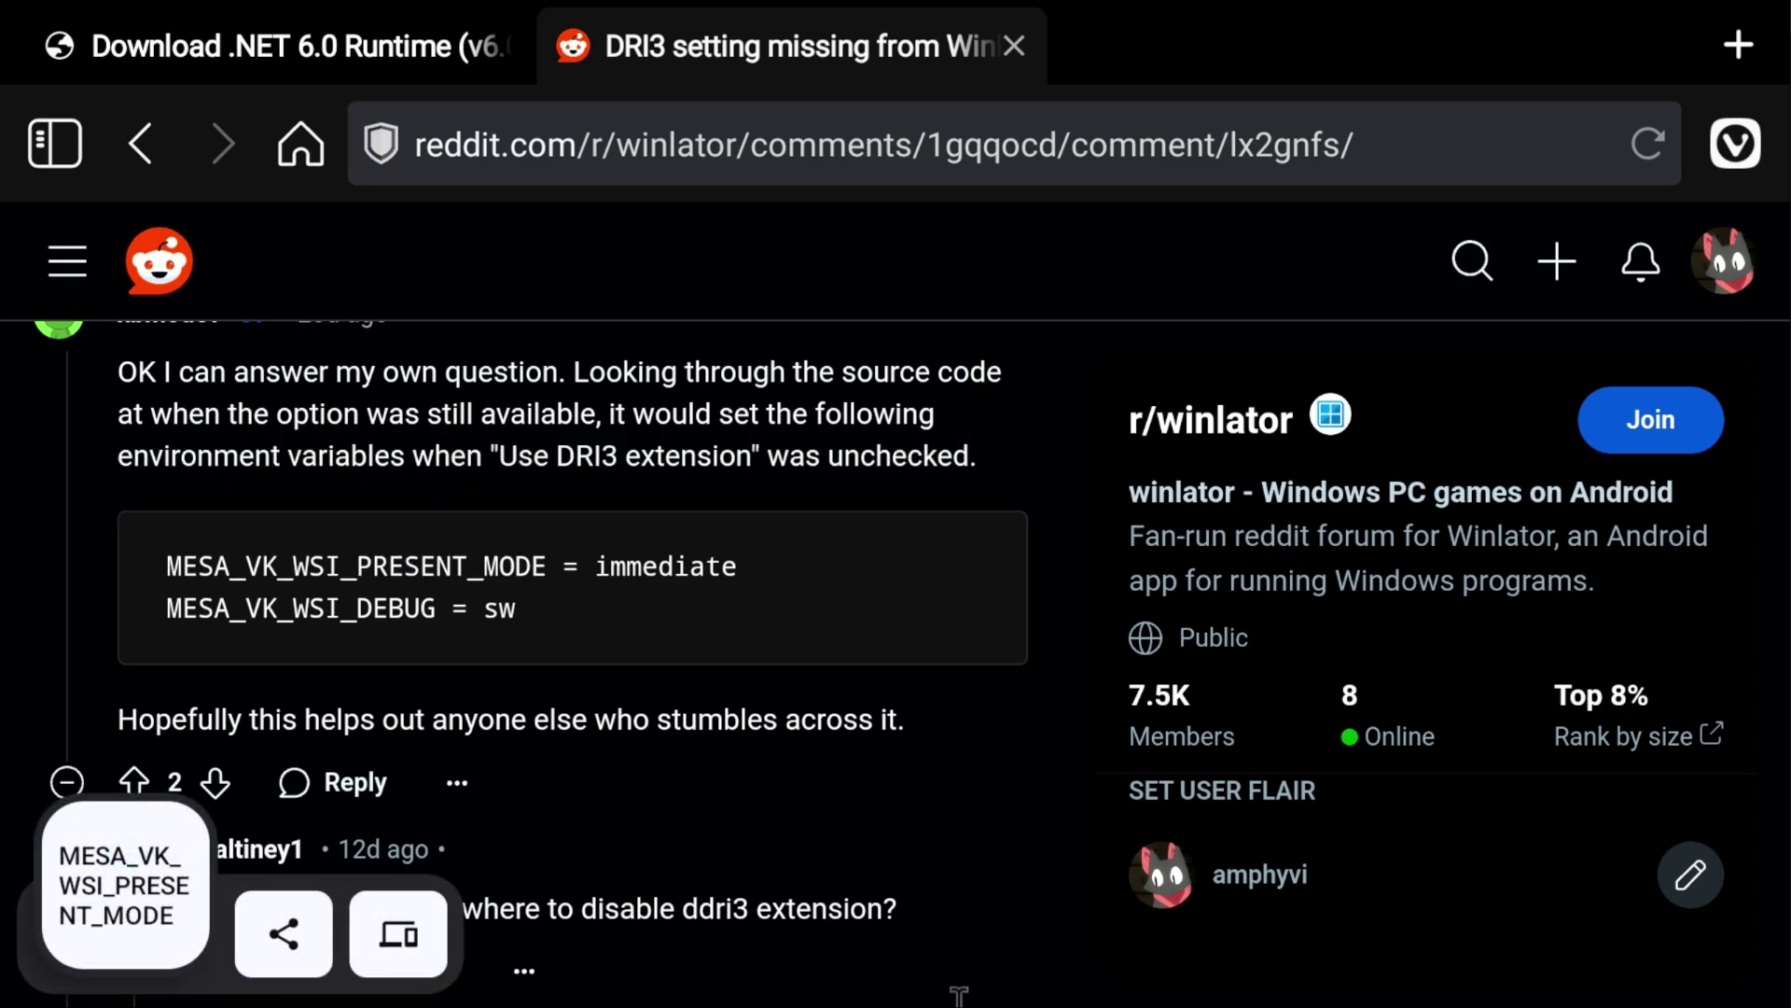
# Switch back to Winlator and start a new environment variable with the copied name MESA_VK_WSI_PRESENT_MODE.
pyautogui.hotkey('alt', 'Tab')
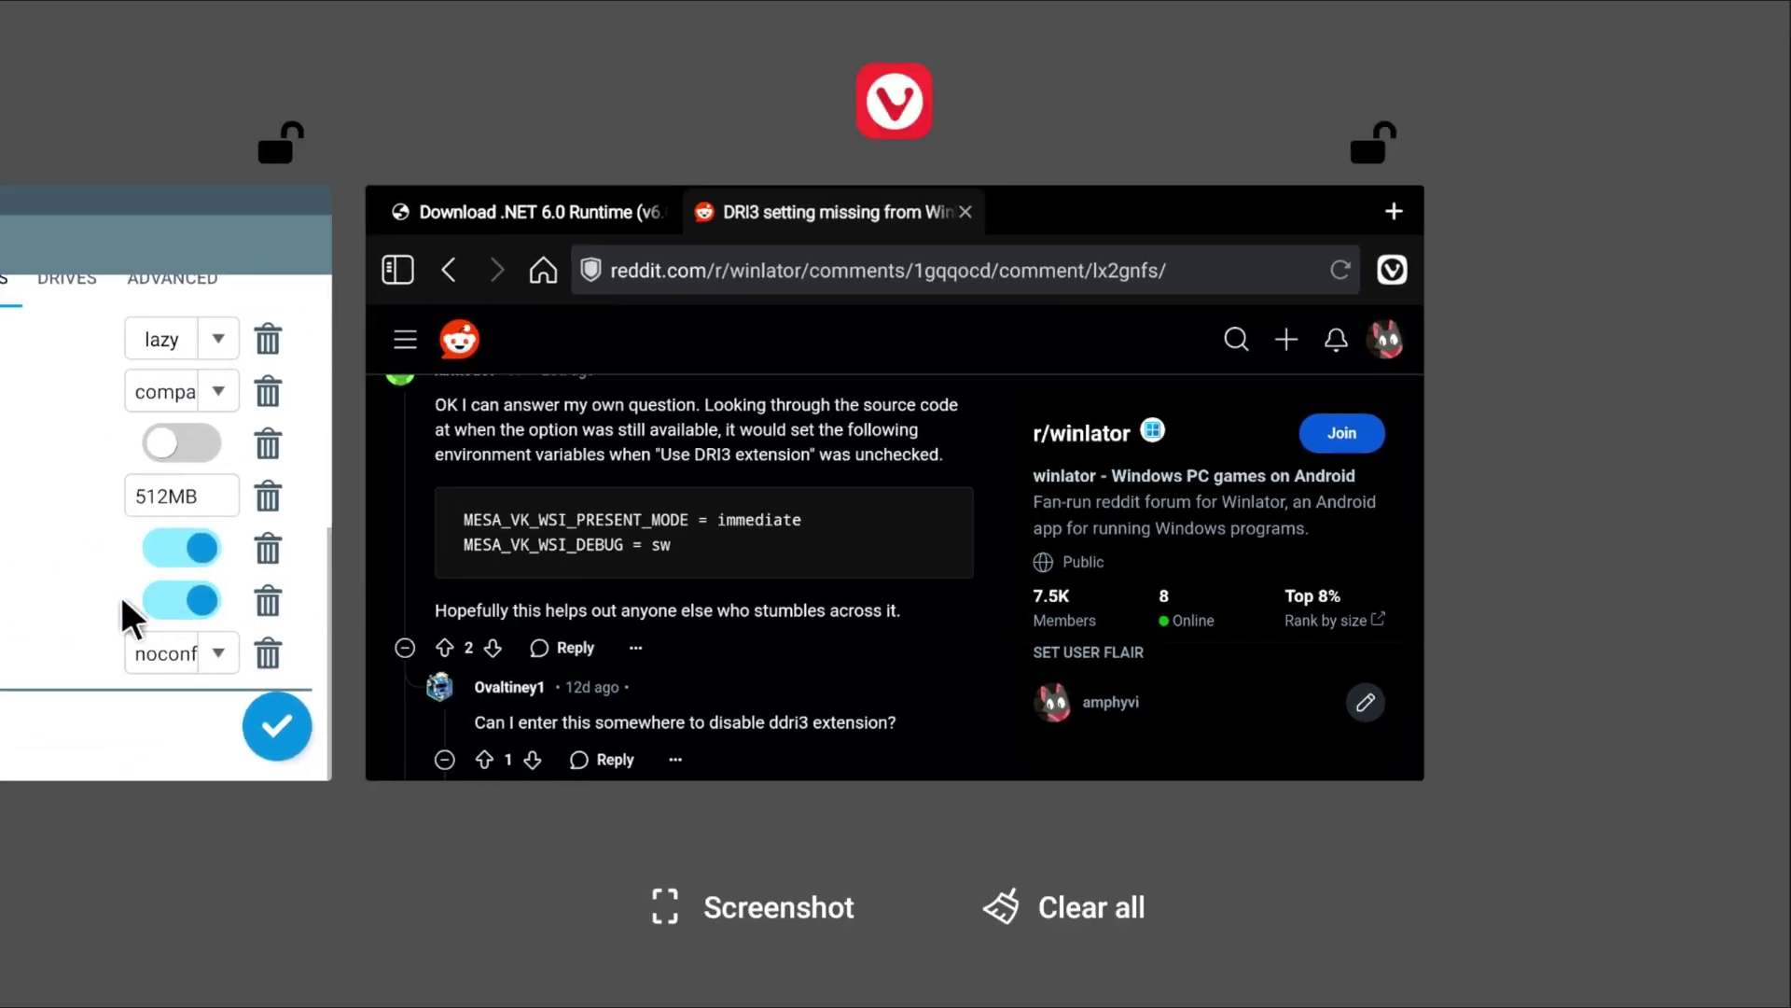
pyautogui.click(119, 591)
pyautogui.click(940, 948)
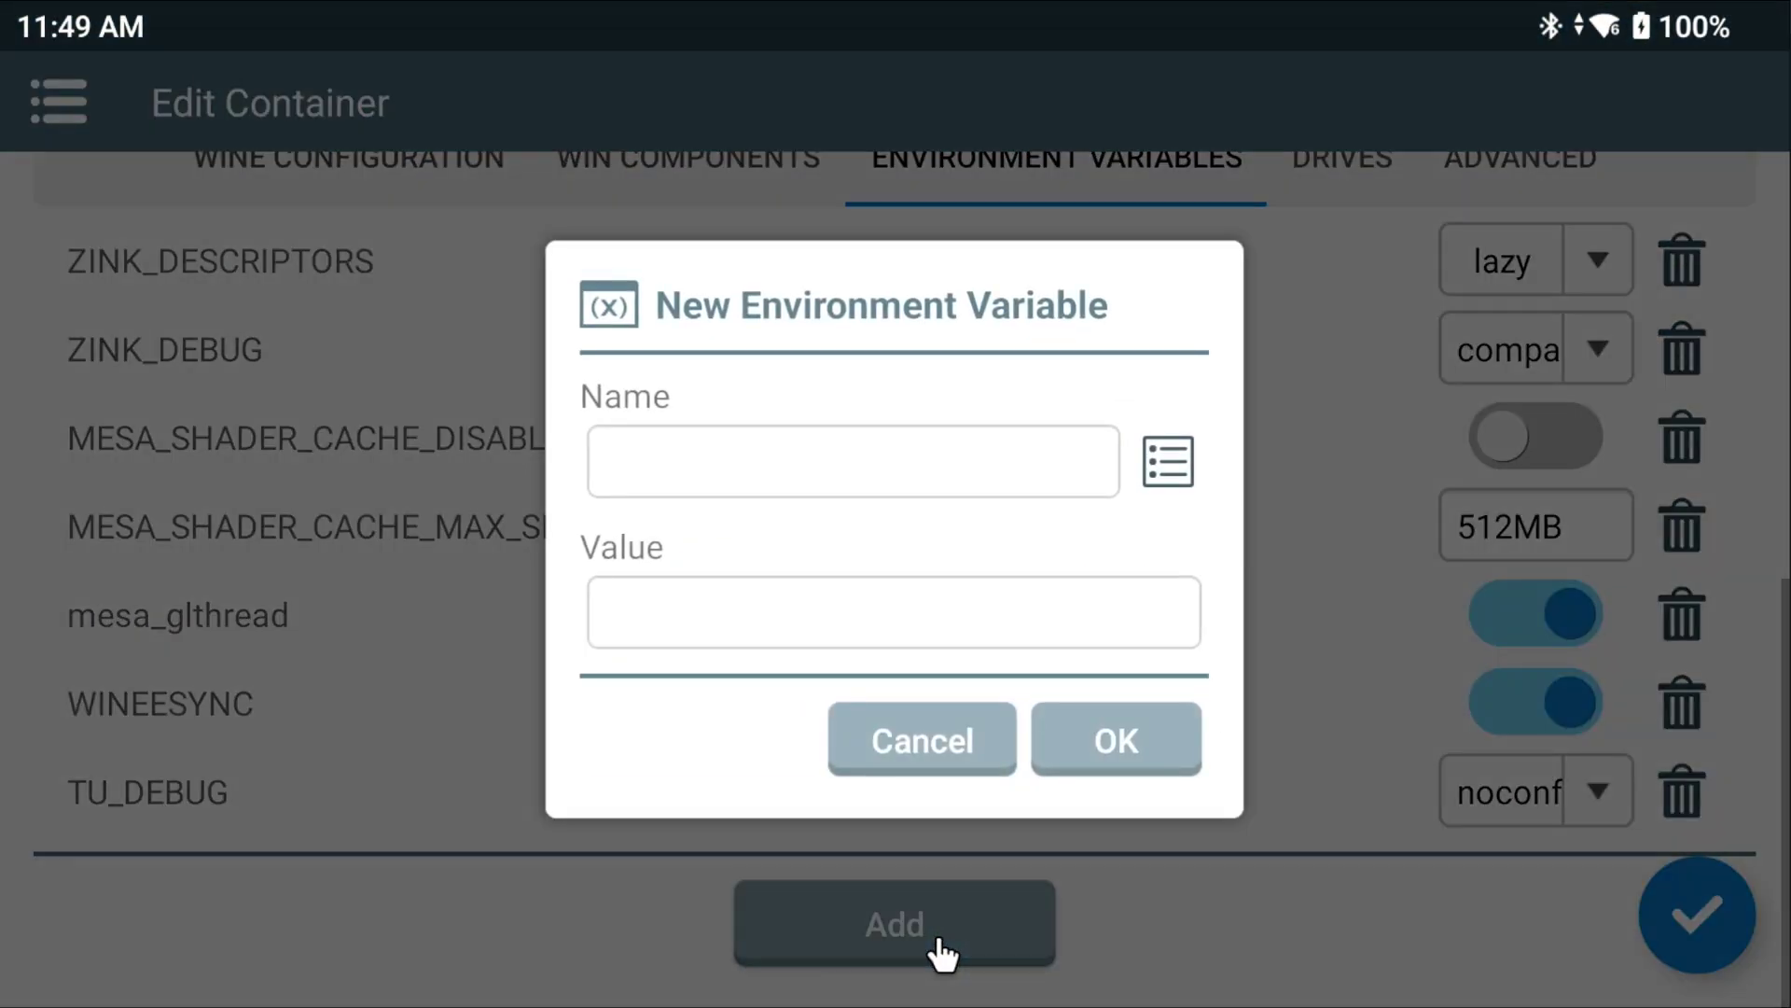
pyautogui.click(886, 472)
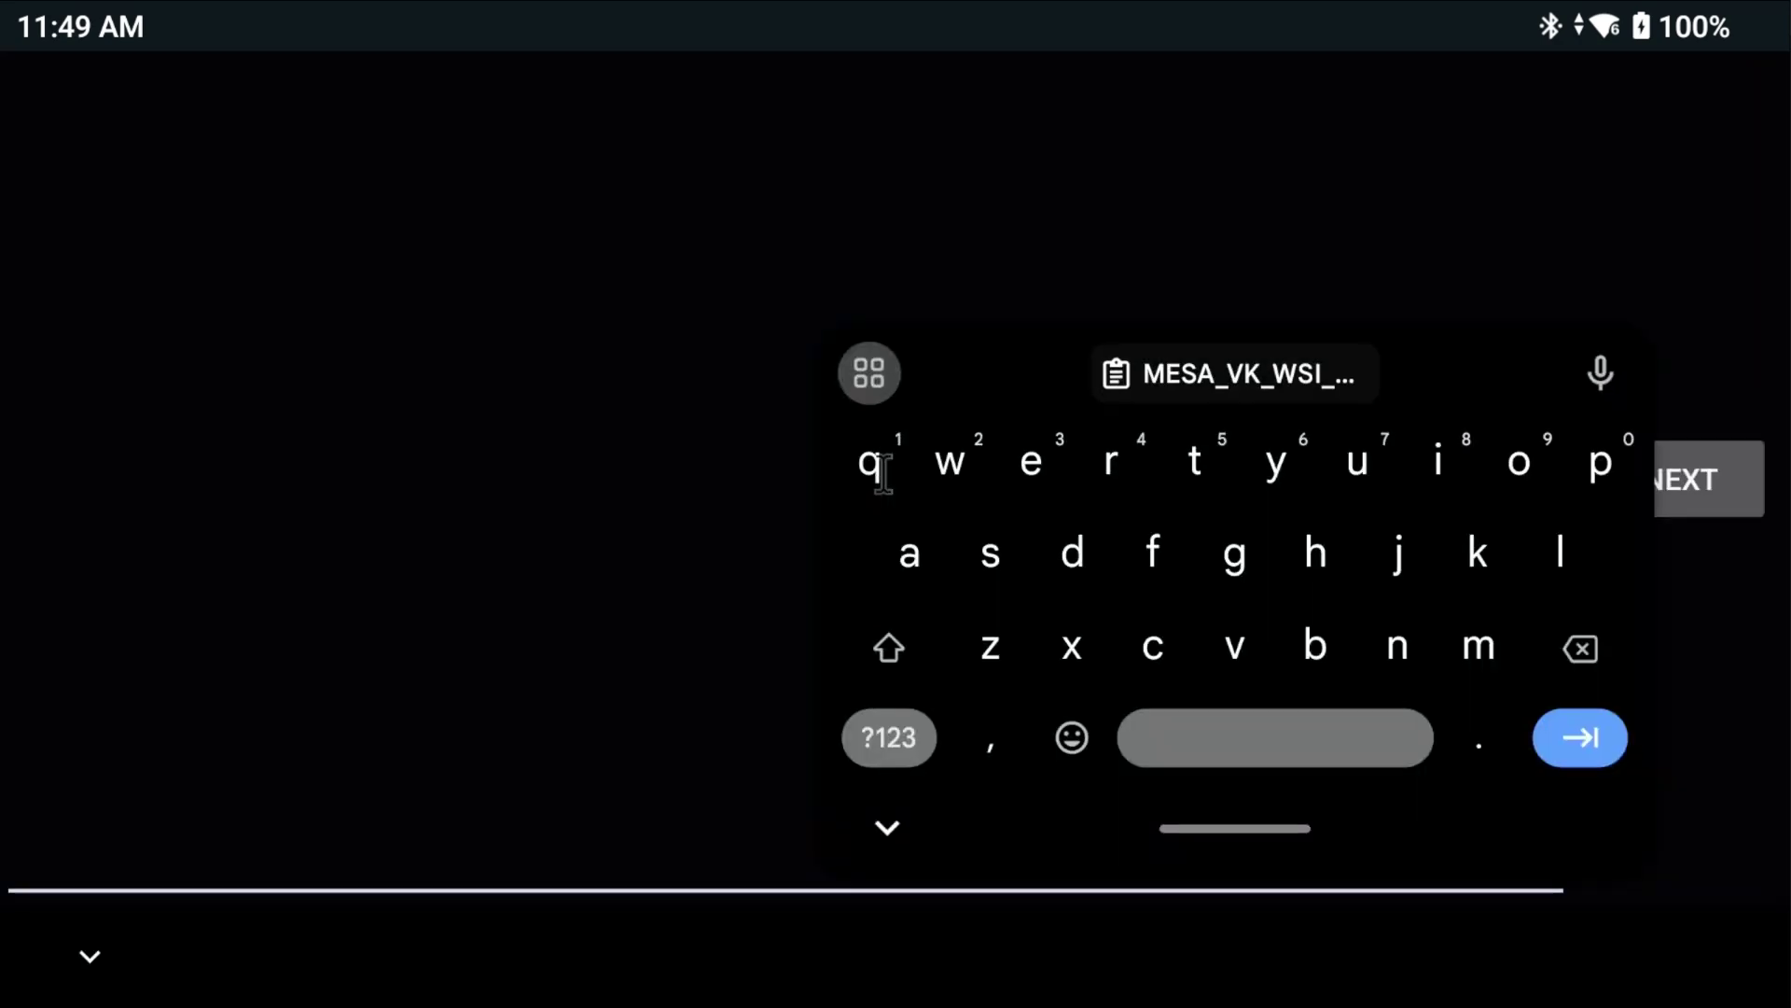
pyautogui.click(1282, 355)
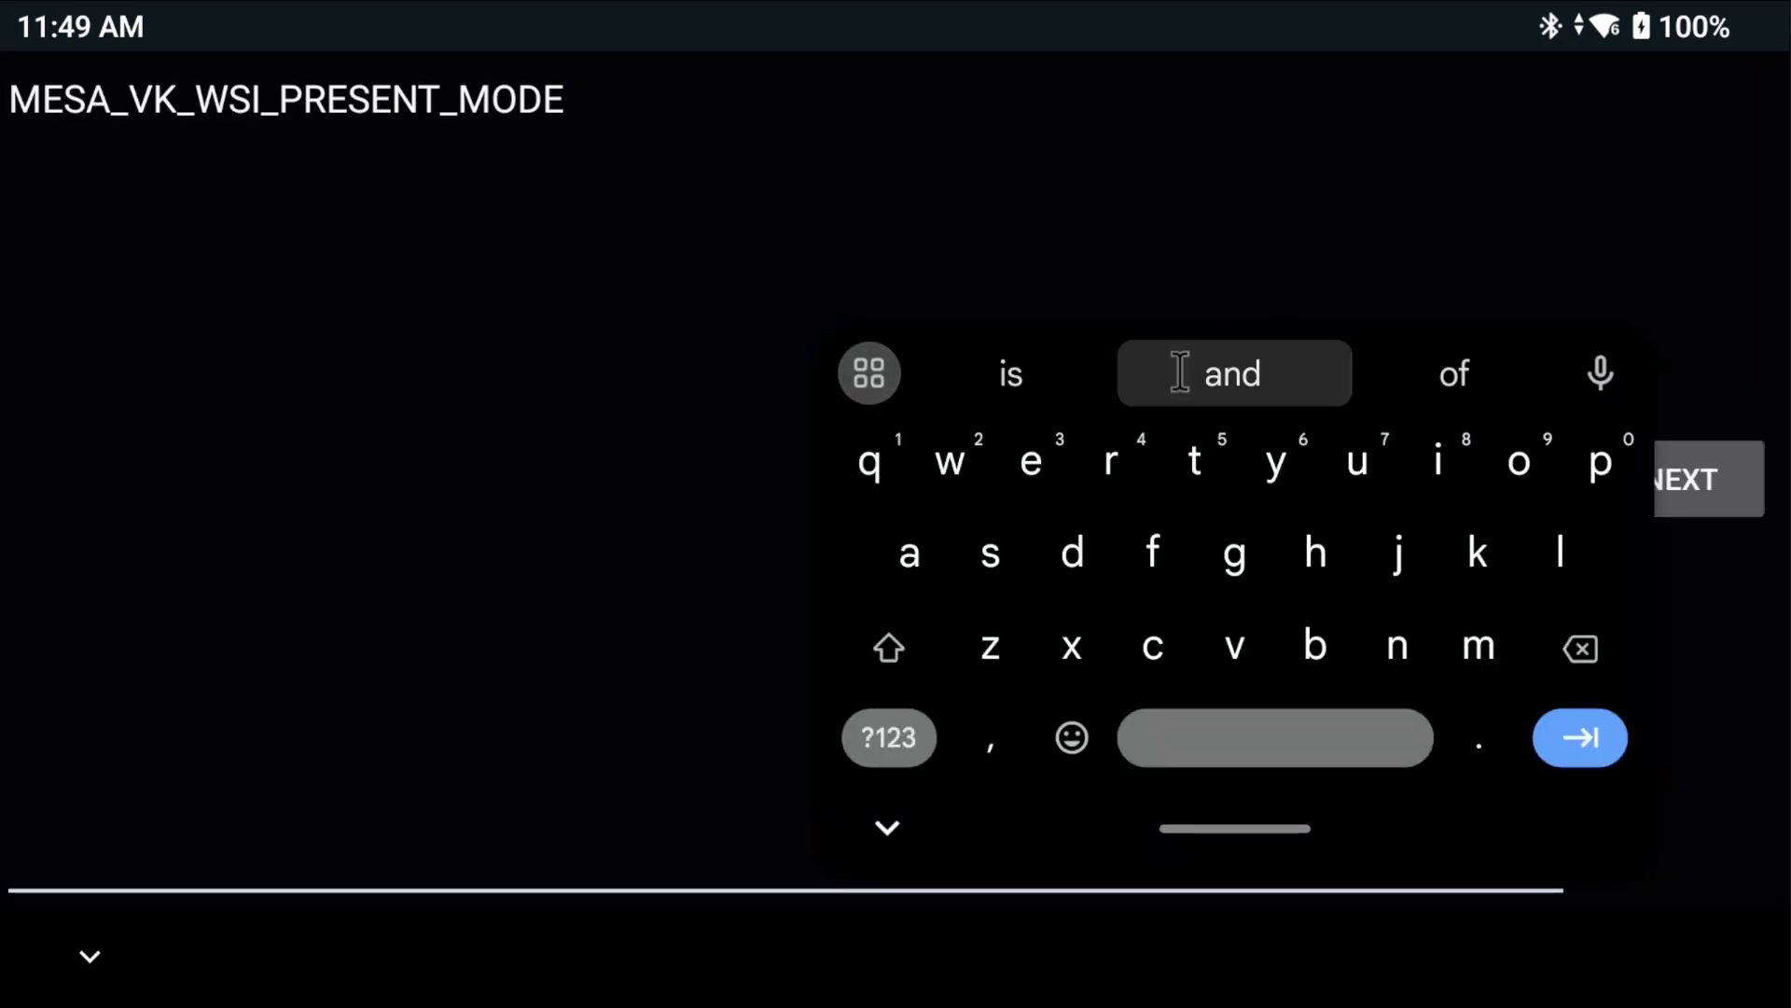
pyautogui.rightClick(91, 939)
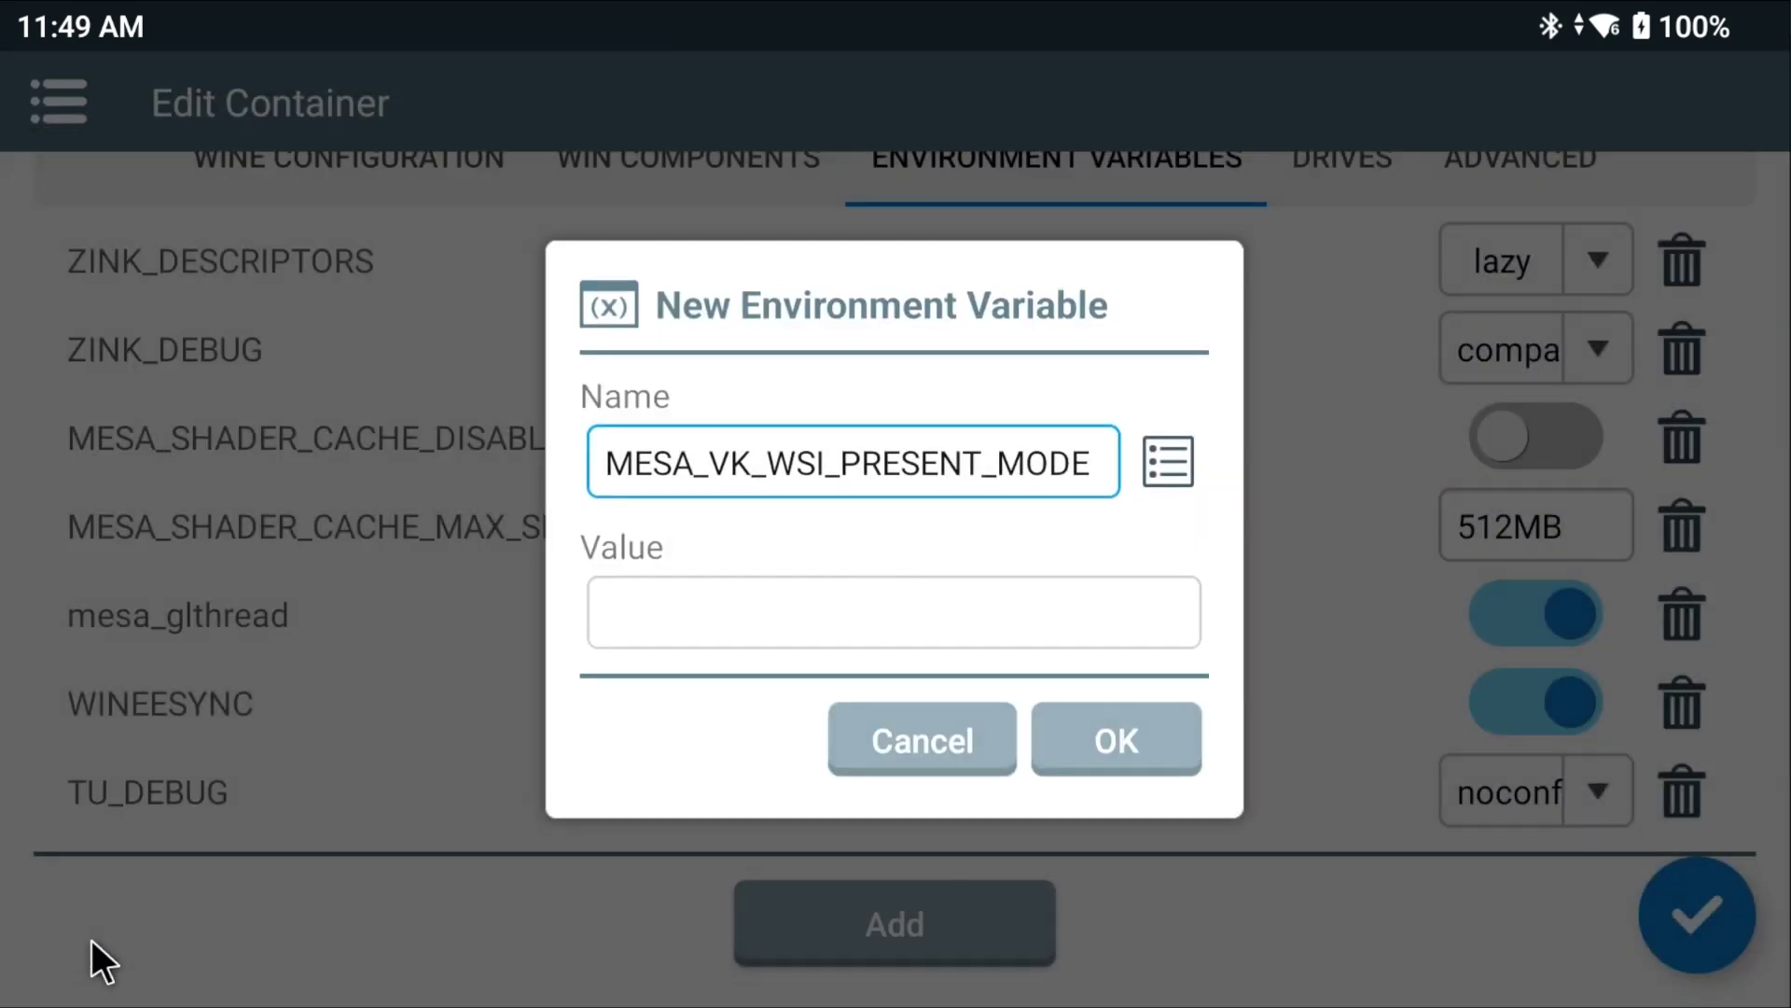
# Set the new variable's value to immediate, without a trailing space, and add it to the container.
pyautogui.click(720, 623)
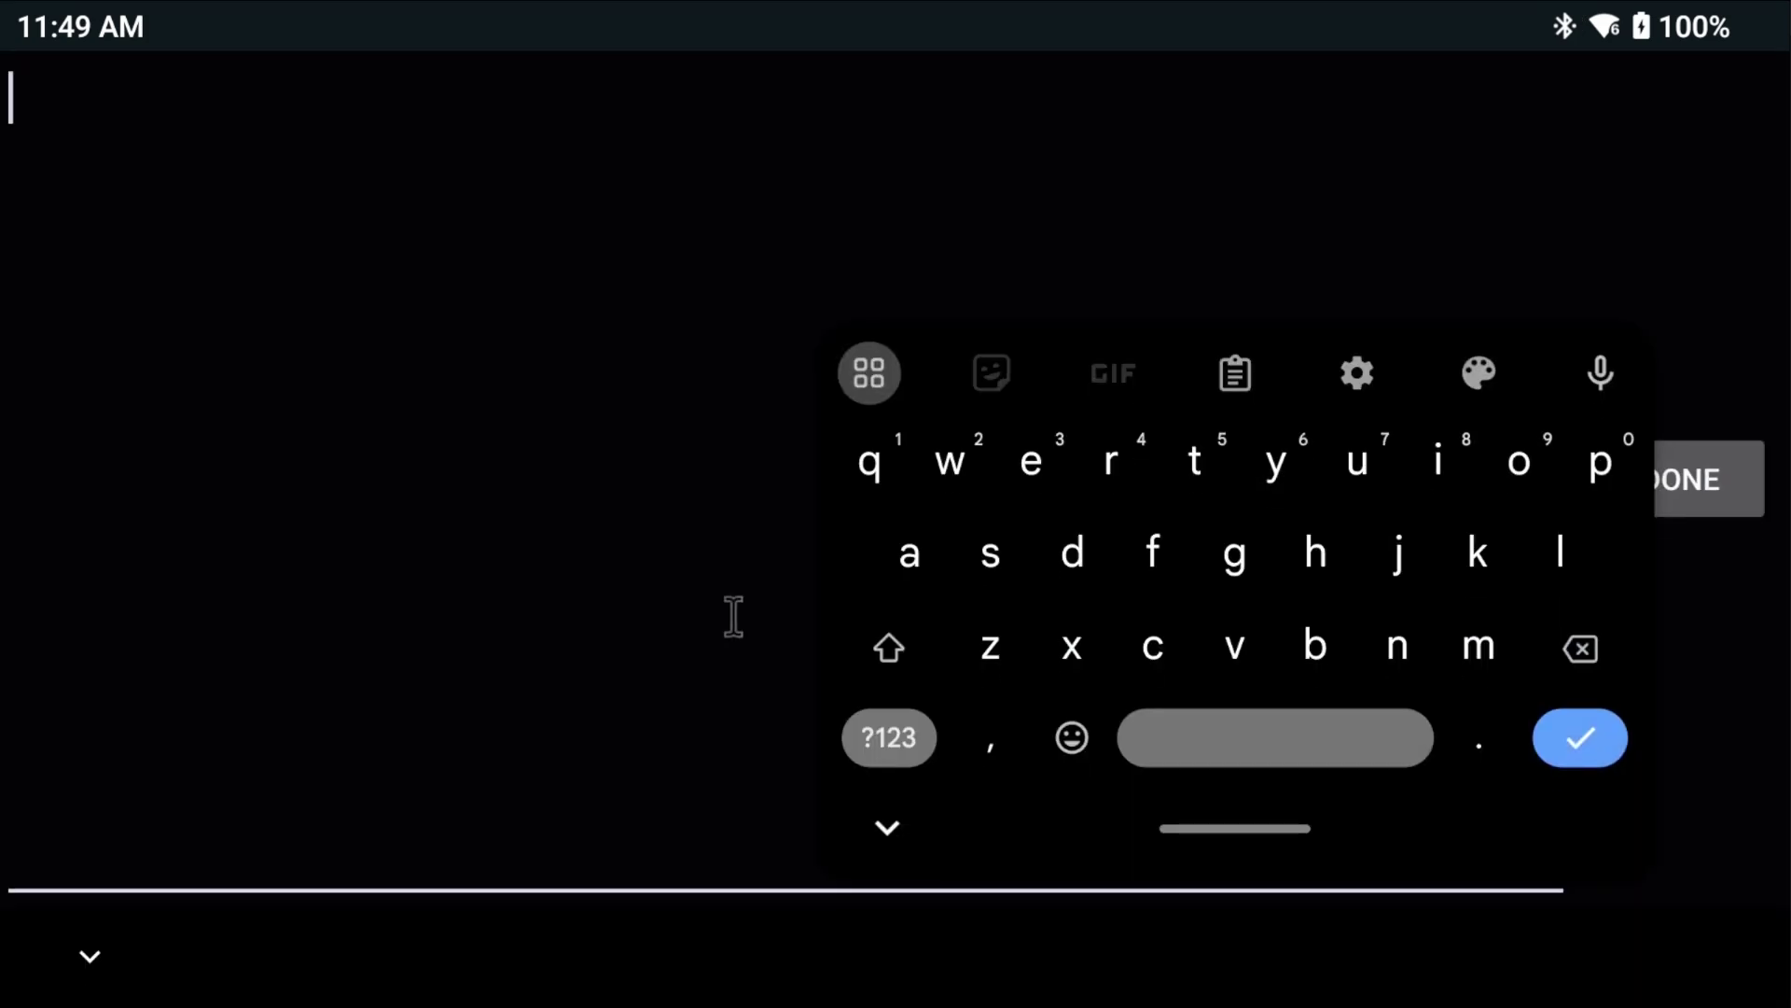
pyautogui.click(1442, 463)
pyautogui.click(1478, 645)
pyautogui.click(1477, 645)
pyautogui.click(1279, 367)
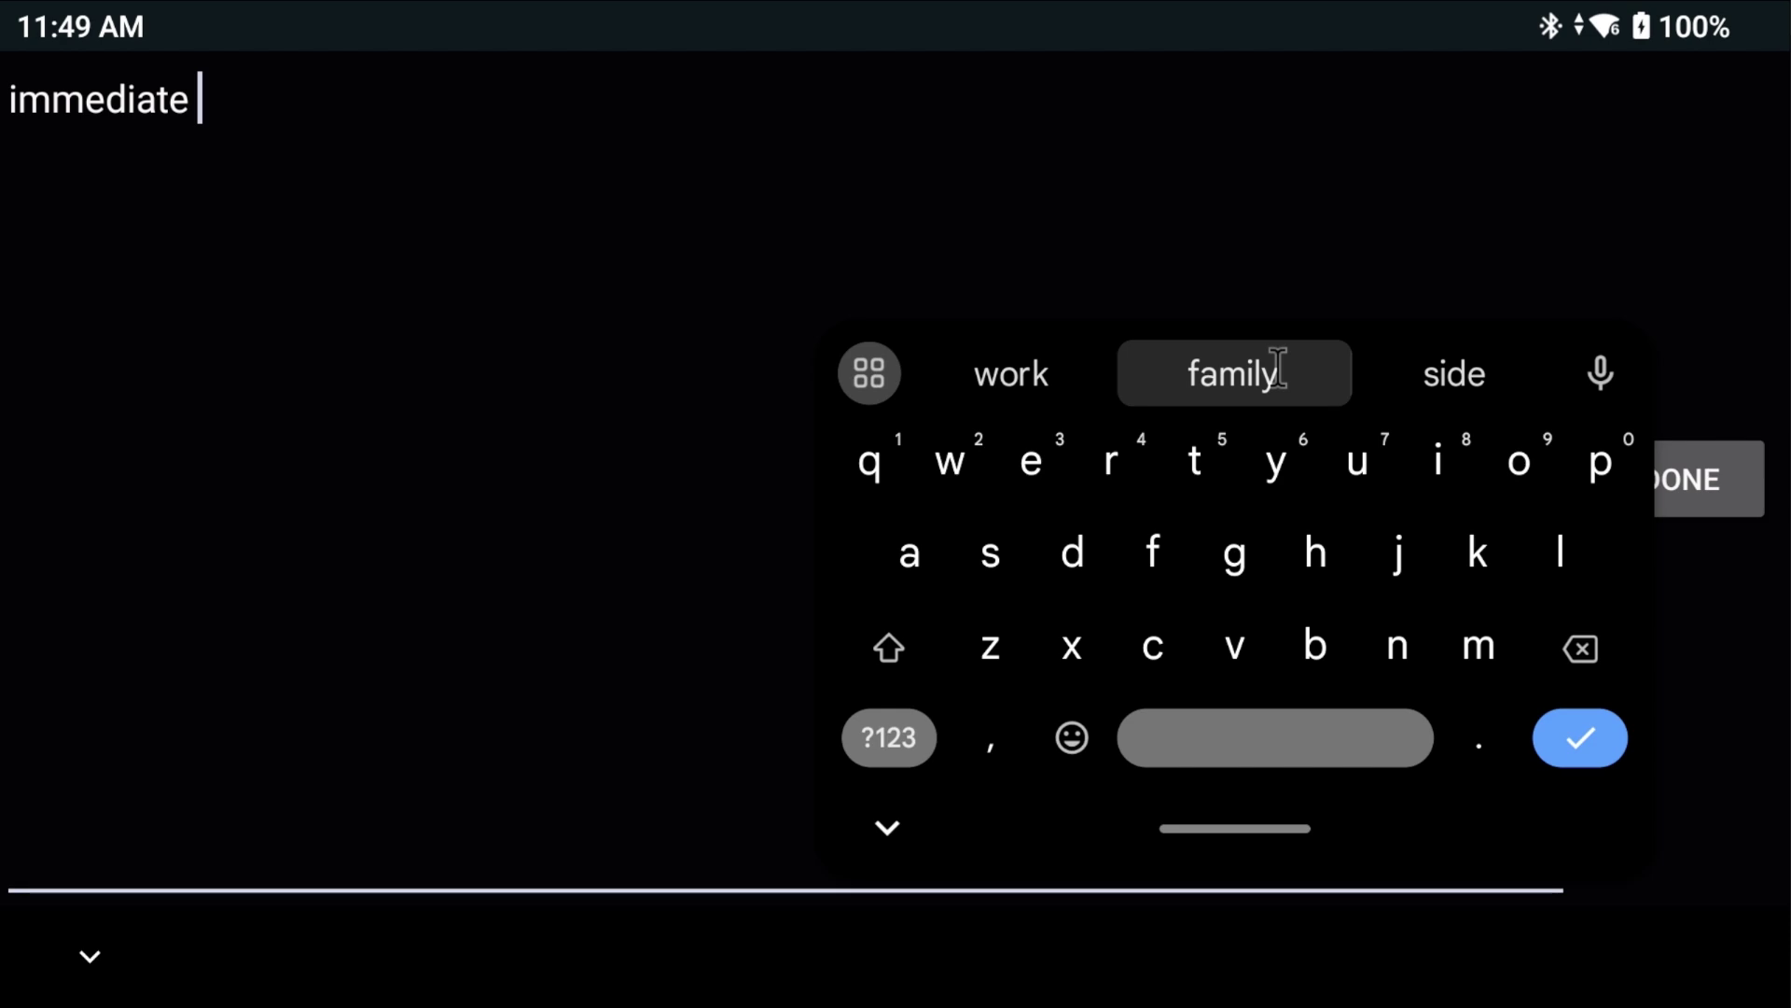
pyautogui.click(1581, 650)
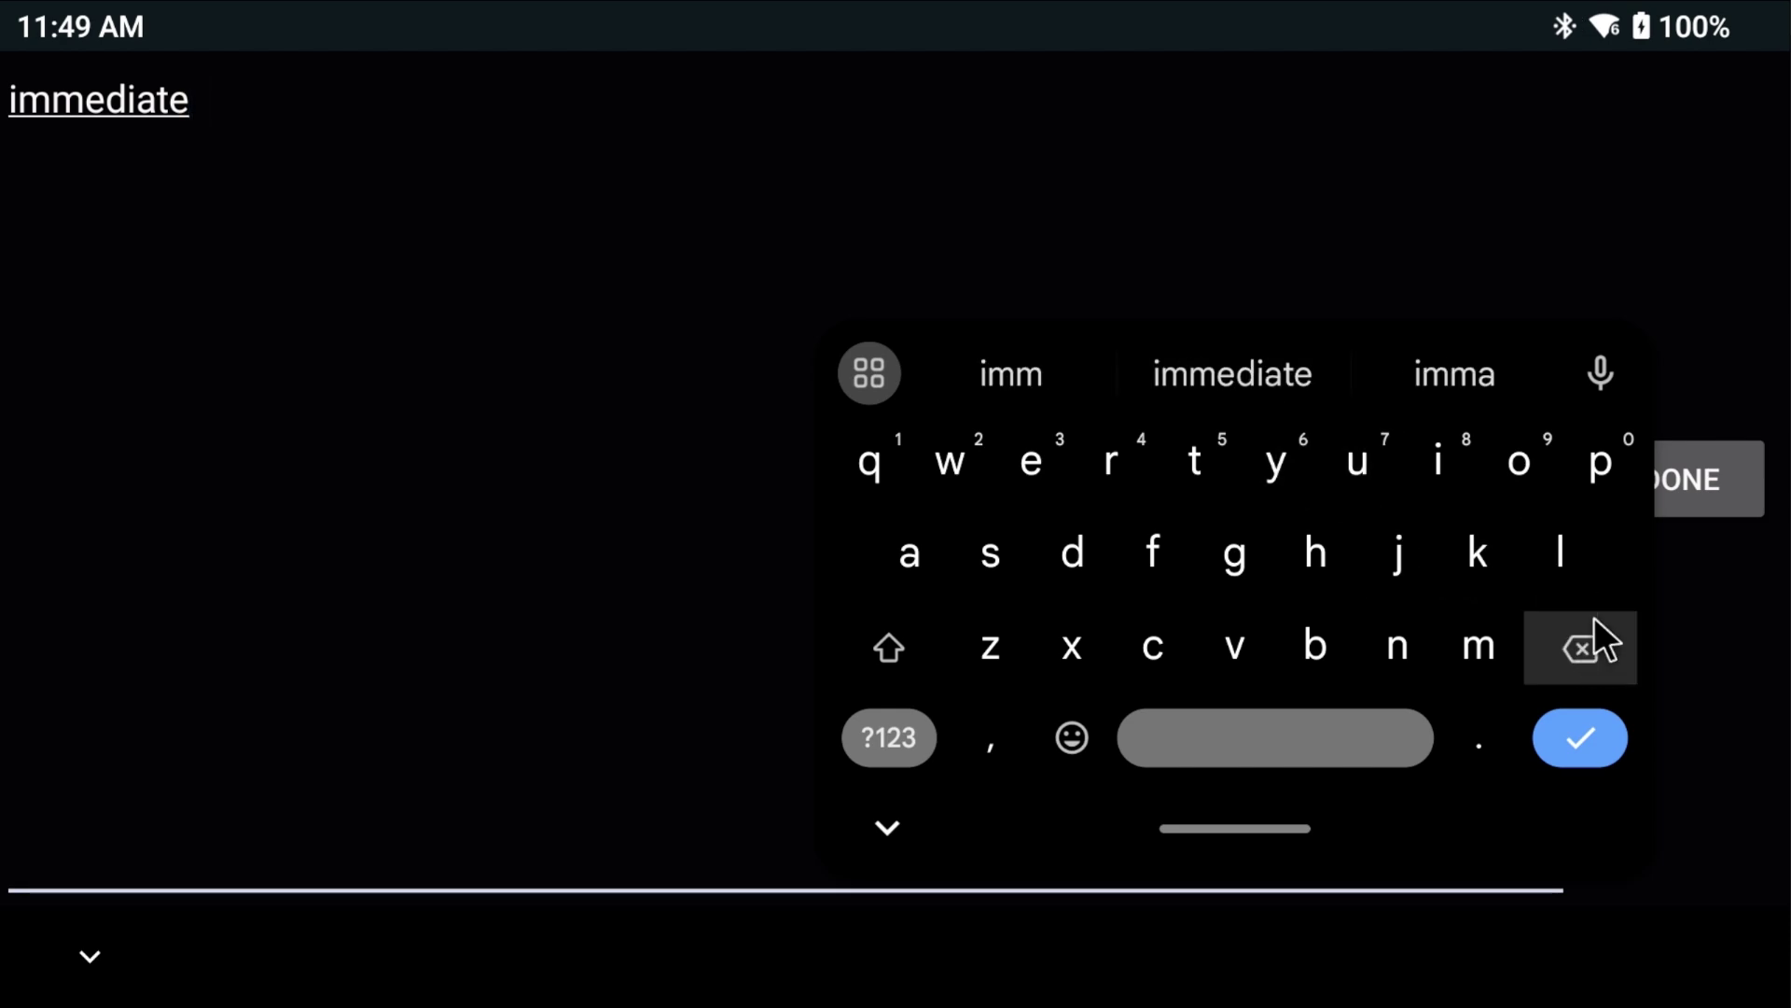
pyautogui.click(58, 987)
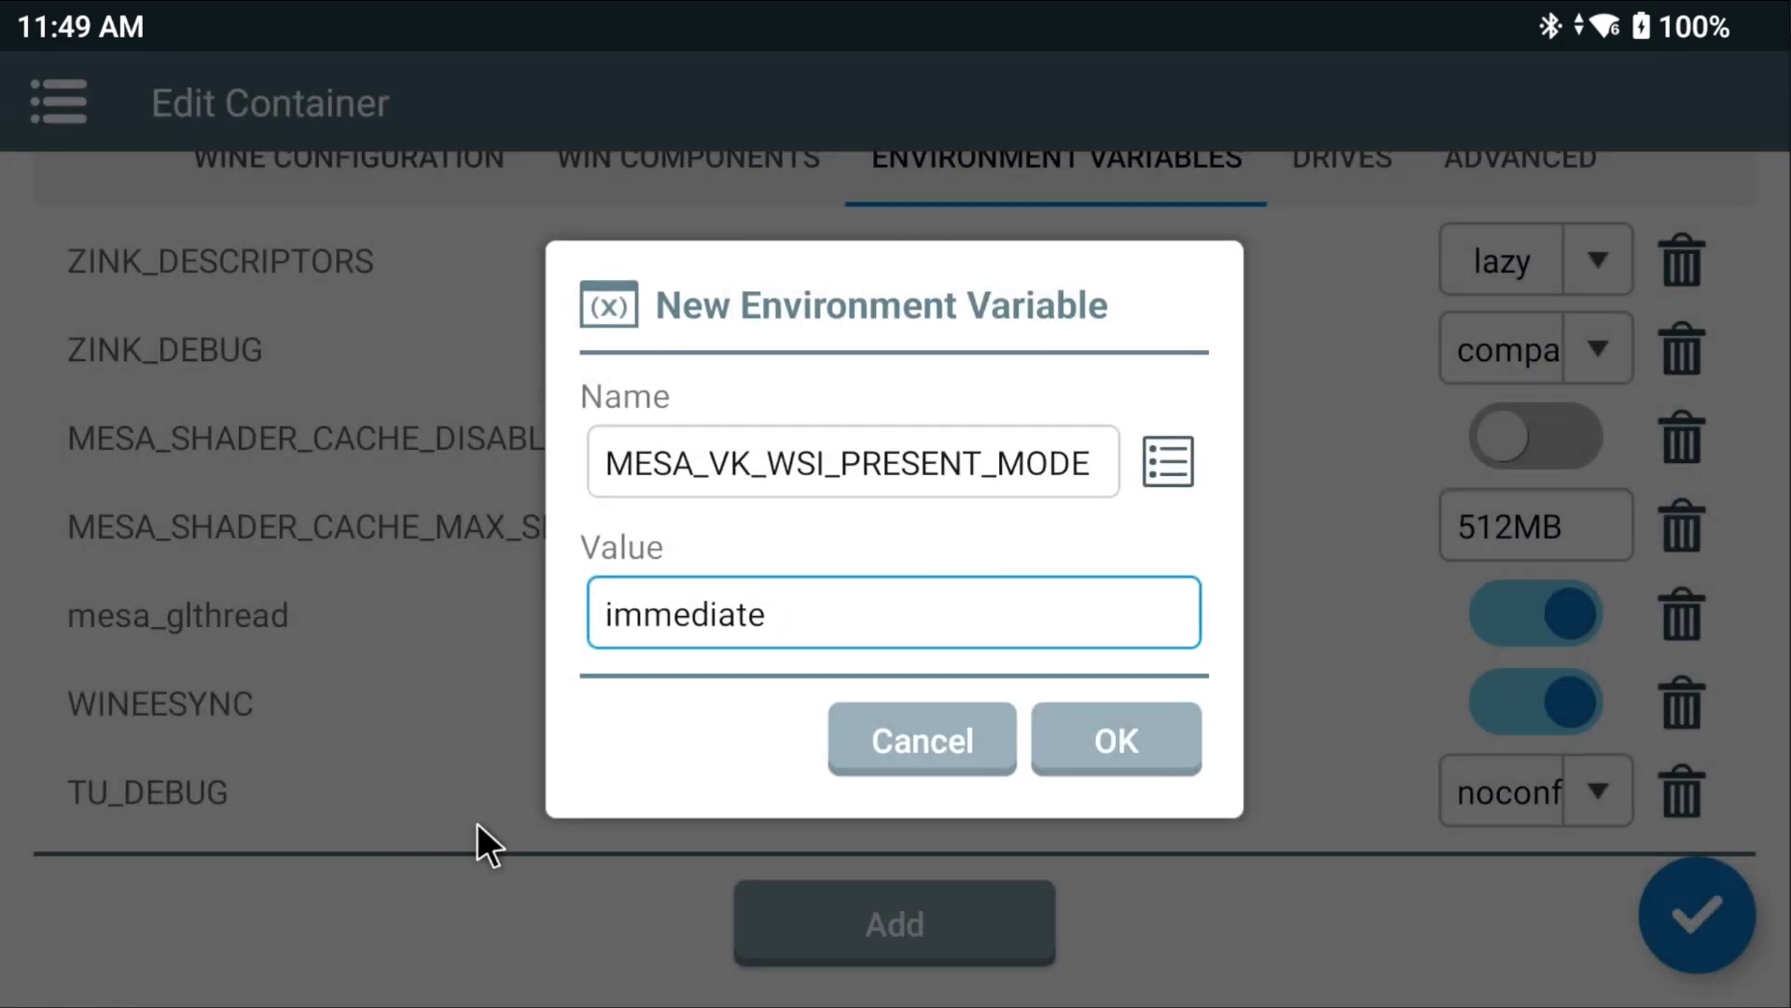
pyautogui.click(1114, 737)
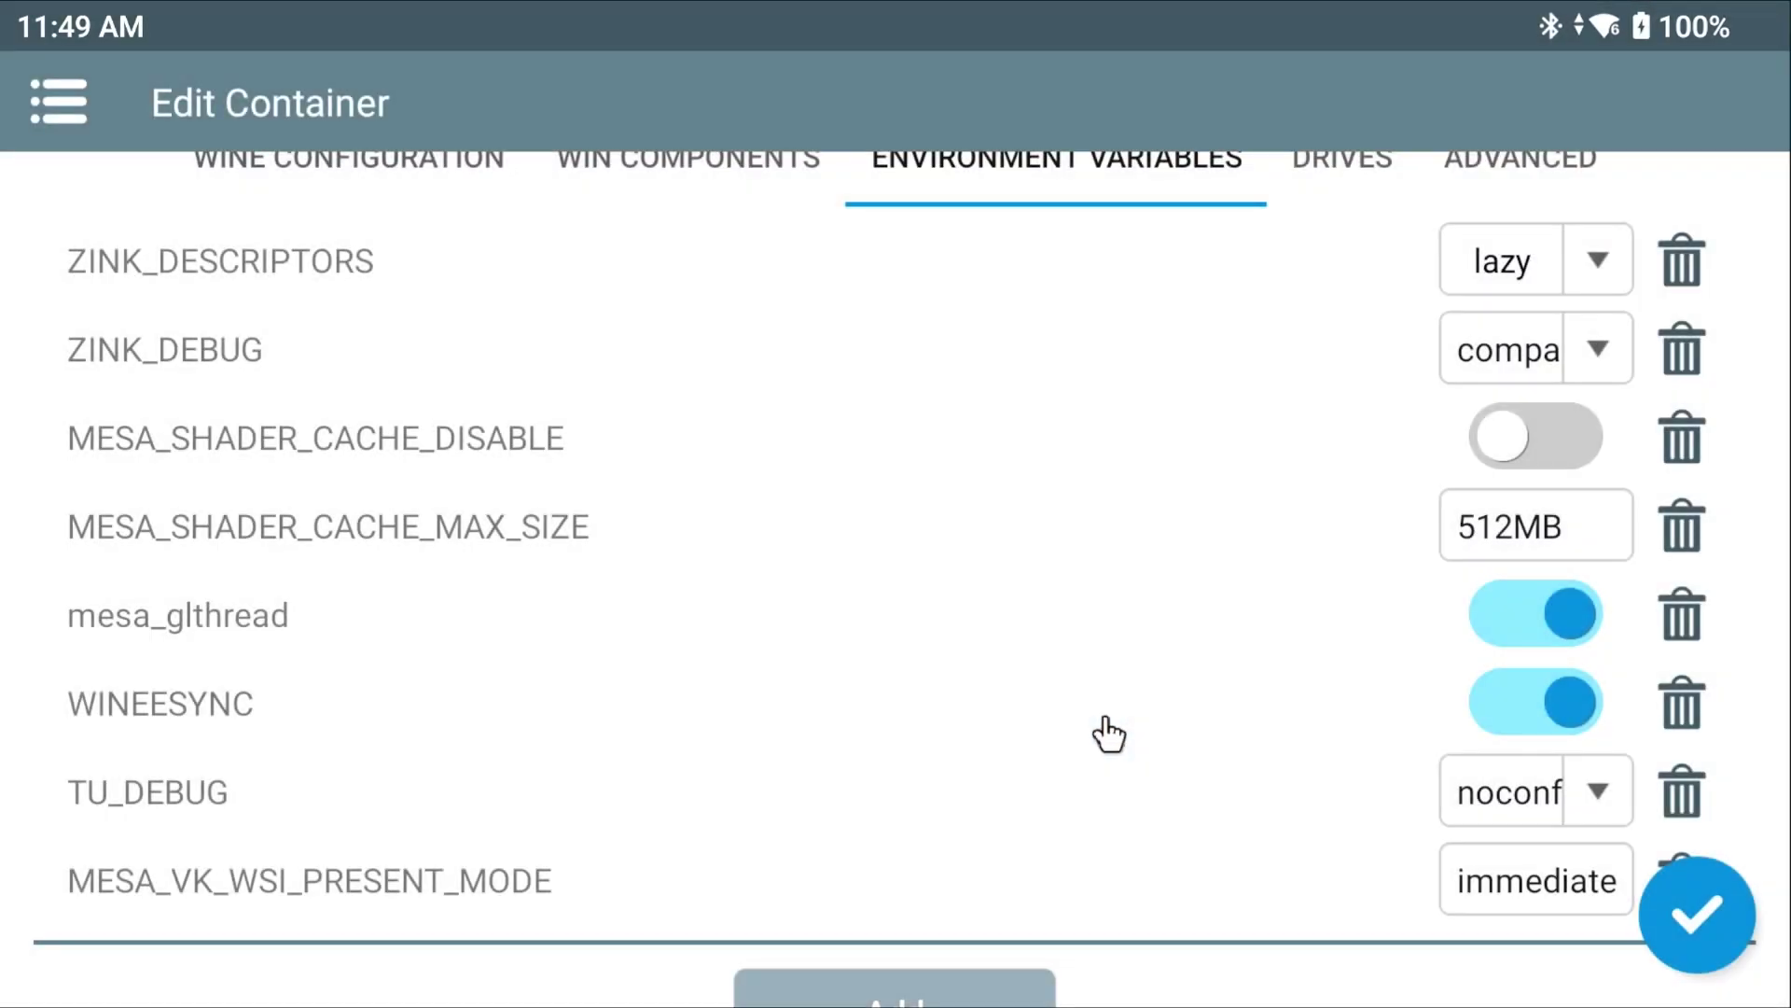
# Switch to the Vivaldi browser and copy the variable name MESA_VK_WSI_DEBUG from the Reddit comment.
pyautogui.scroll(-2, 1098, 825)
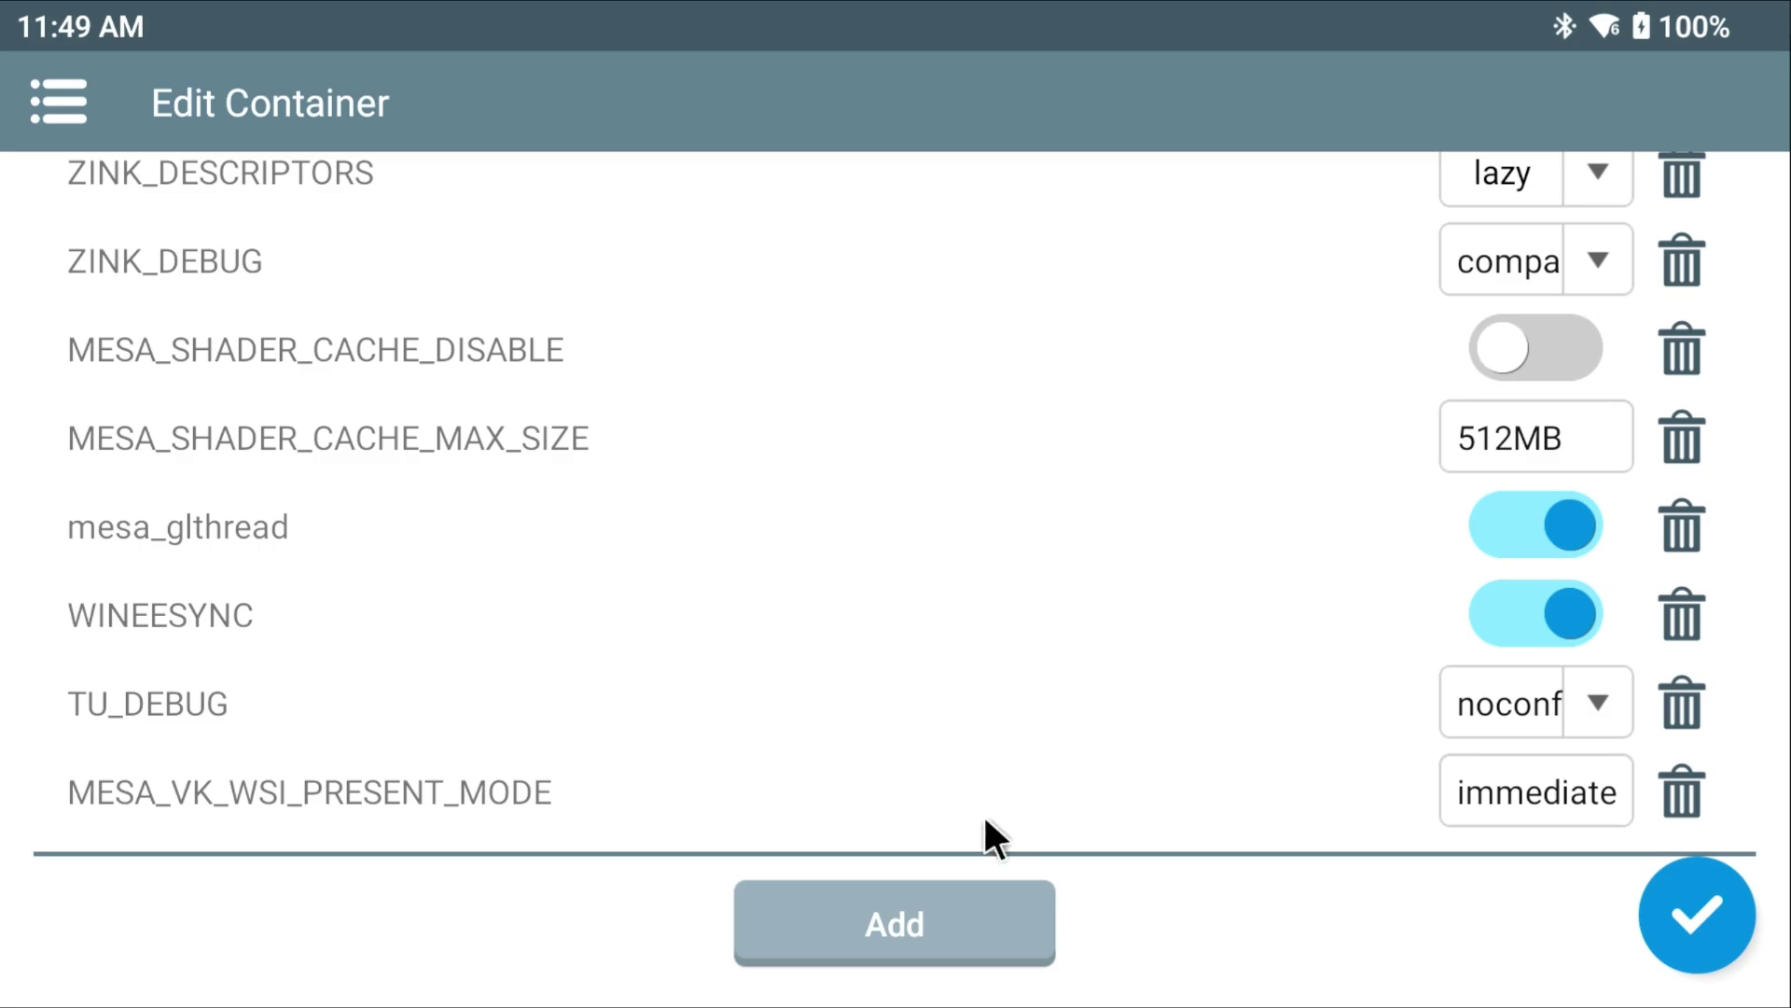
pyautogui.hotkey('alt', 'Tab')
pyautogui.click(207, 530)
pyautogui.moveTo(168, 608); pyautogui.dragTo(420, 608)
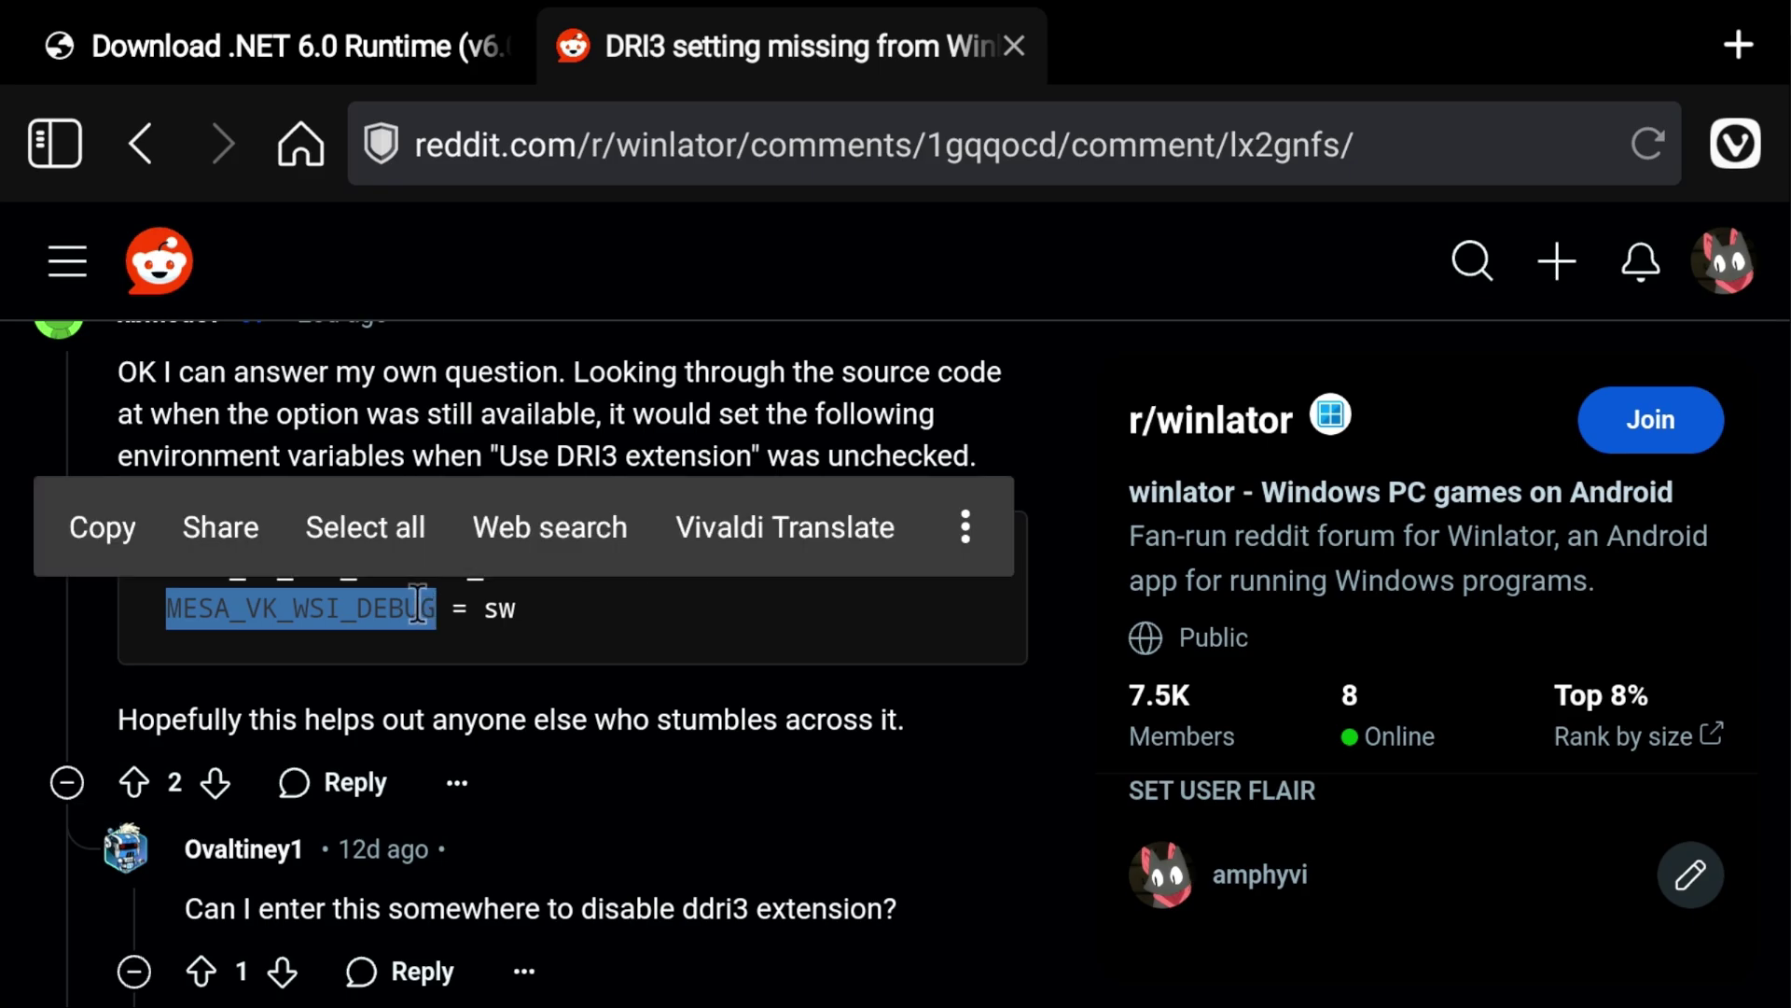
pyautogui.click(103, 530)
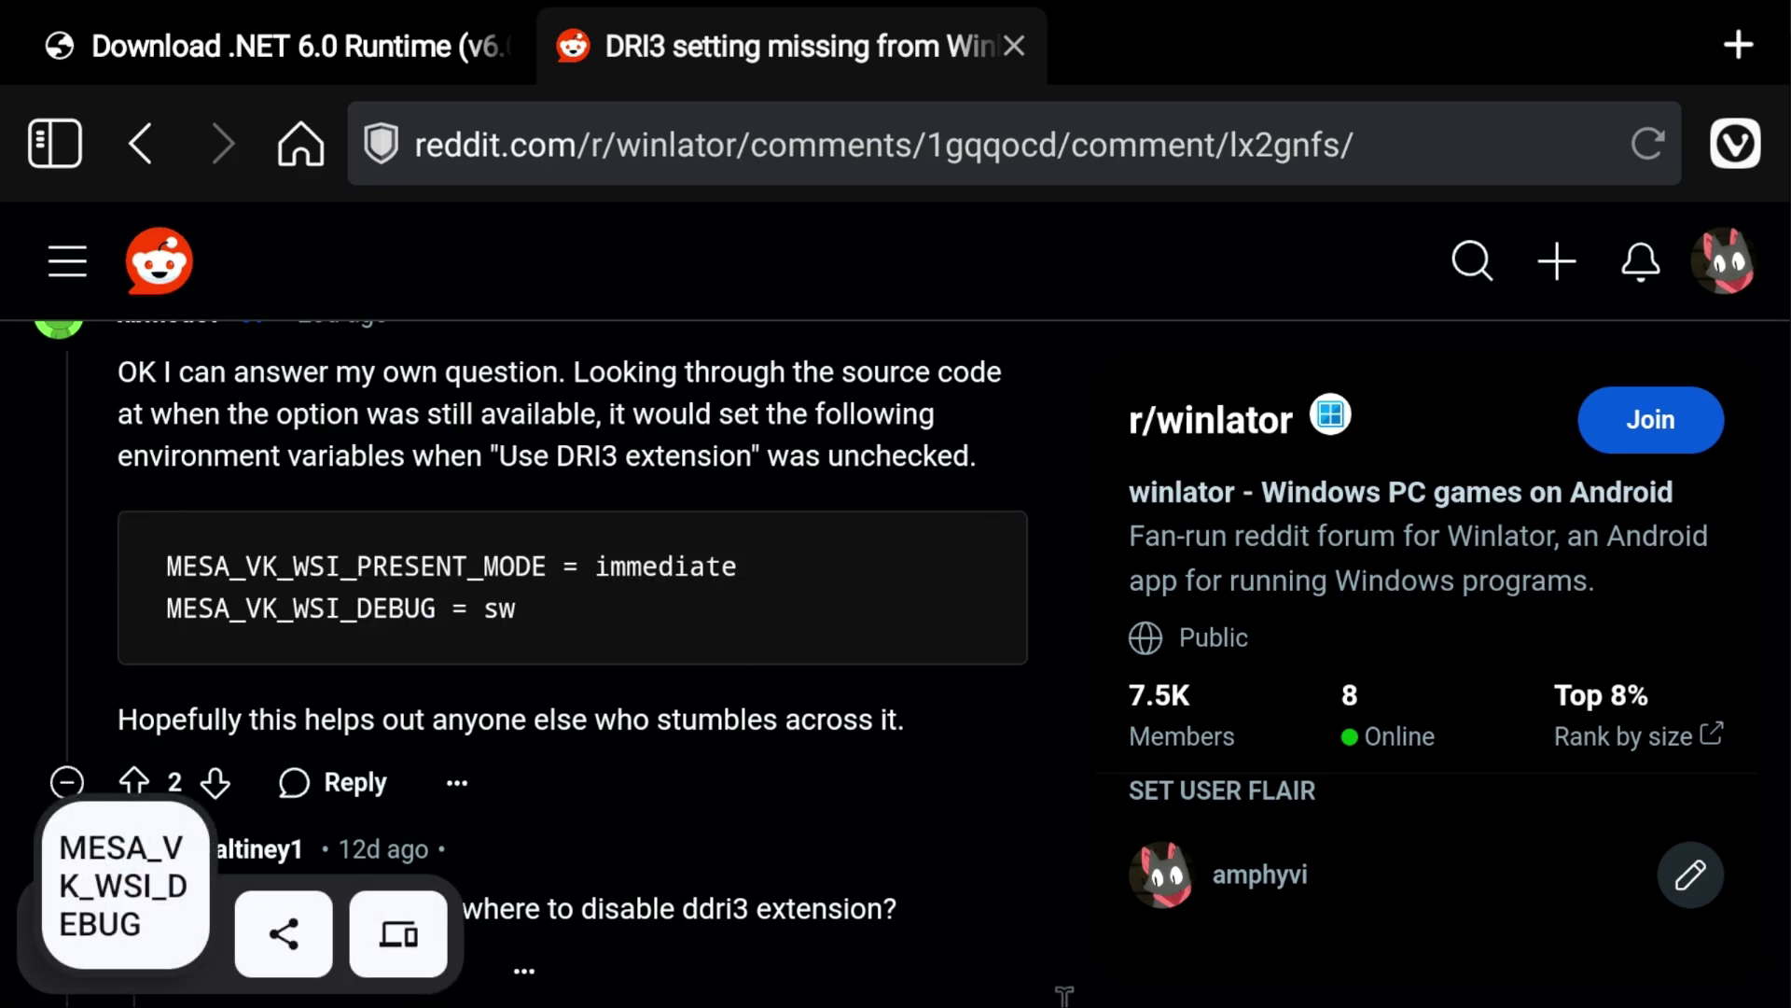
# Return to Winlator and start another new environment variable named MESA_VK_WSI_DEBUG.
pyautogui.moveTo(1064, 1003); pyautogui.dragTo(769, 704)
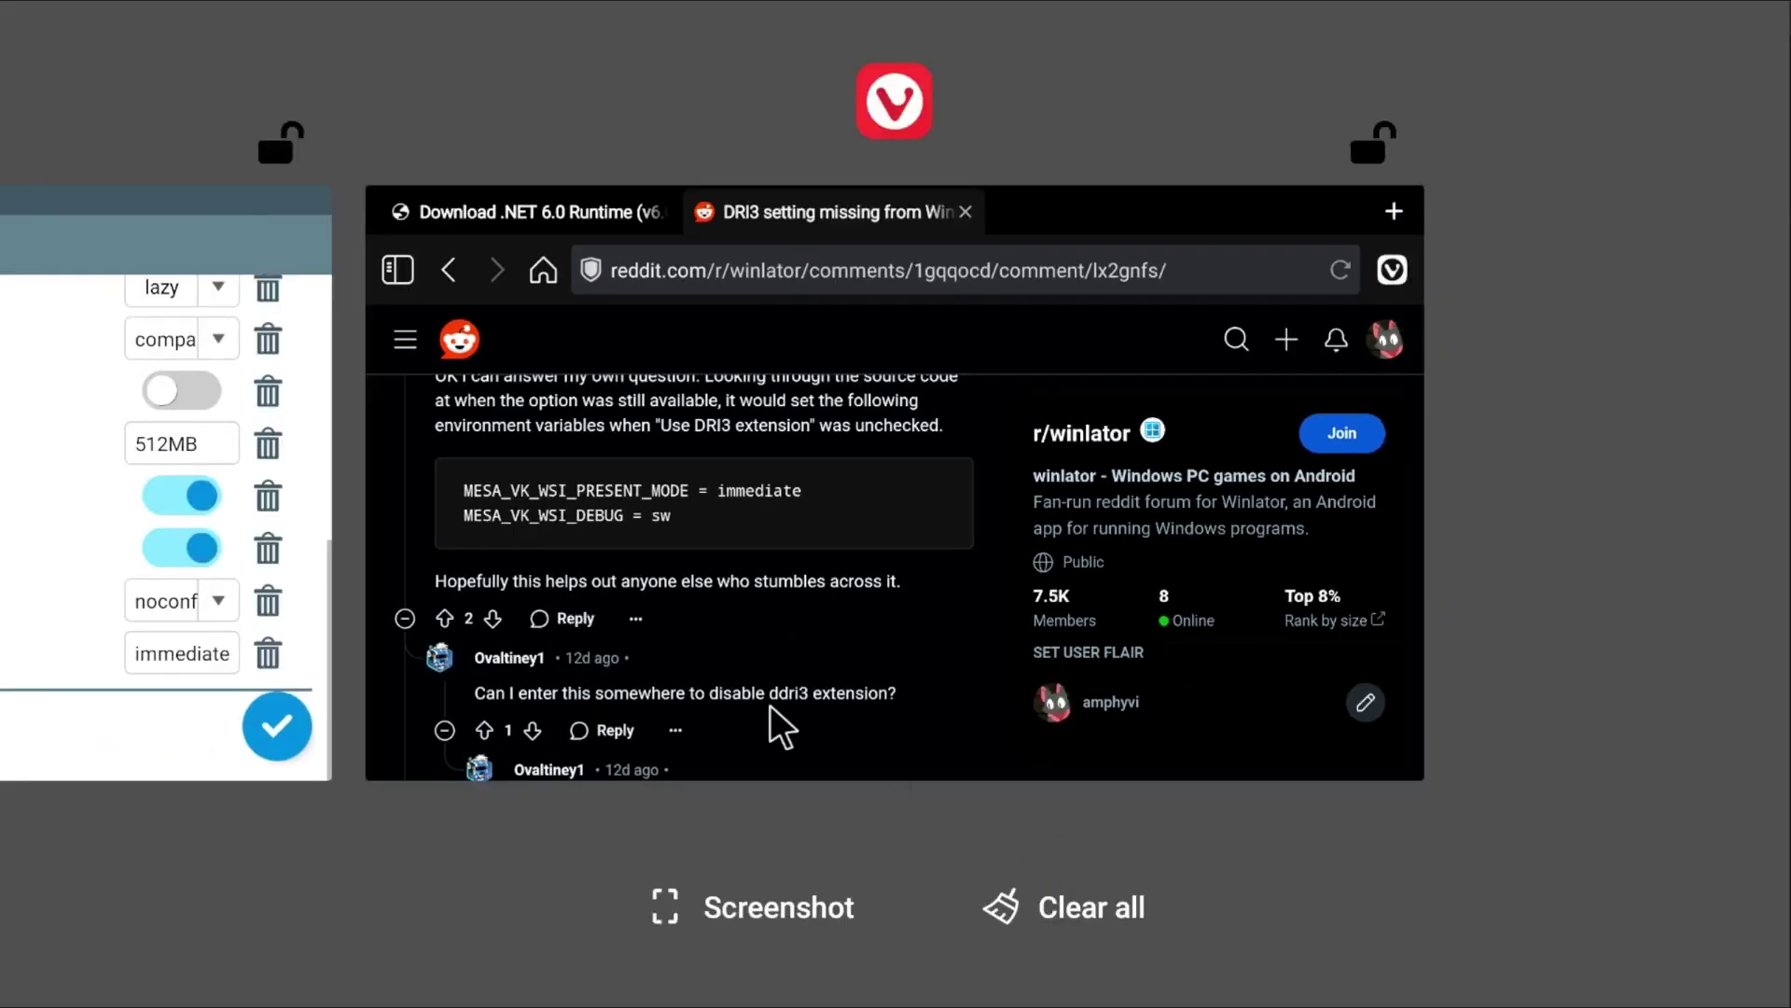
pyautogui.click(56, 637)
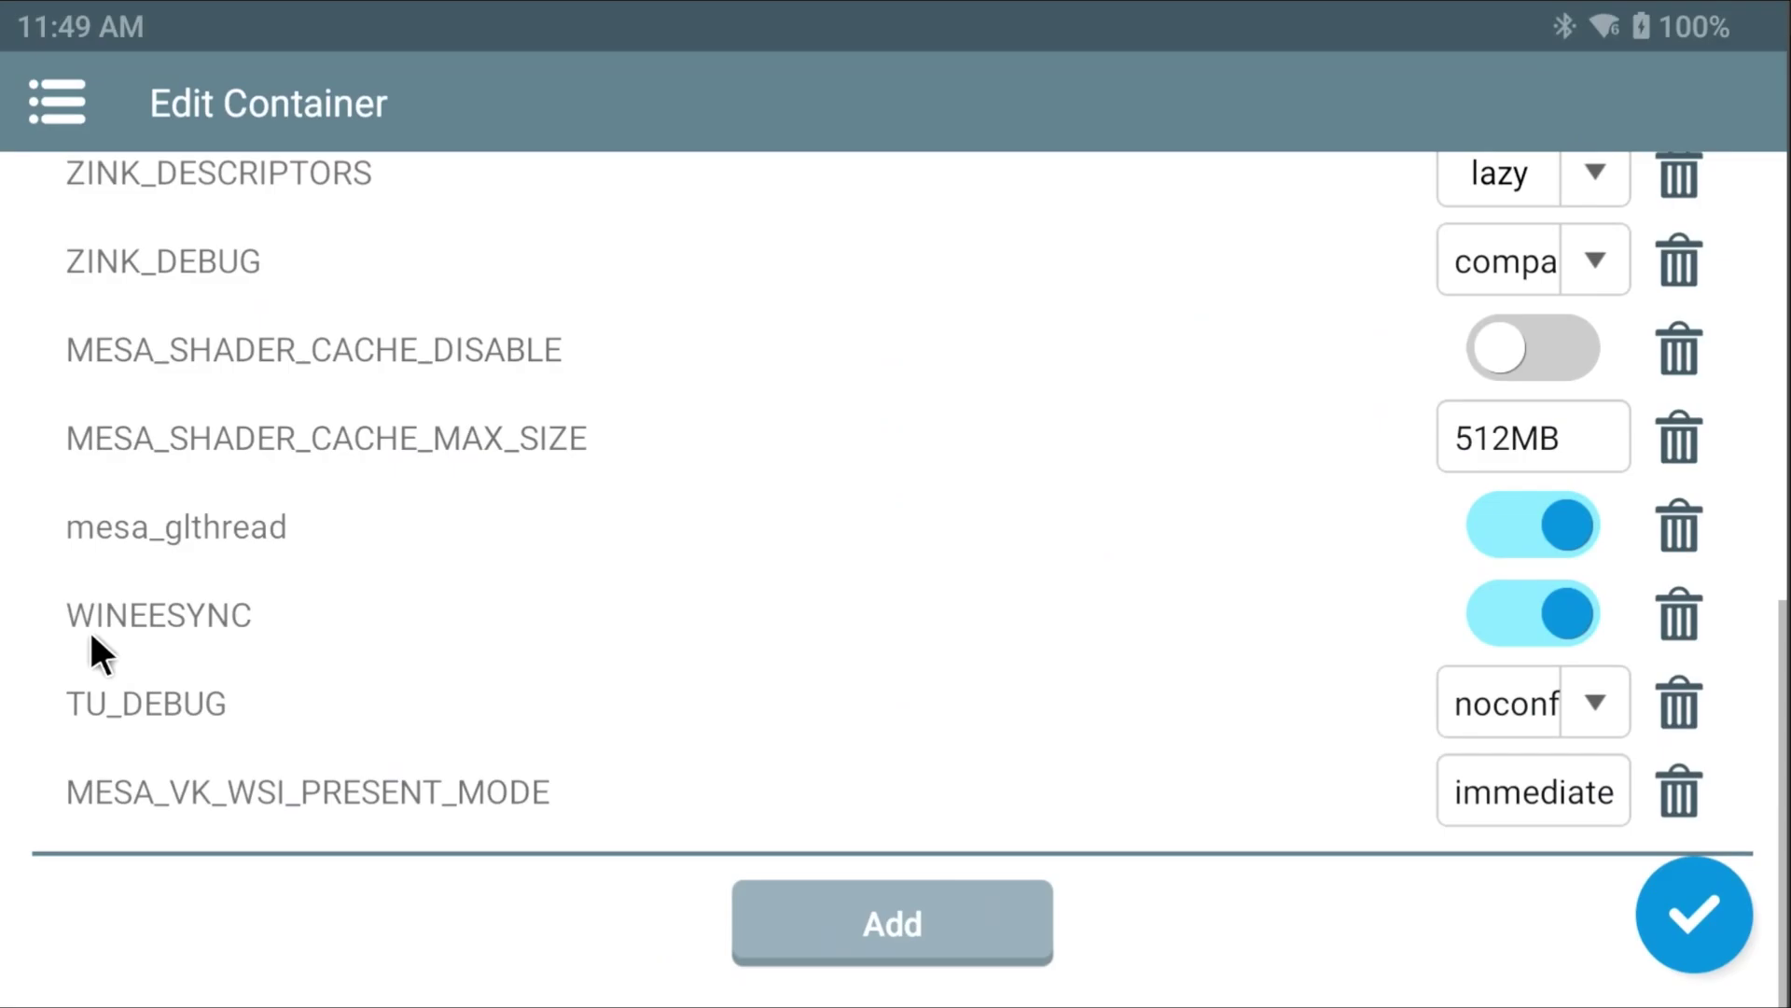
pyautogui.click(909, 910)
pyautogui.click(852, 475)
pyautogui.click(1217, 364)
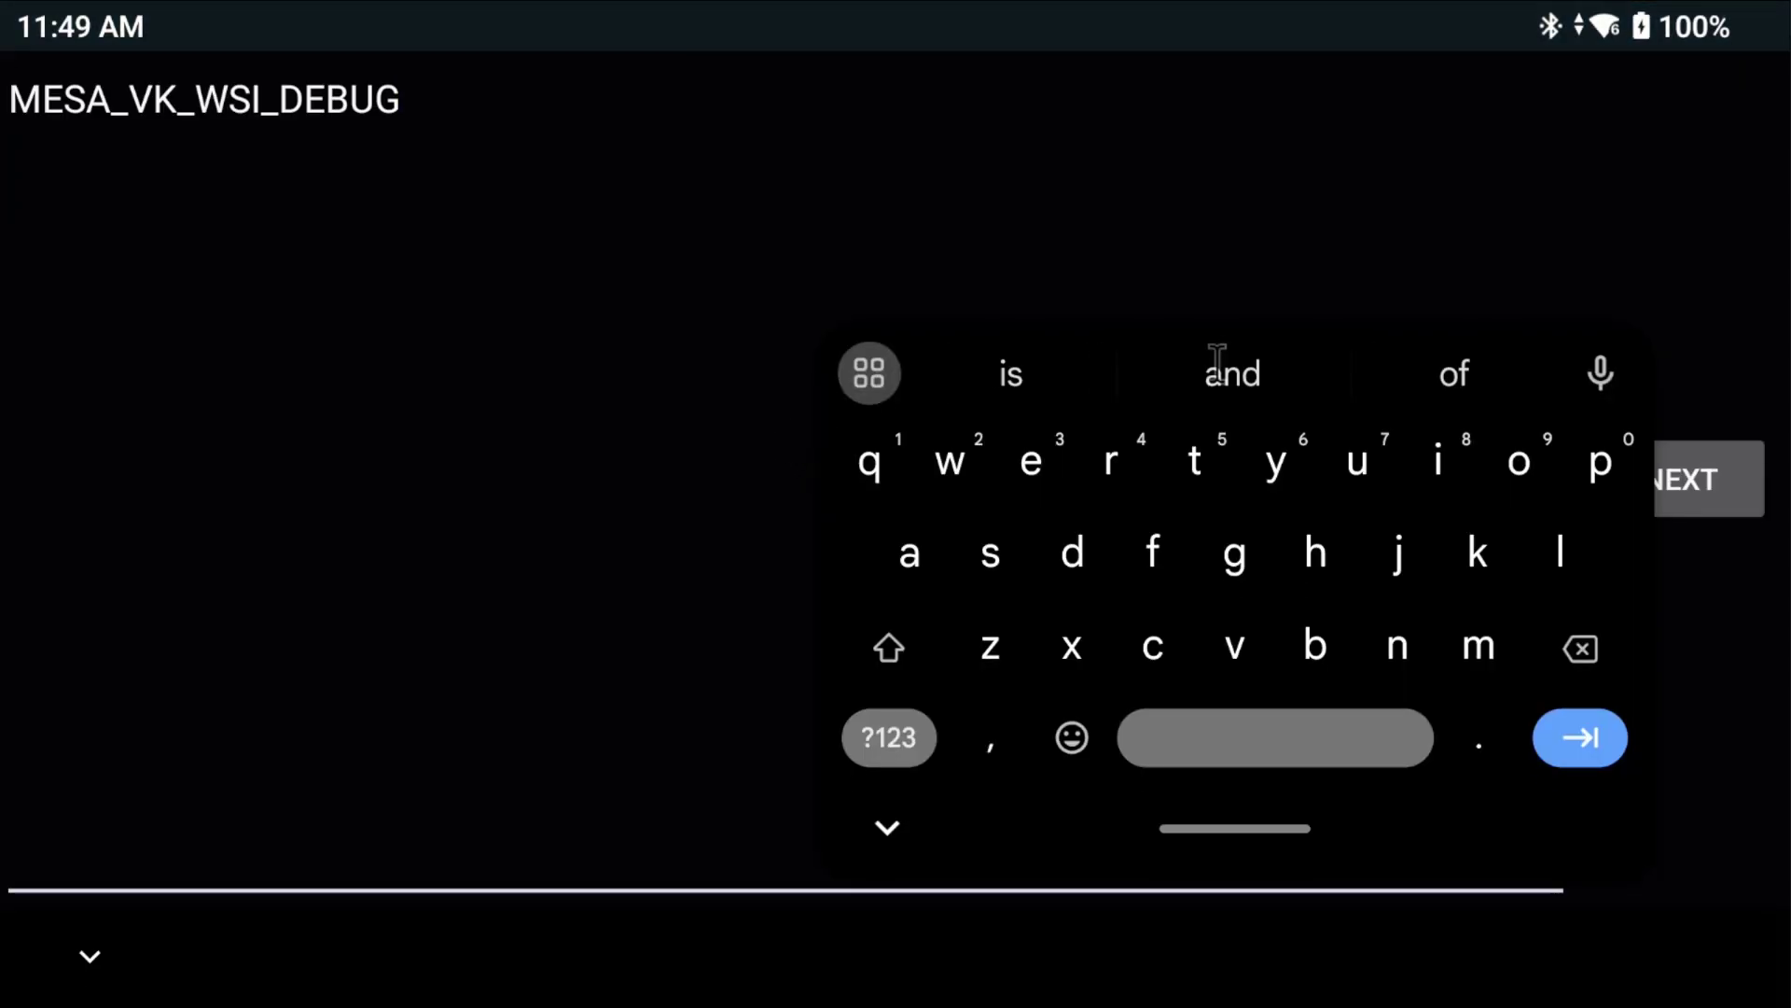
pyautogui.click(92, 949)
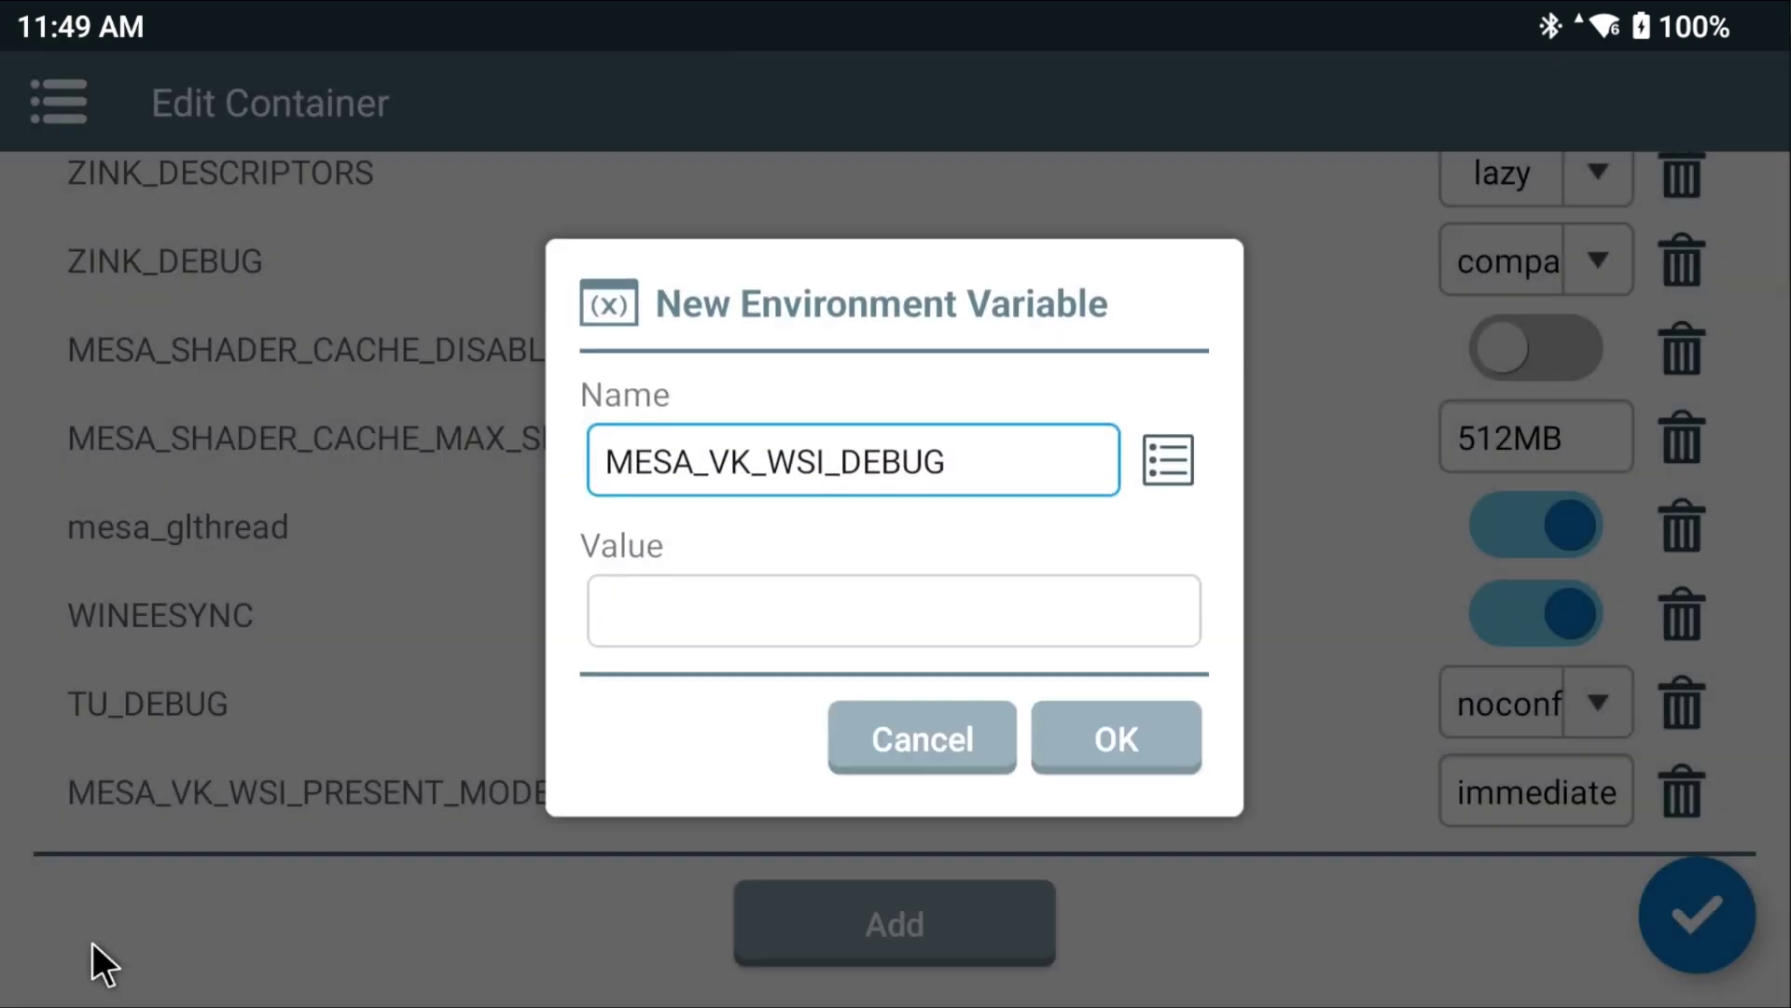
# Set the MESA_VK_WSI_DEBUG variable's value to sw, add it, and save the container's settings.
pyautogui.click(743, 597)
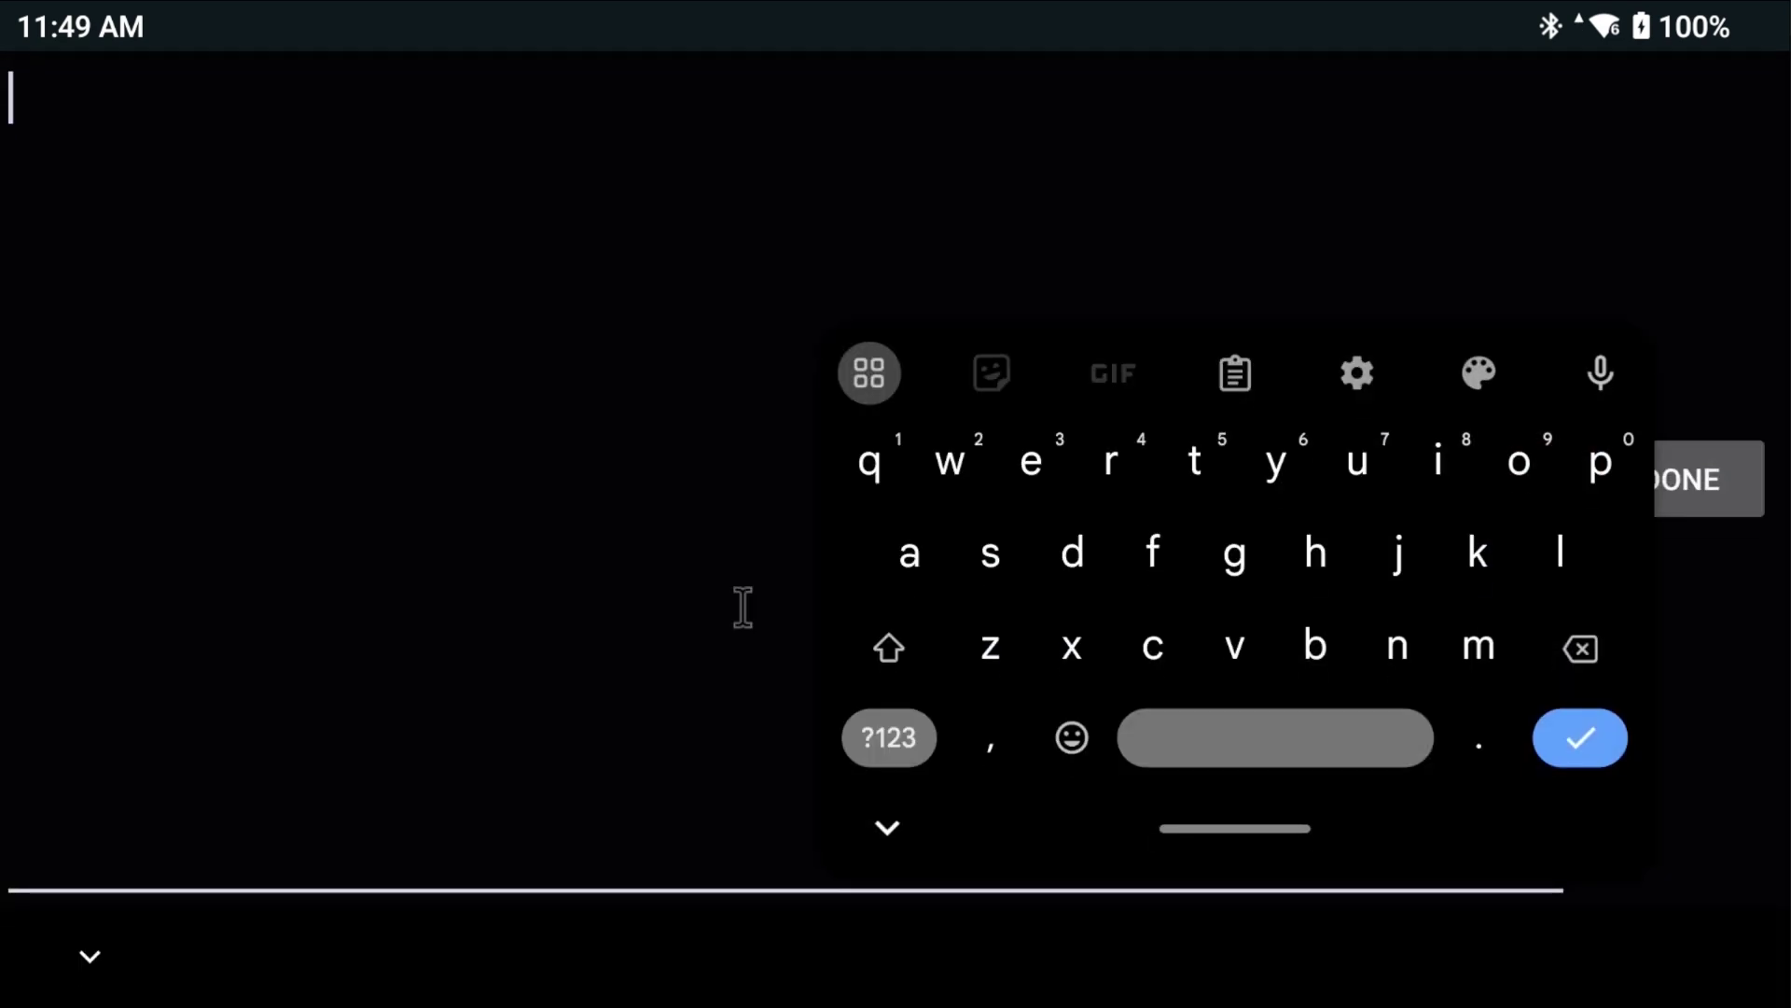
pyautogui.write('sw')
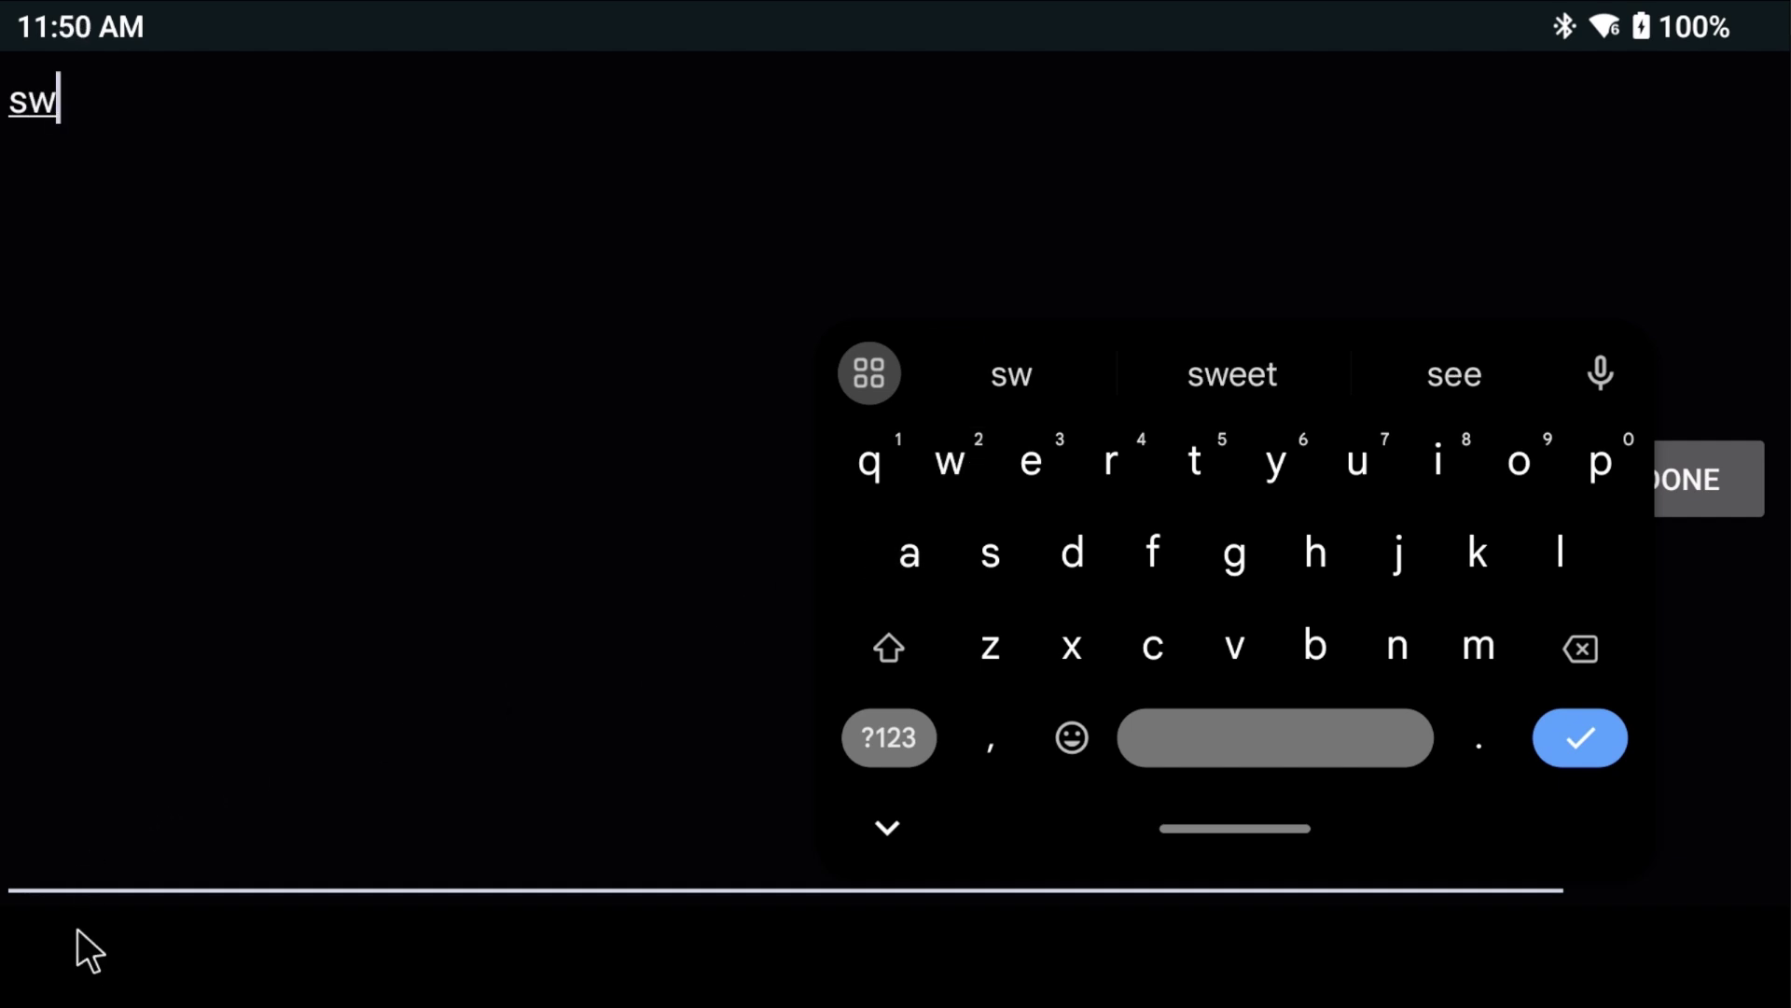
pyautogui.click(81, 938)
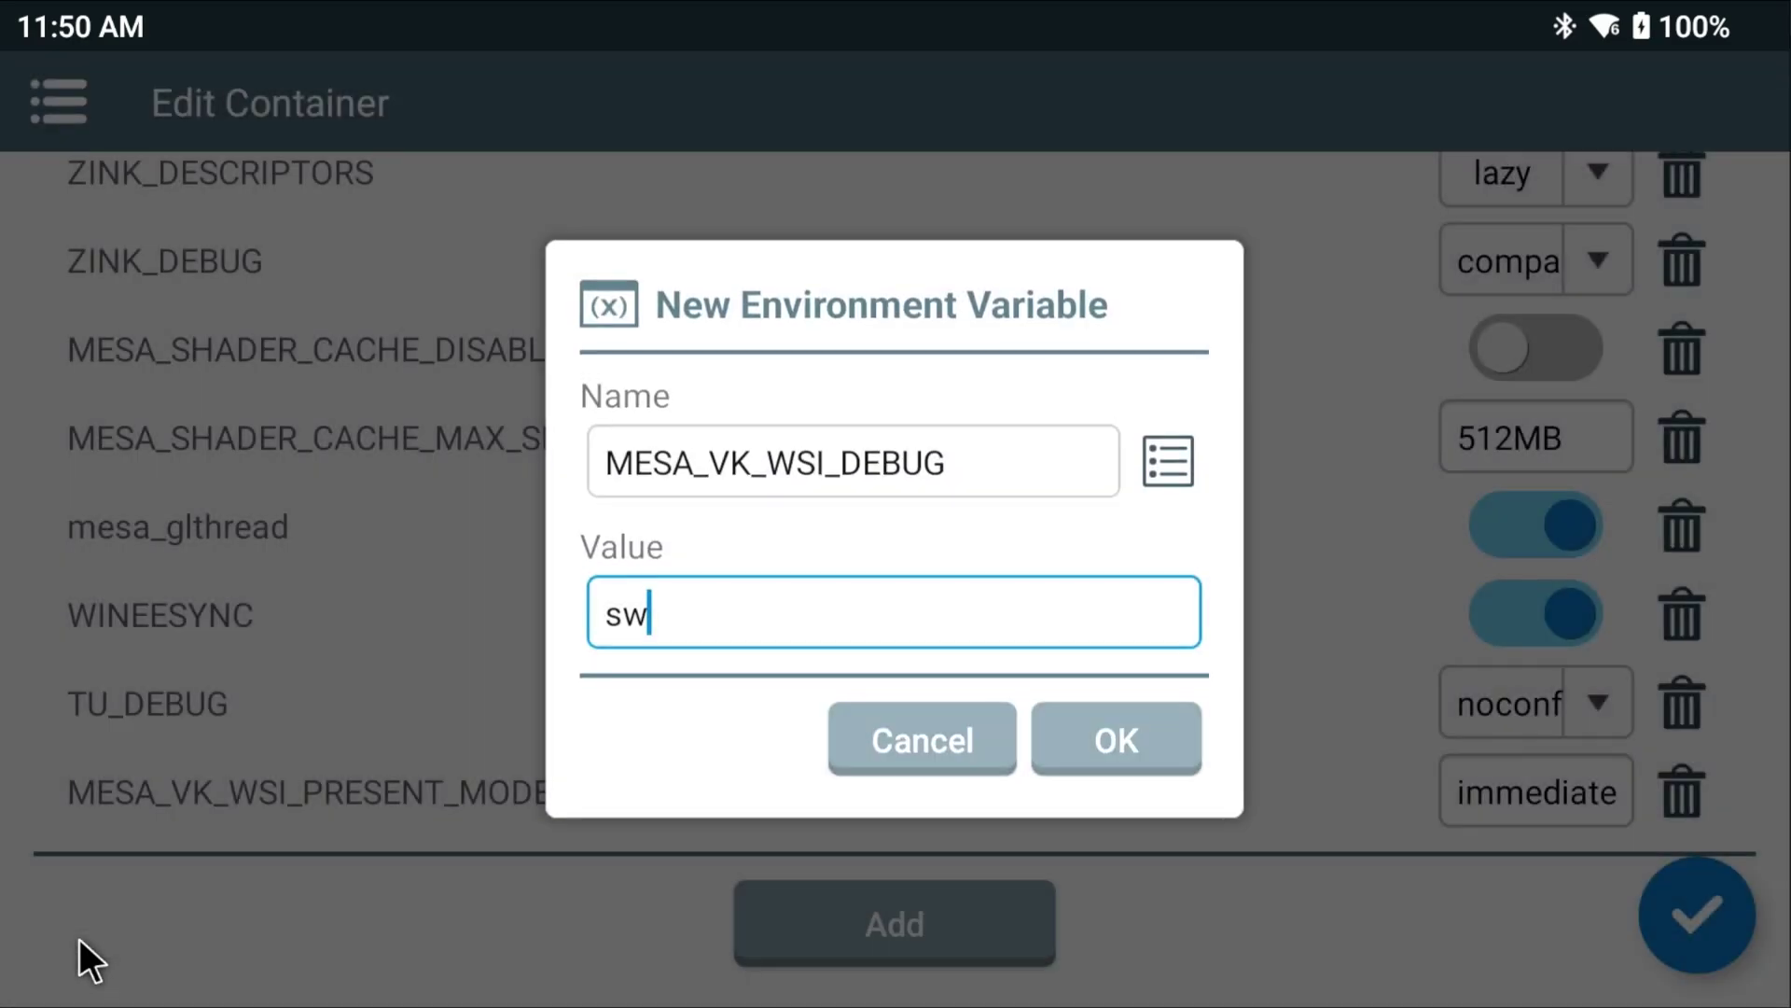
pyautogui.click(1066, 739)
pyautogui.scroll(-2, 961, 808)
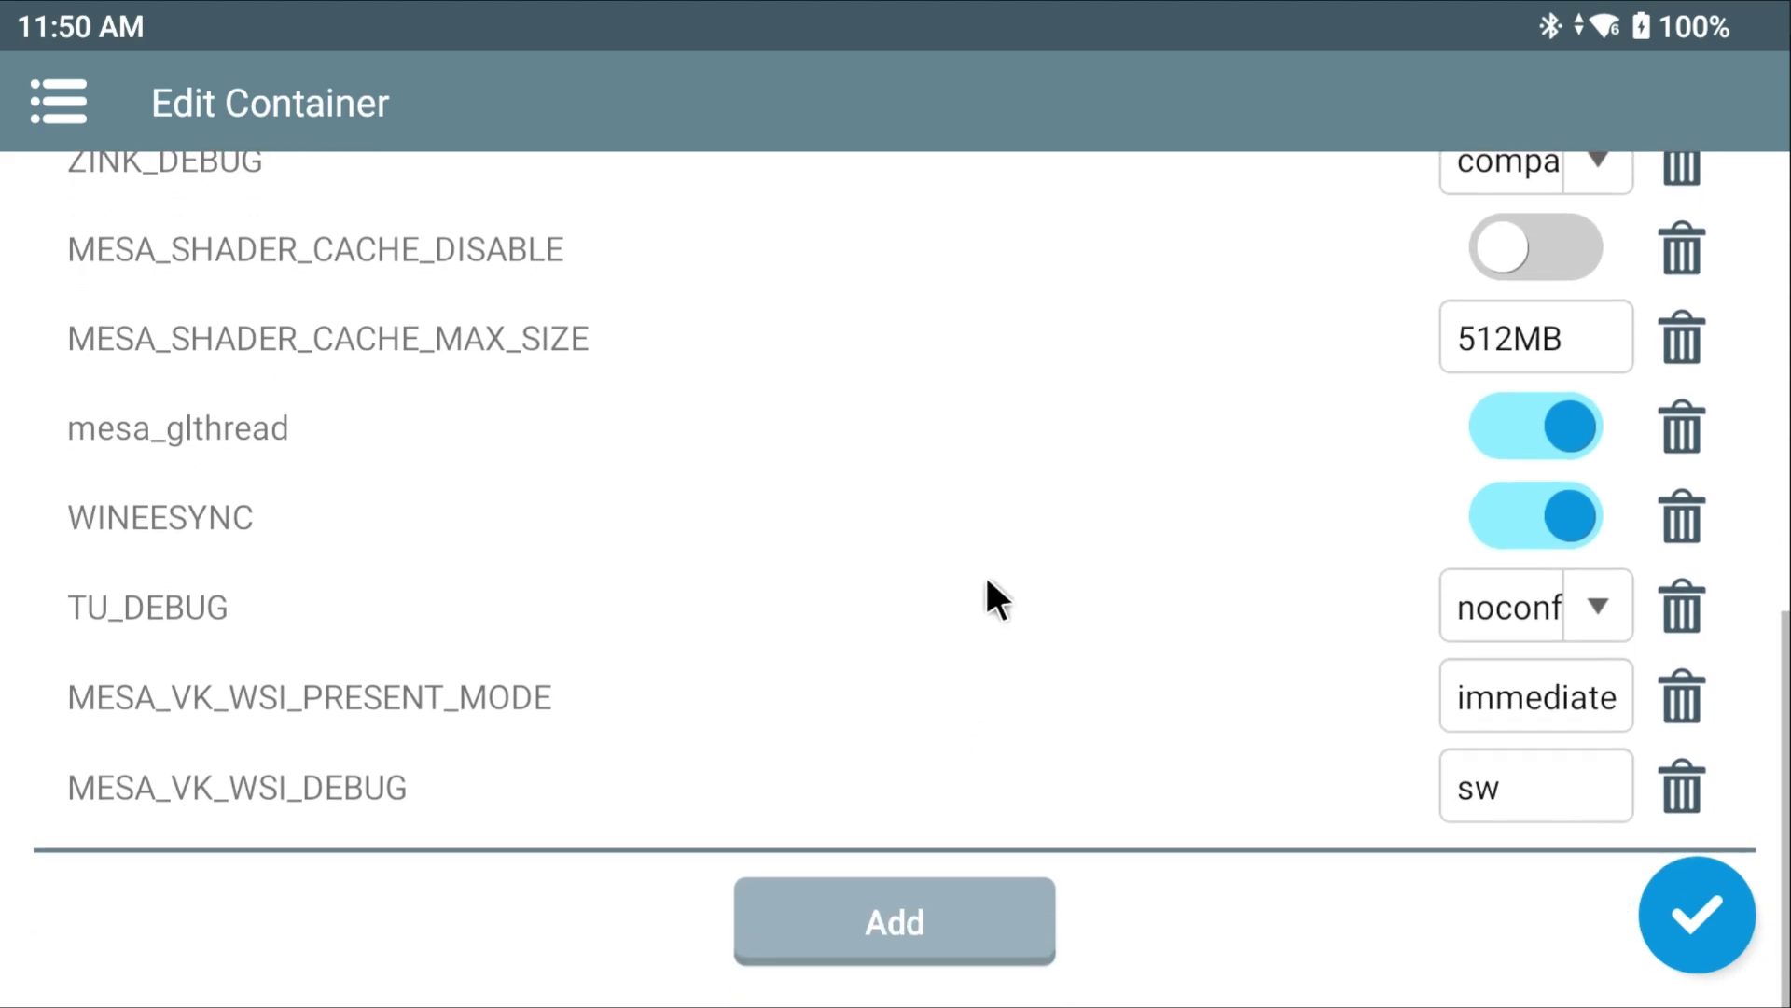
pyautogui.click(1706, 924)
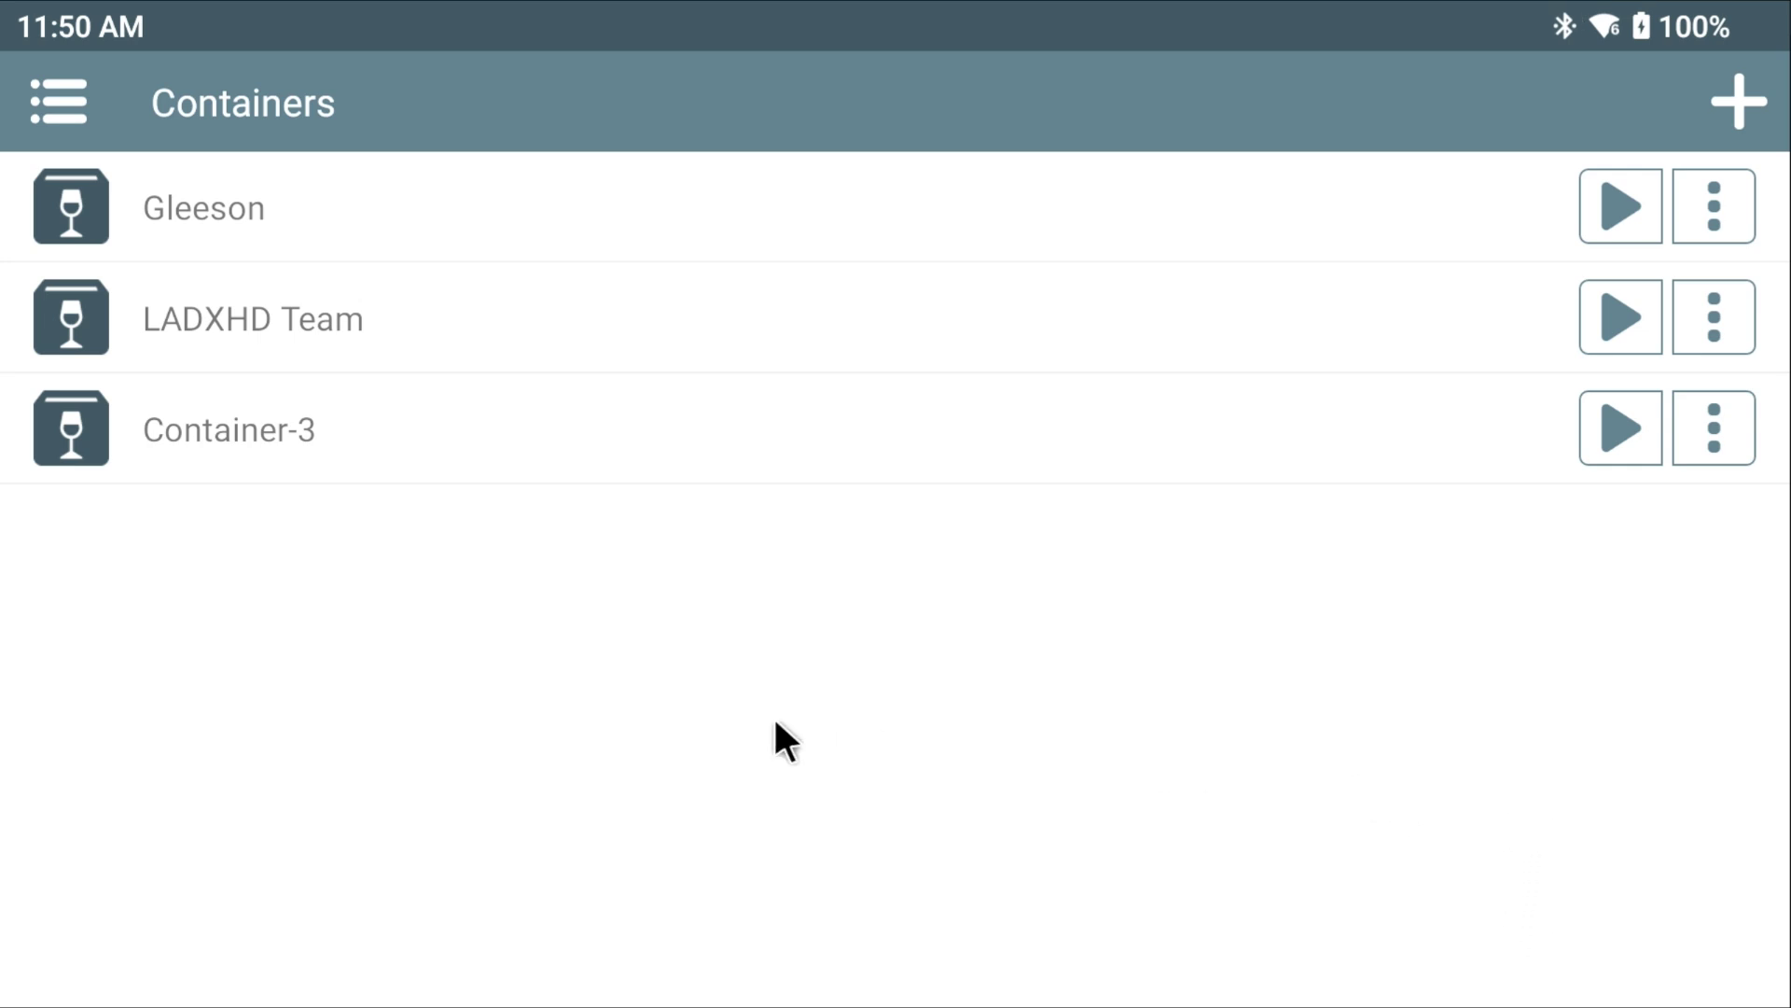
# Start Container-3 and install the .NET Runtime from dotnet-runtime-6.0.5-win-x64.exe on drive D:, closing the installer when done.
pyautogui.click(1624, 427)
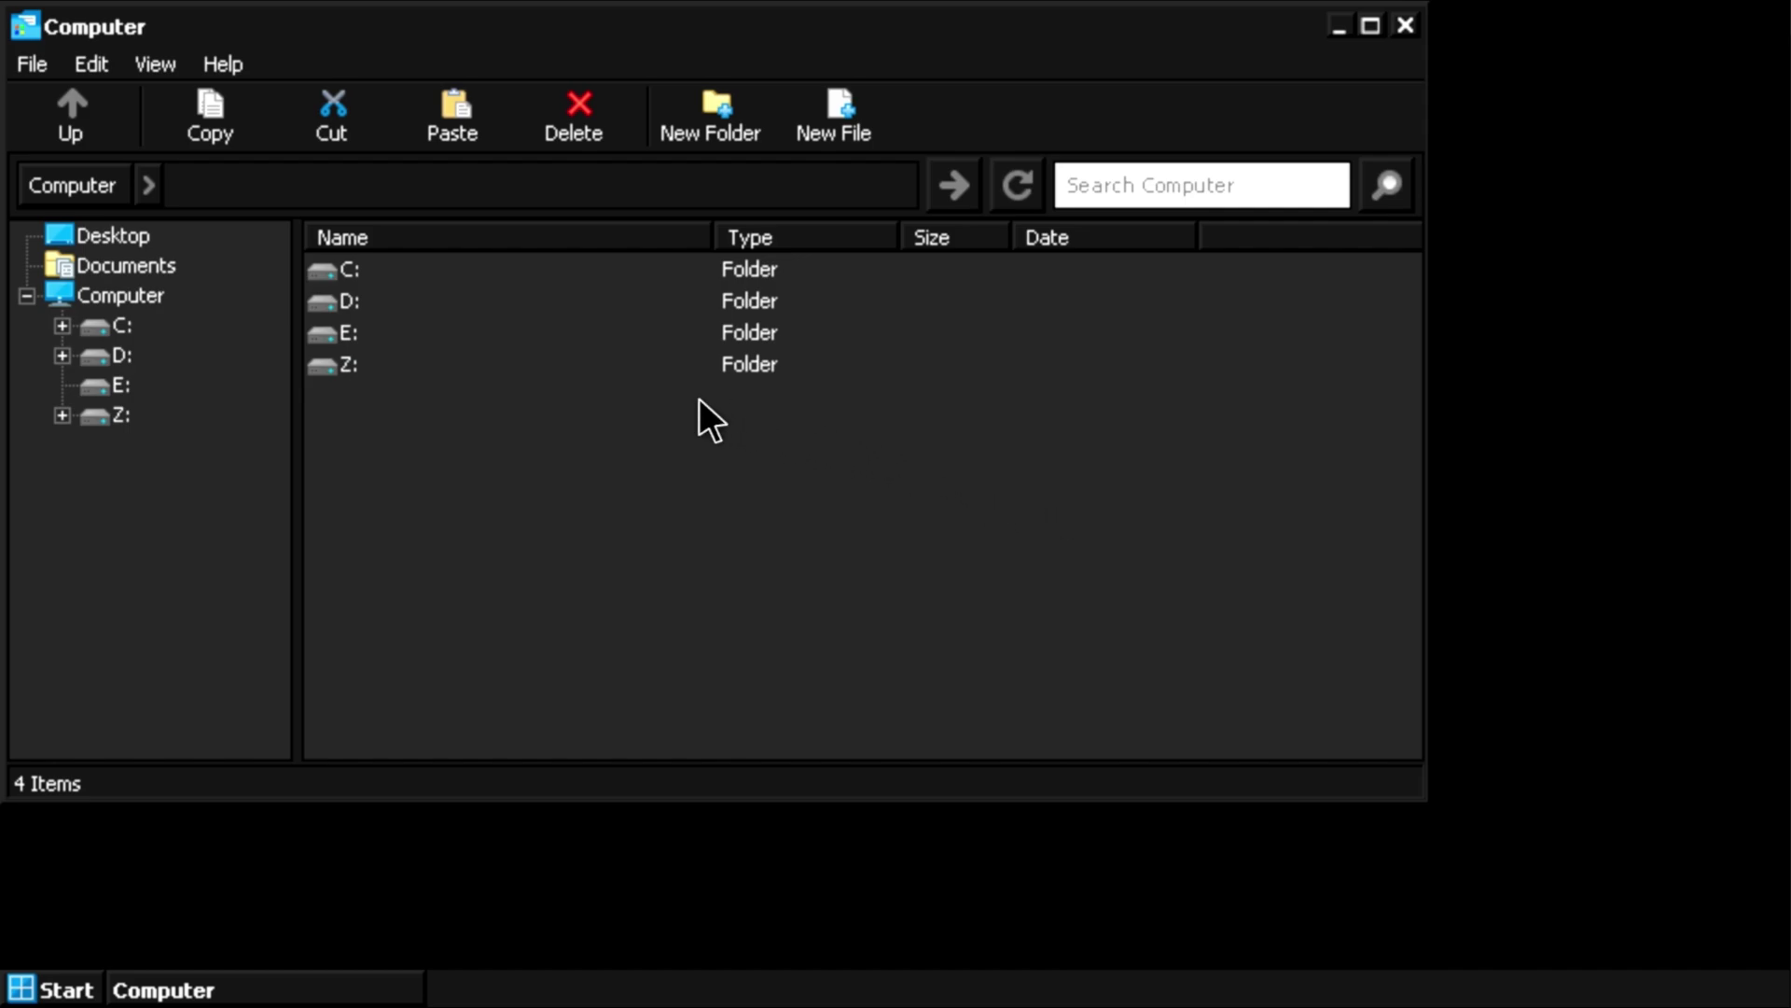
pyautogui.doubleClick(349, 299)
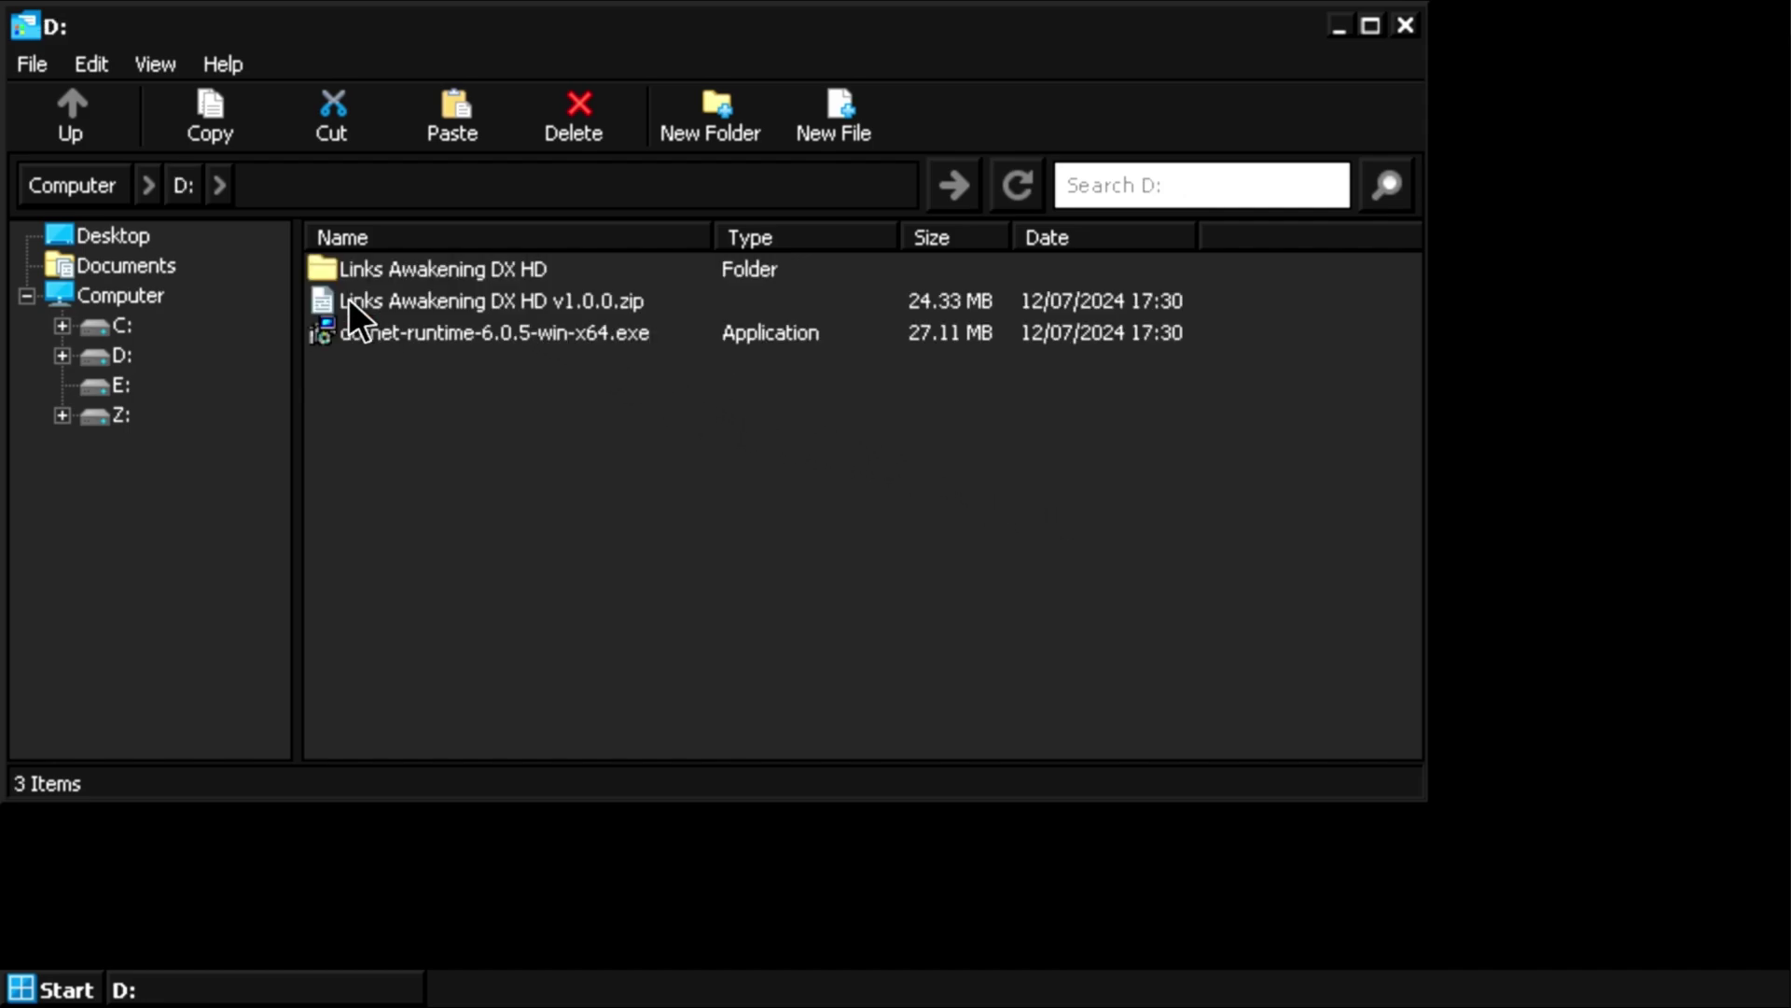
pyautogui.click(459, 331)
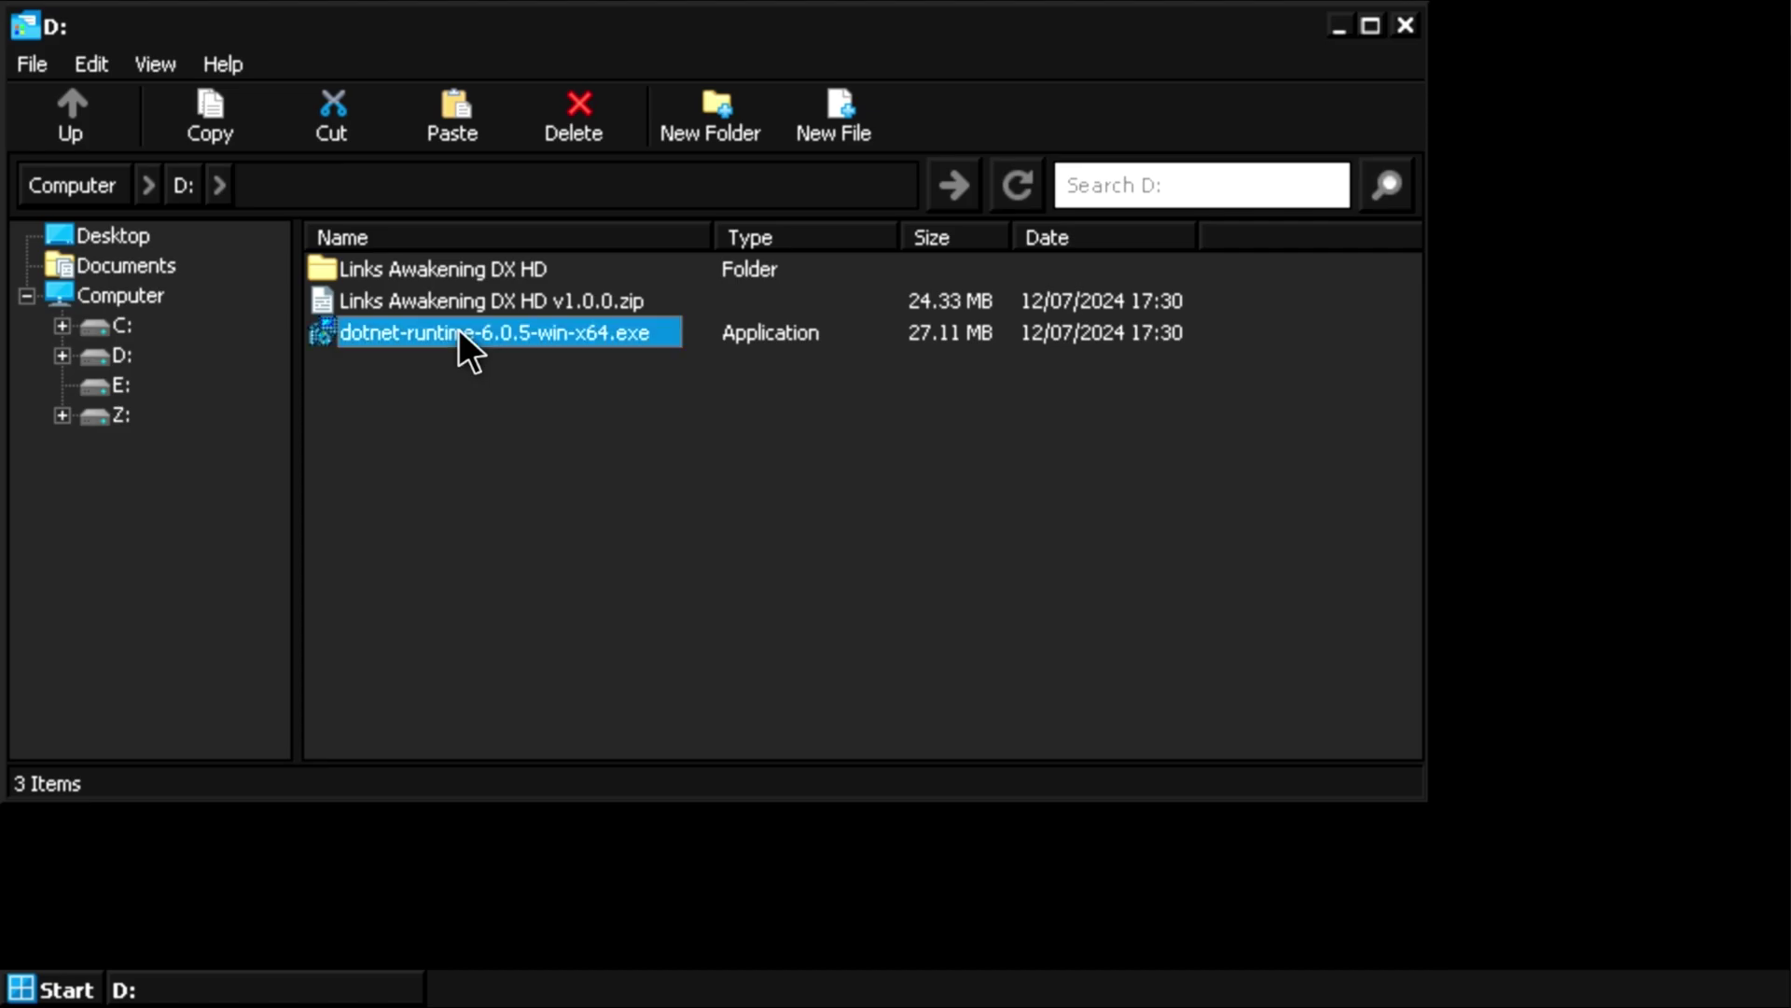
pyautogui.press('Return')
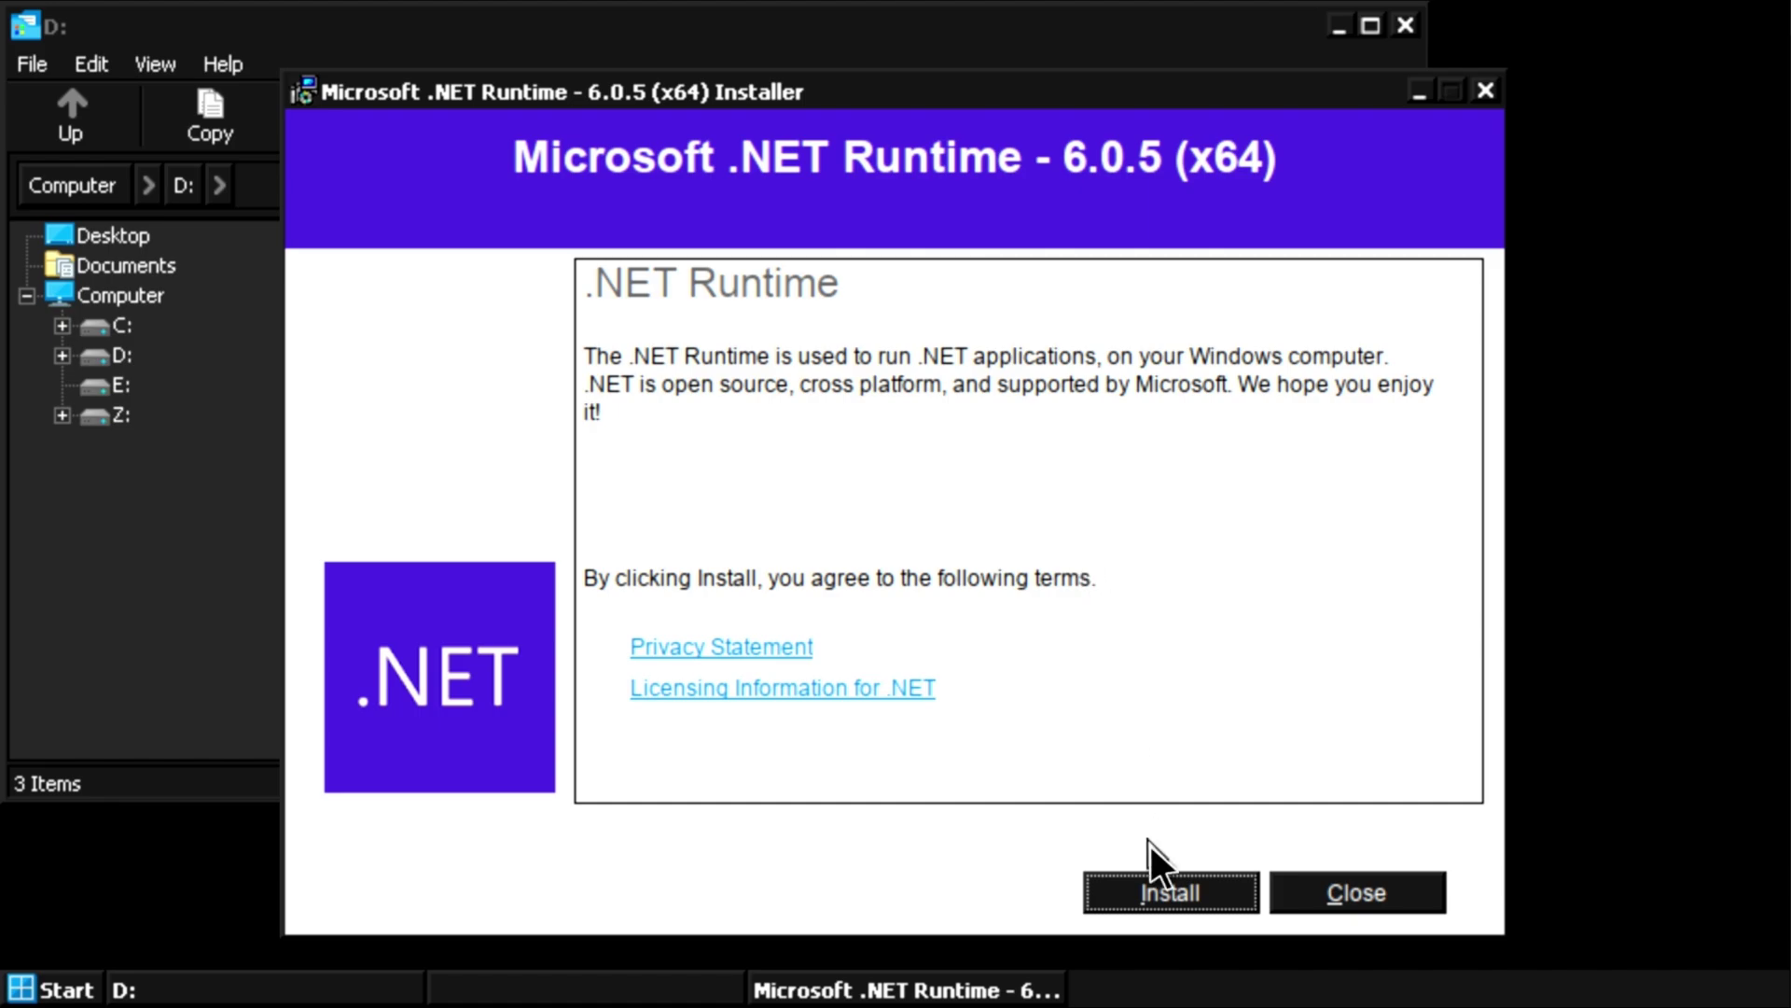
pyautogui.click(1168, 894)
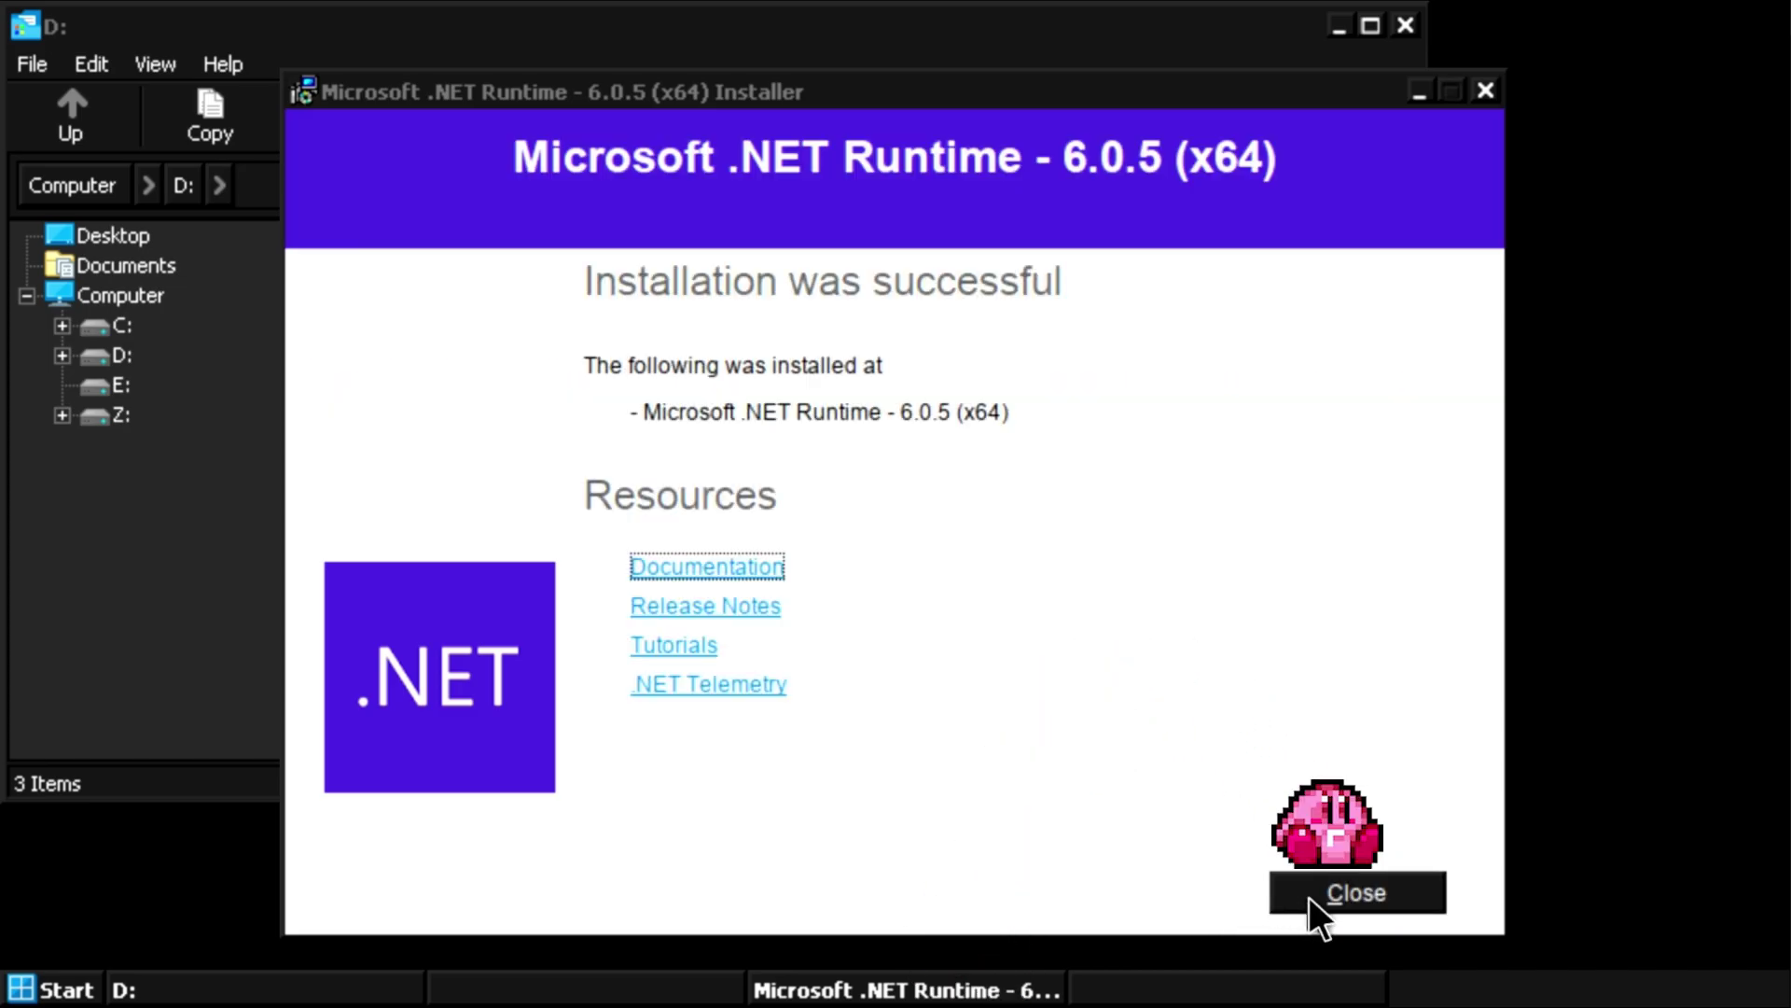
pyautogui.click(1318, 897)
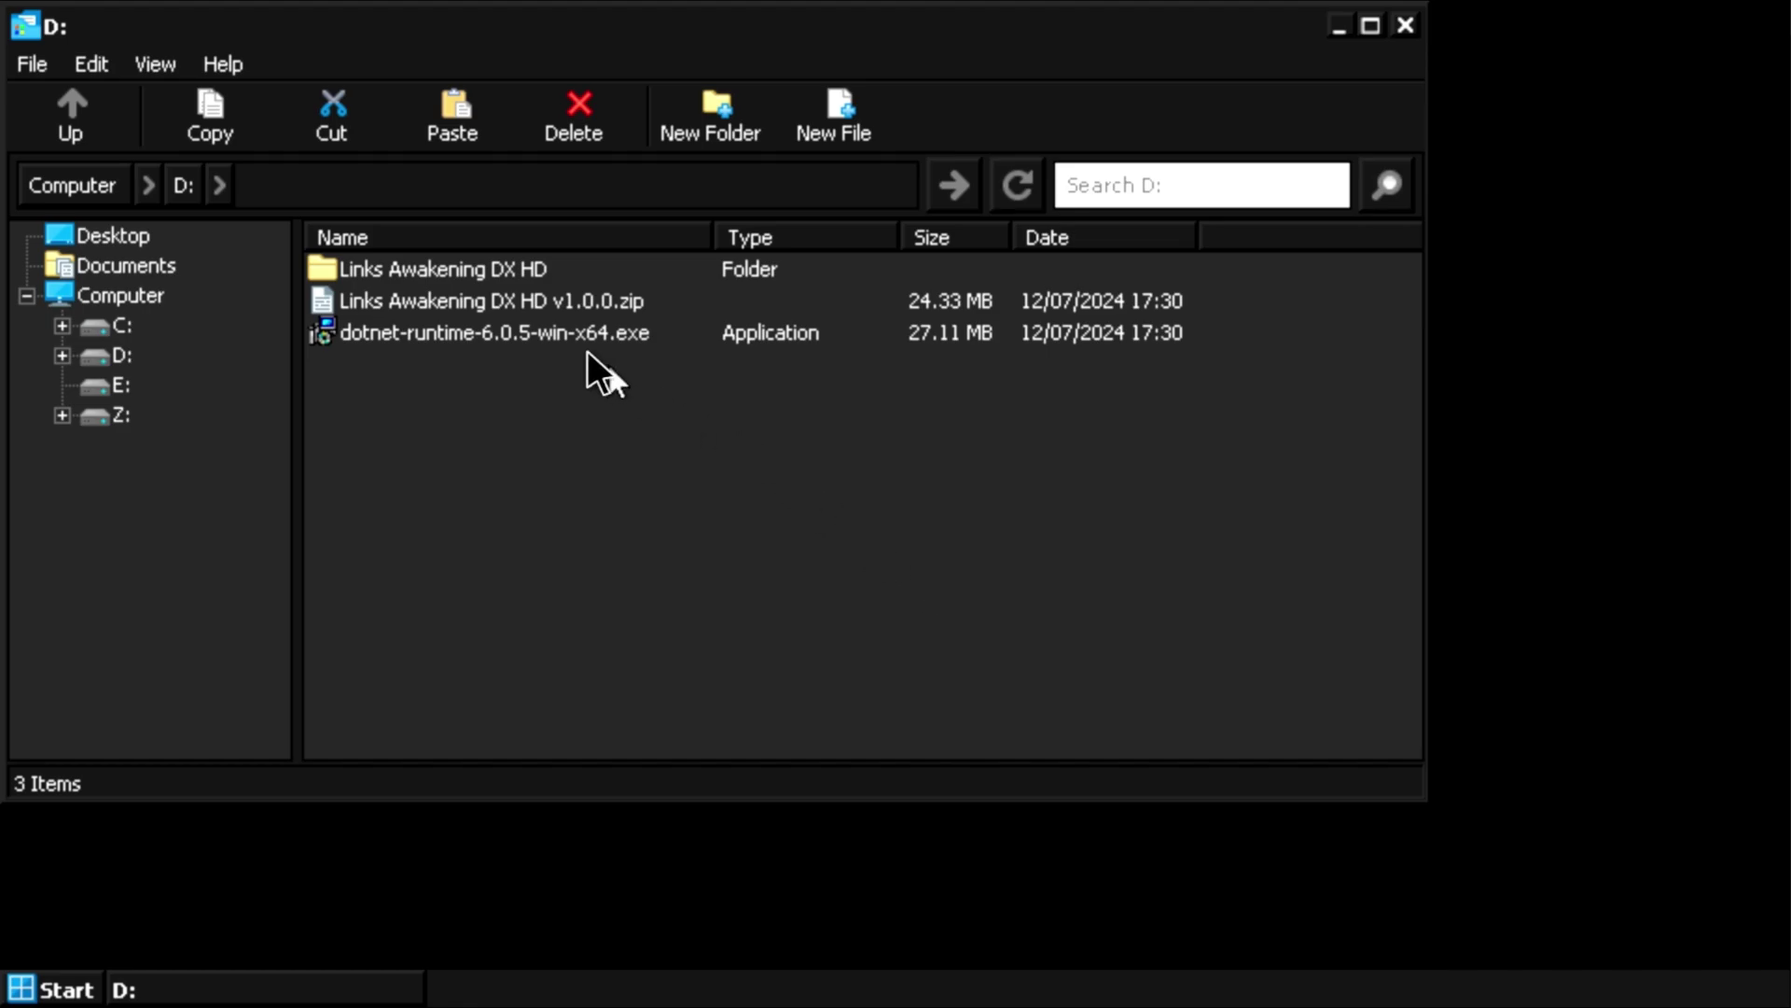
# Create a shortcut to Link's Awakening DX HD.exe from the Links Awakening DX HD folder, and display Winlator's shortcuts after closing the folder.
pyautogui.doubleClick(487, 271)
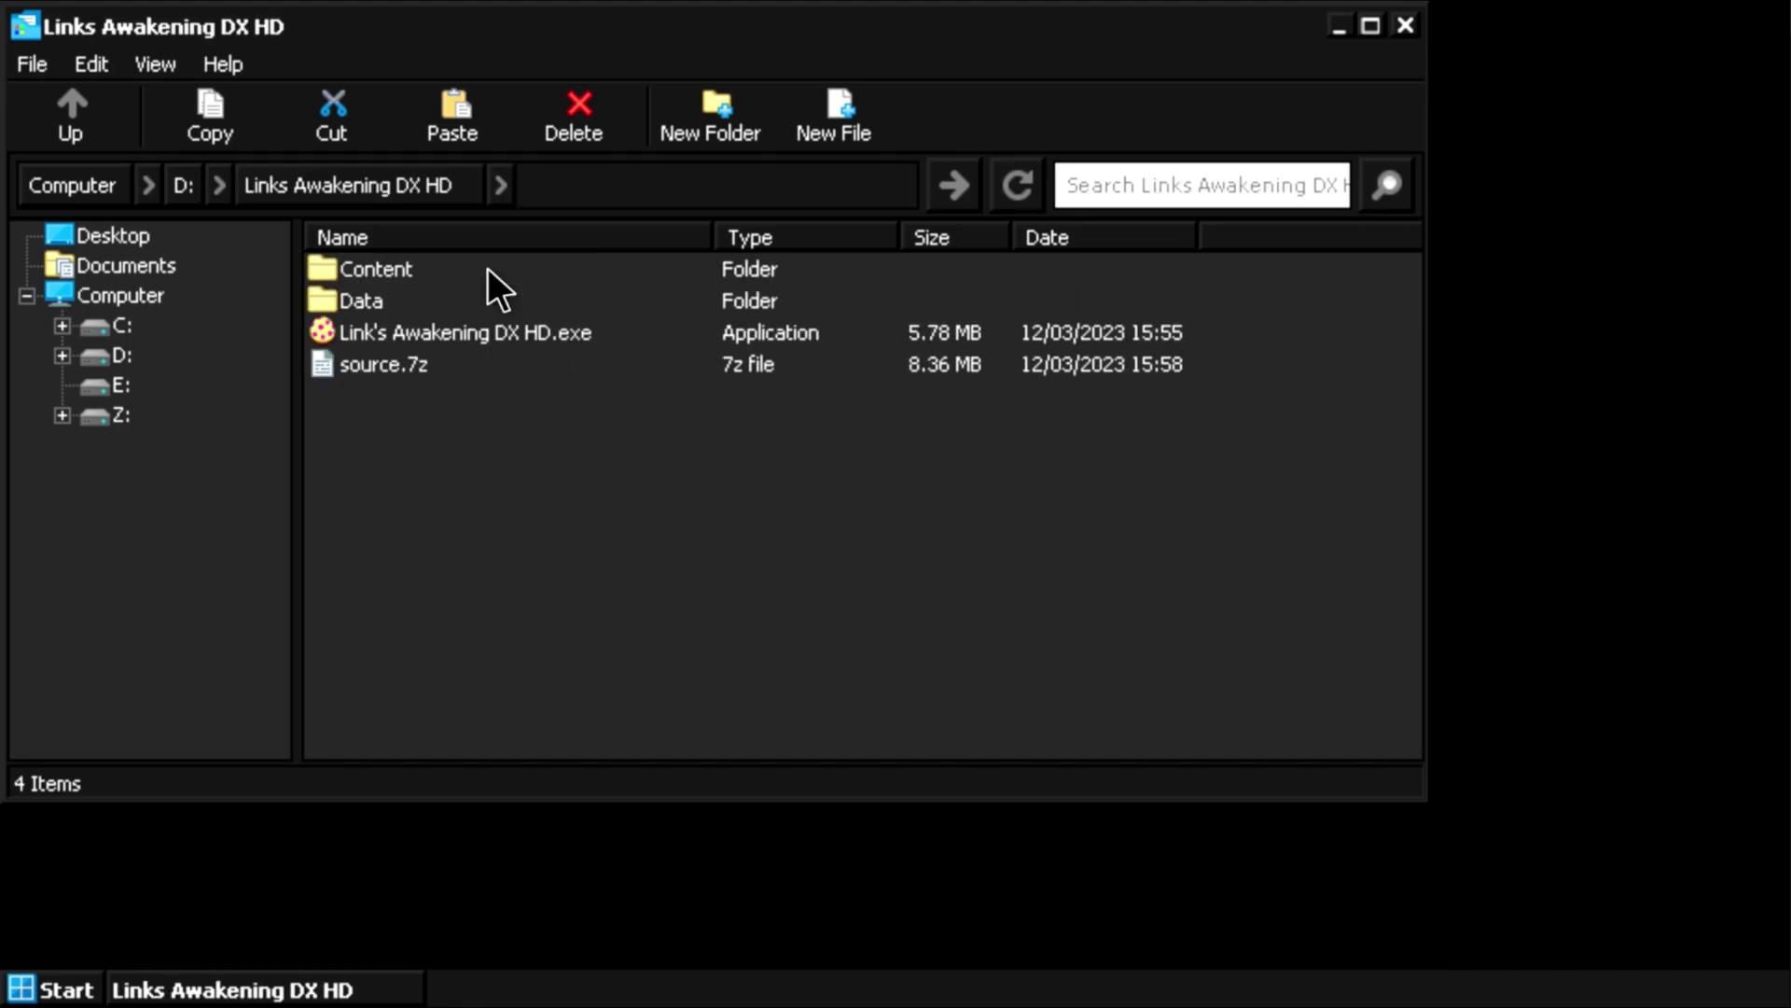
pyautogui.click(461, 331)
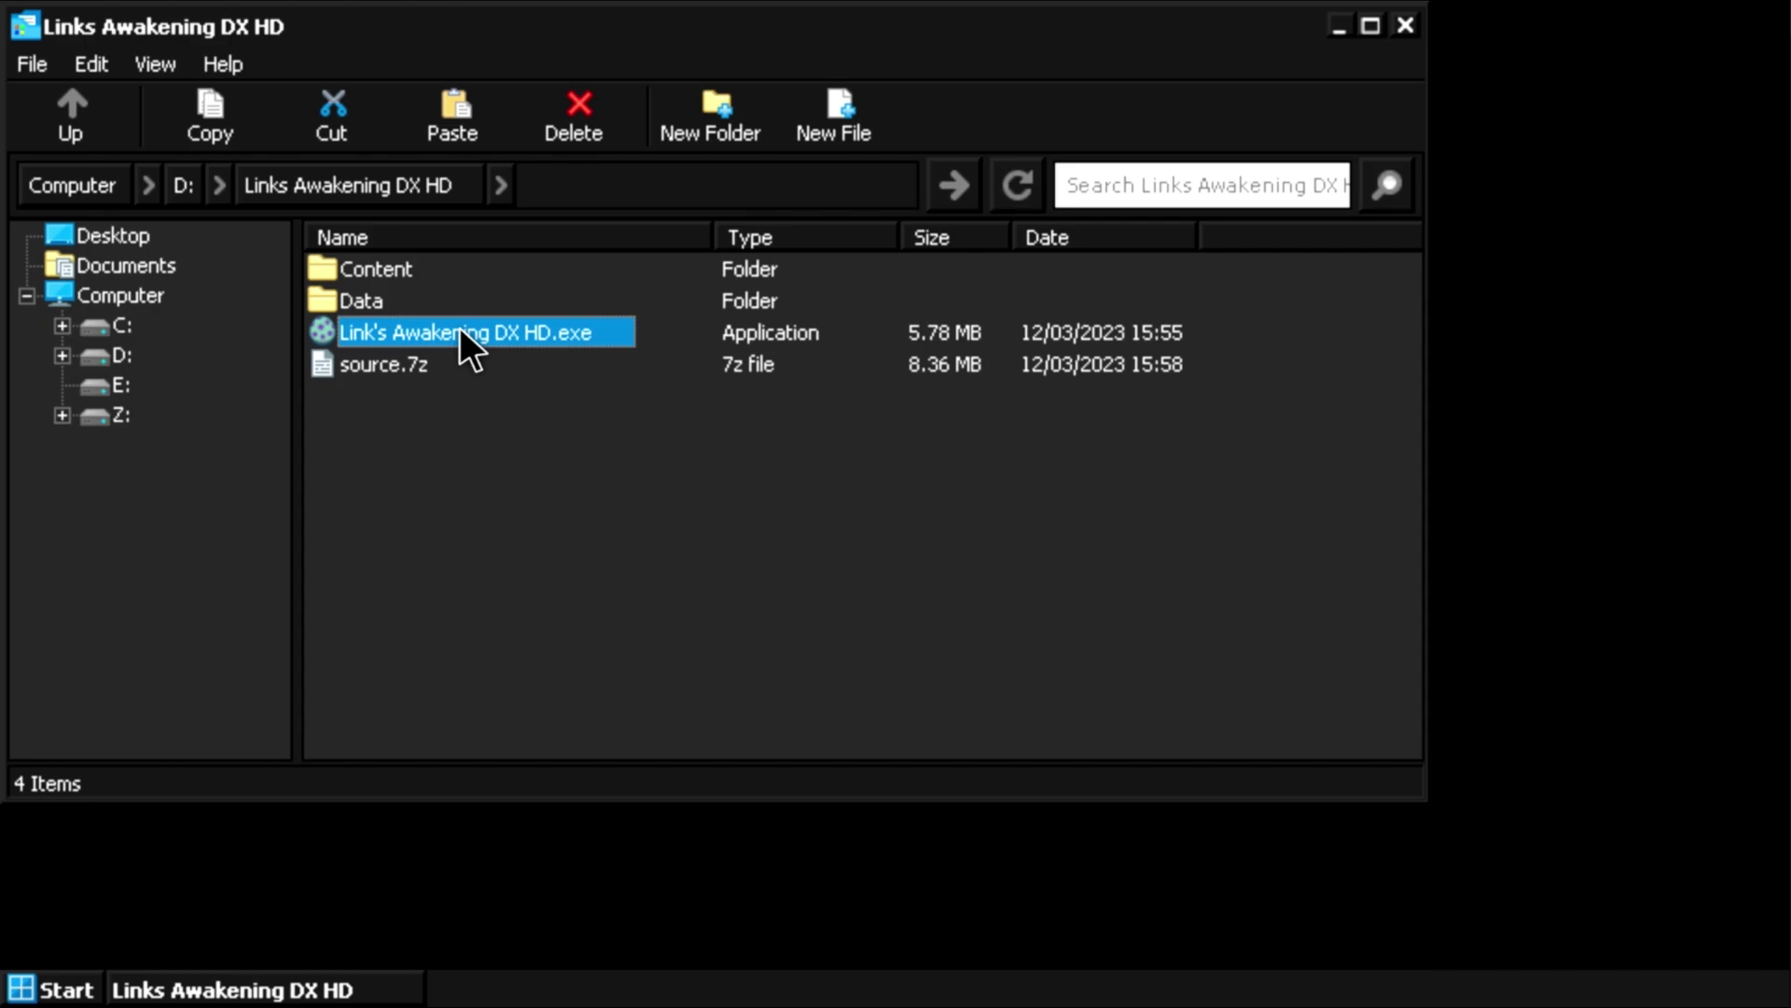
pyautogui.rightClick(463, 335)
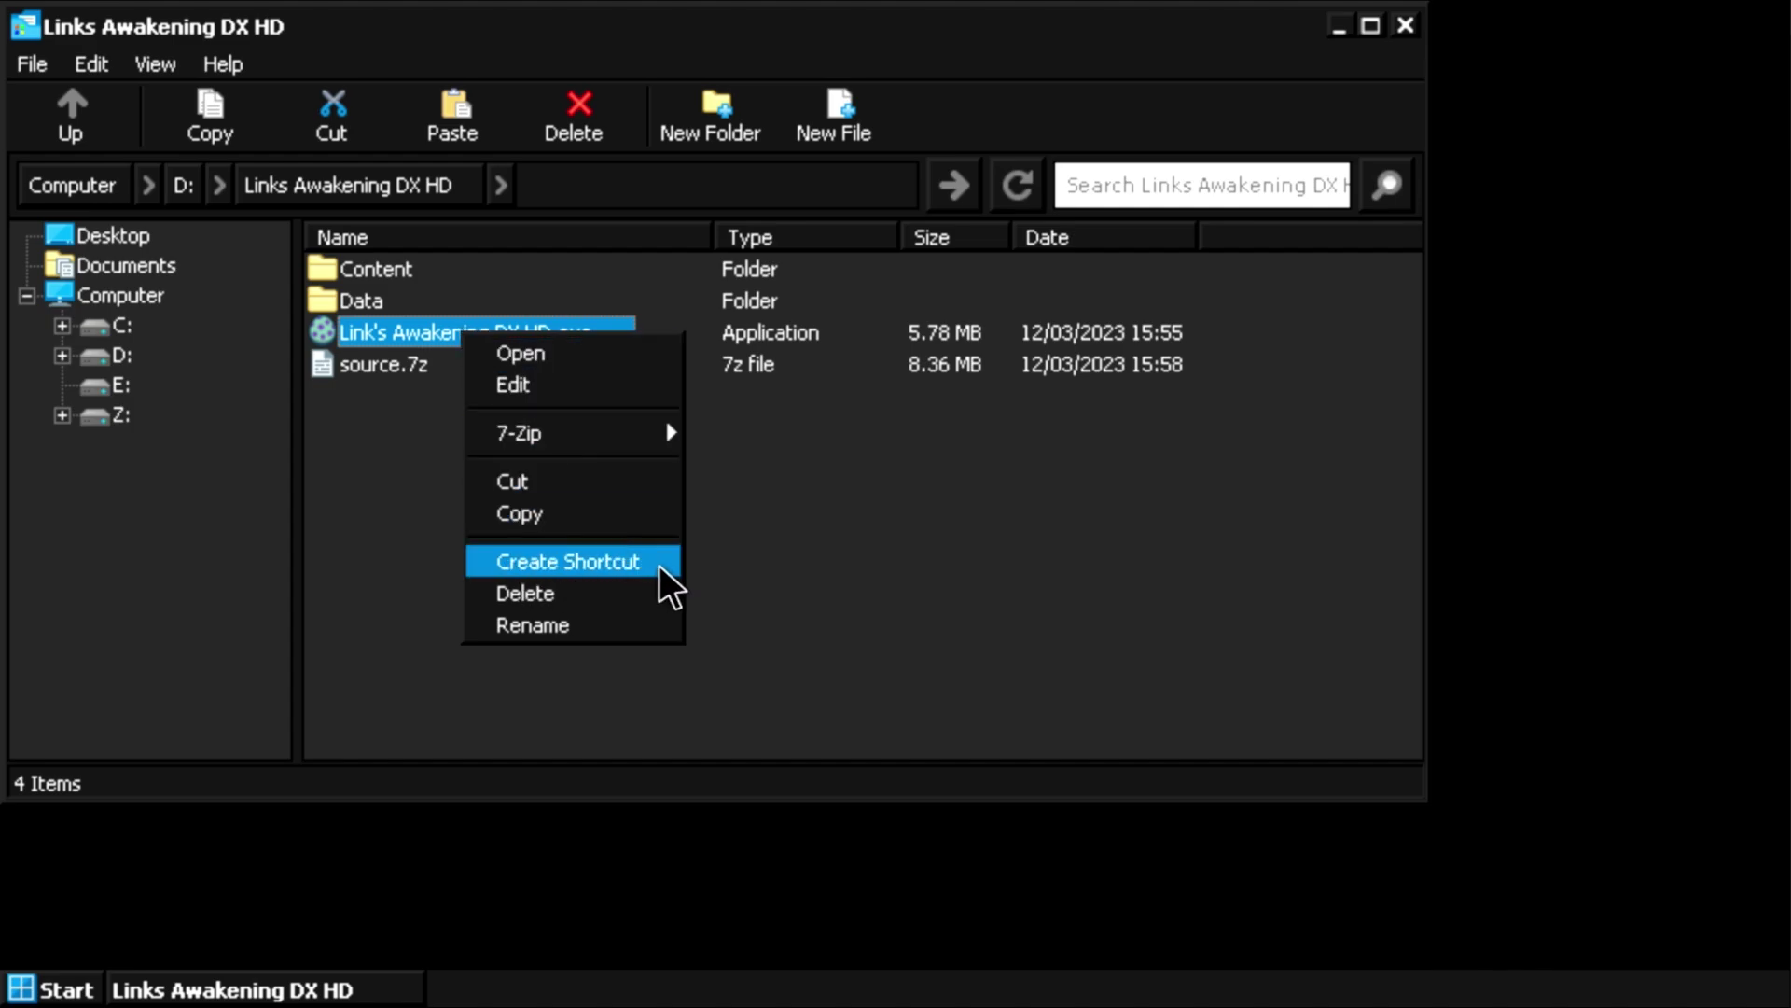
pyautogui.press('Escape')
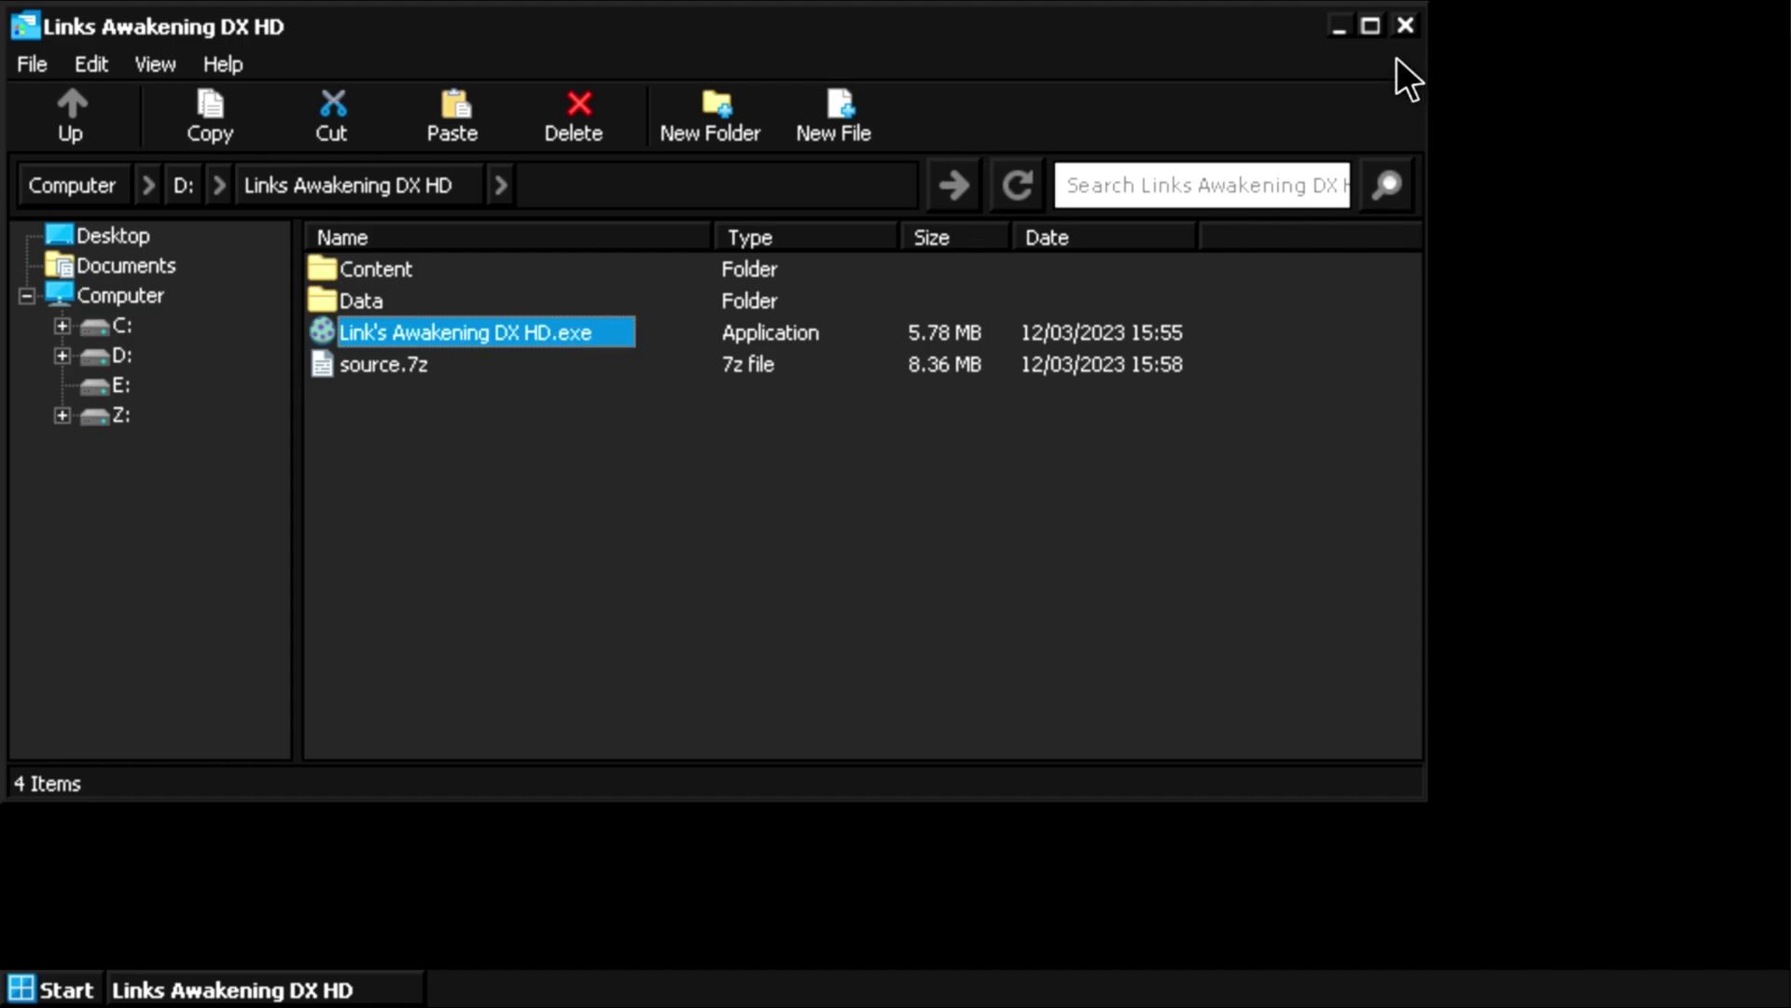
pyautogui.click(1405, 25)
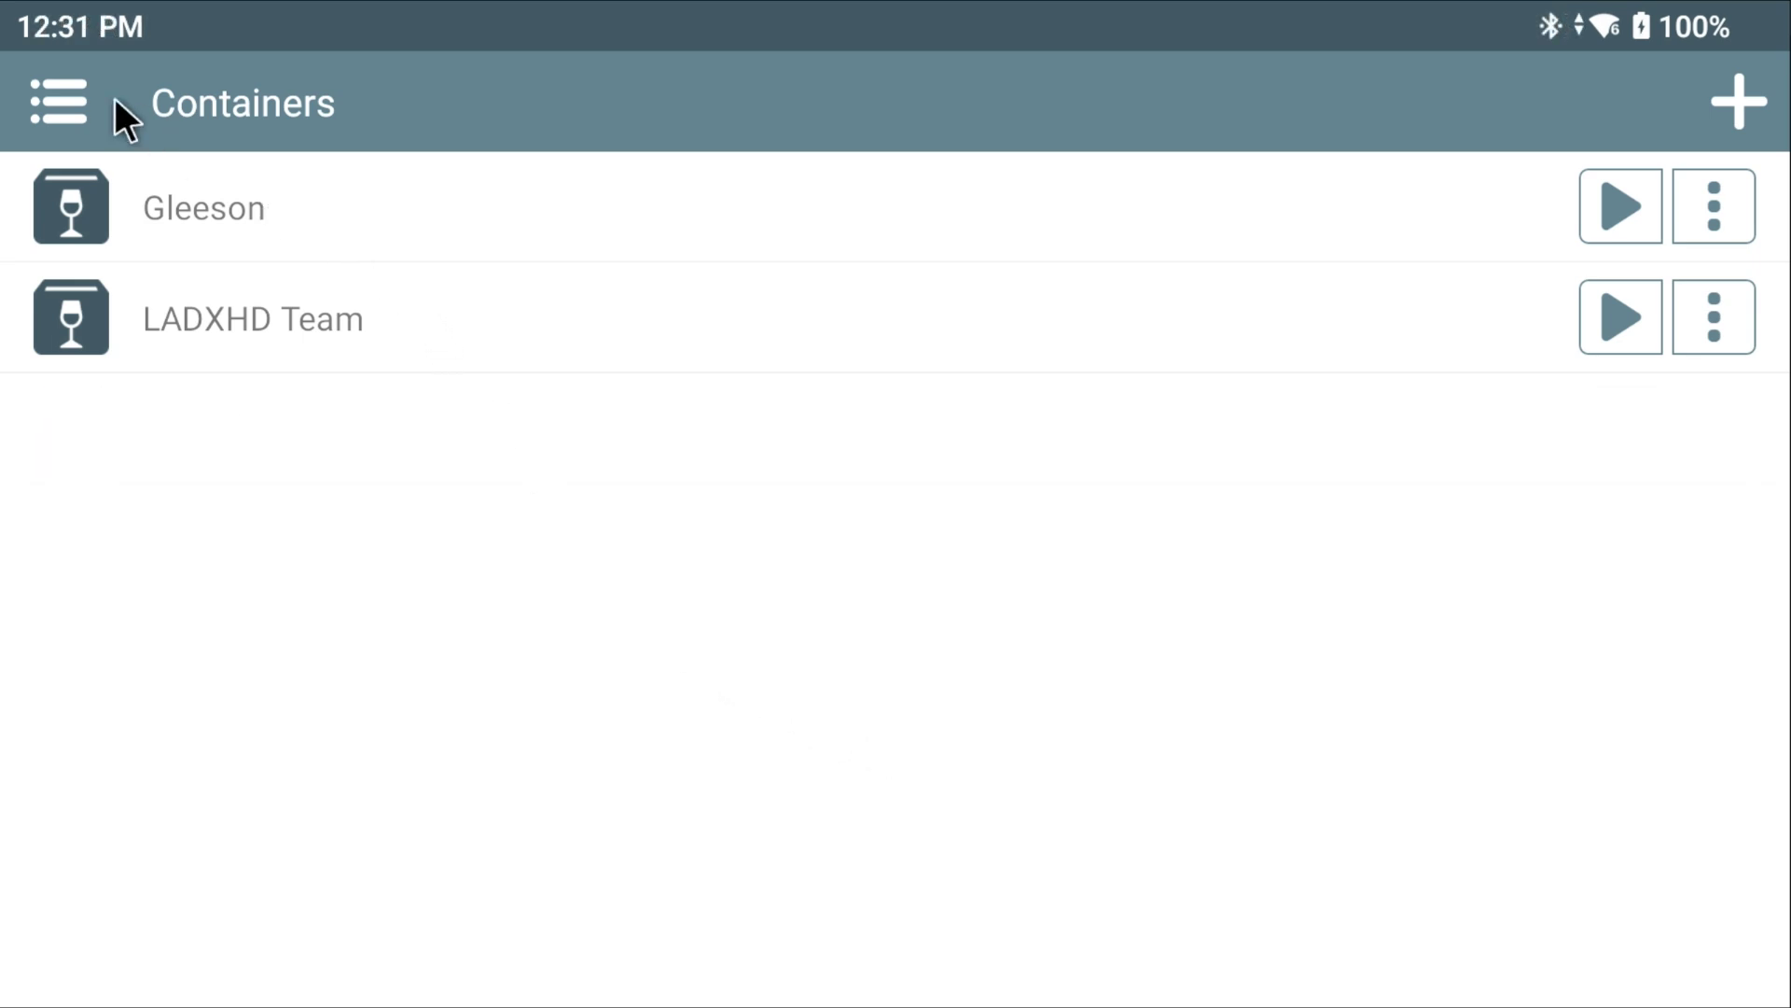
pyautogui.click(63, 101)
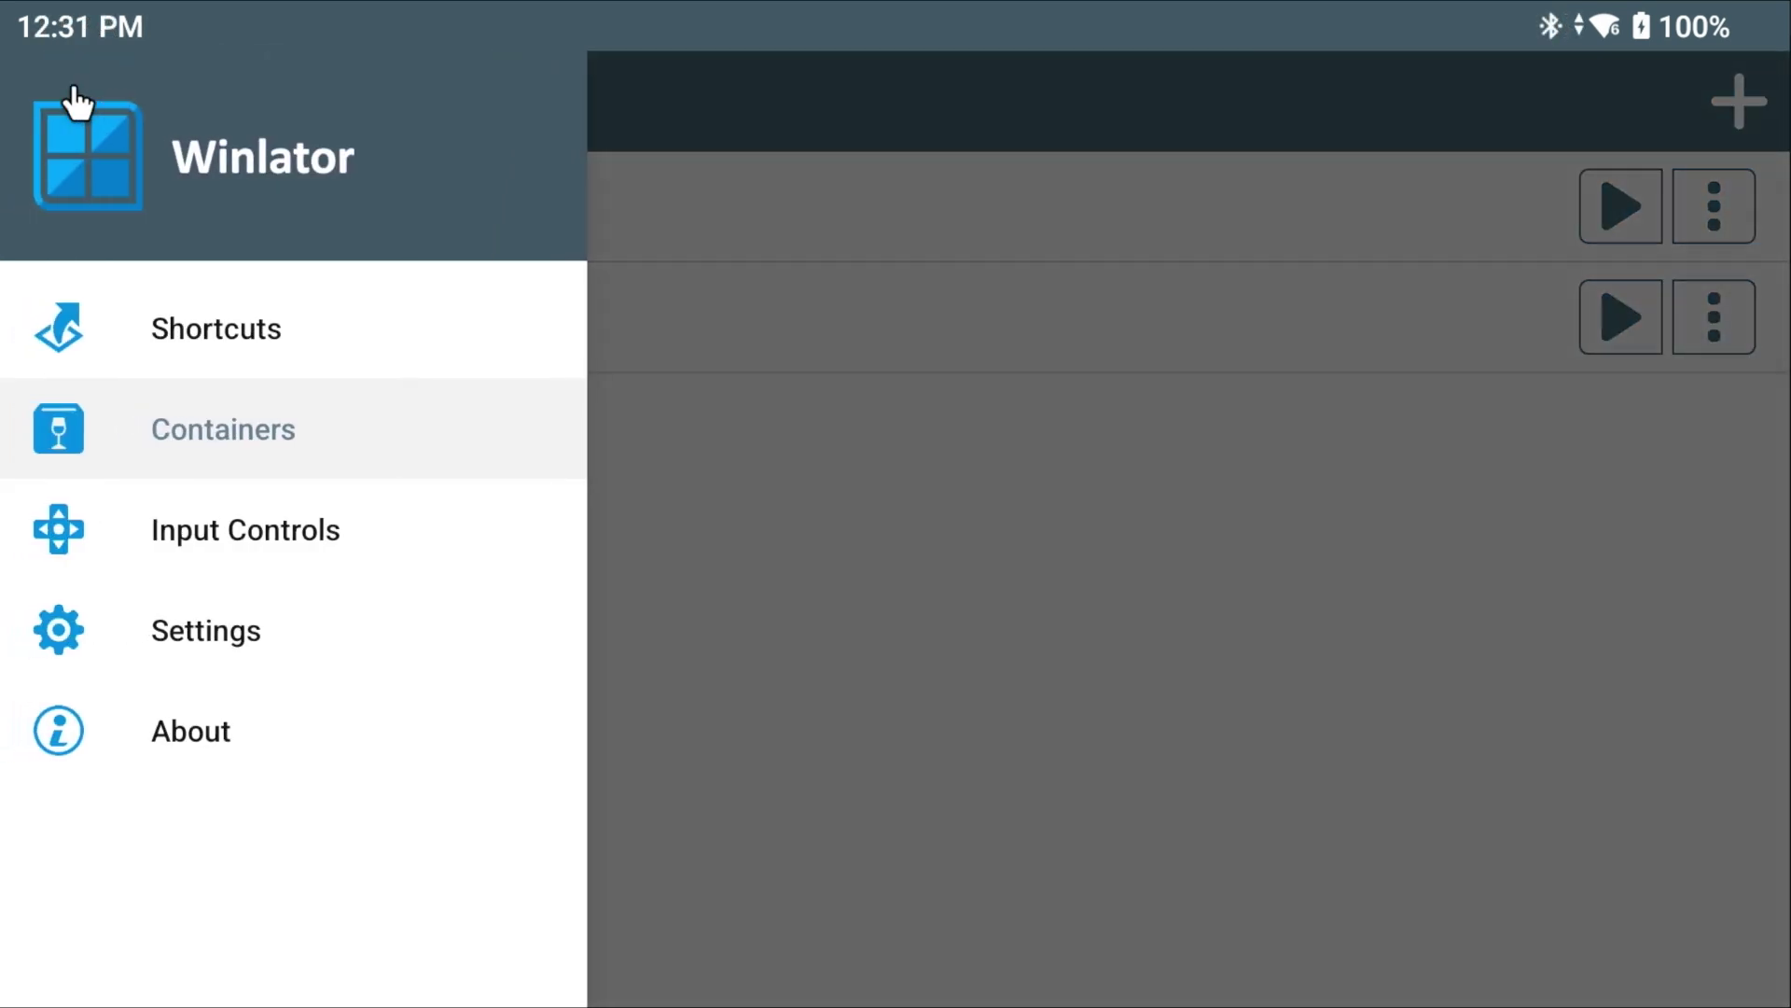
pyautogui.click(207, 338)
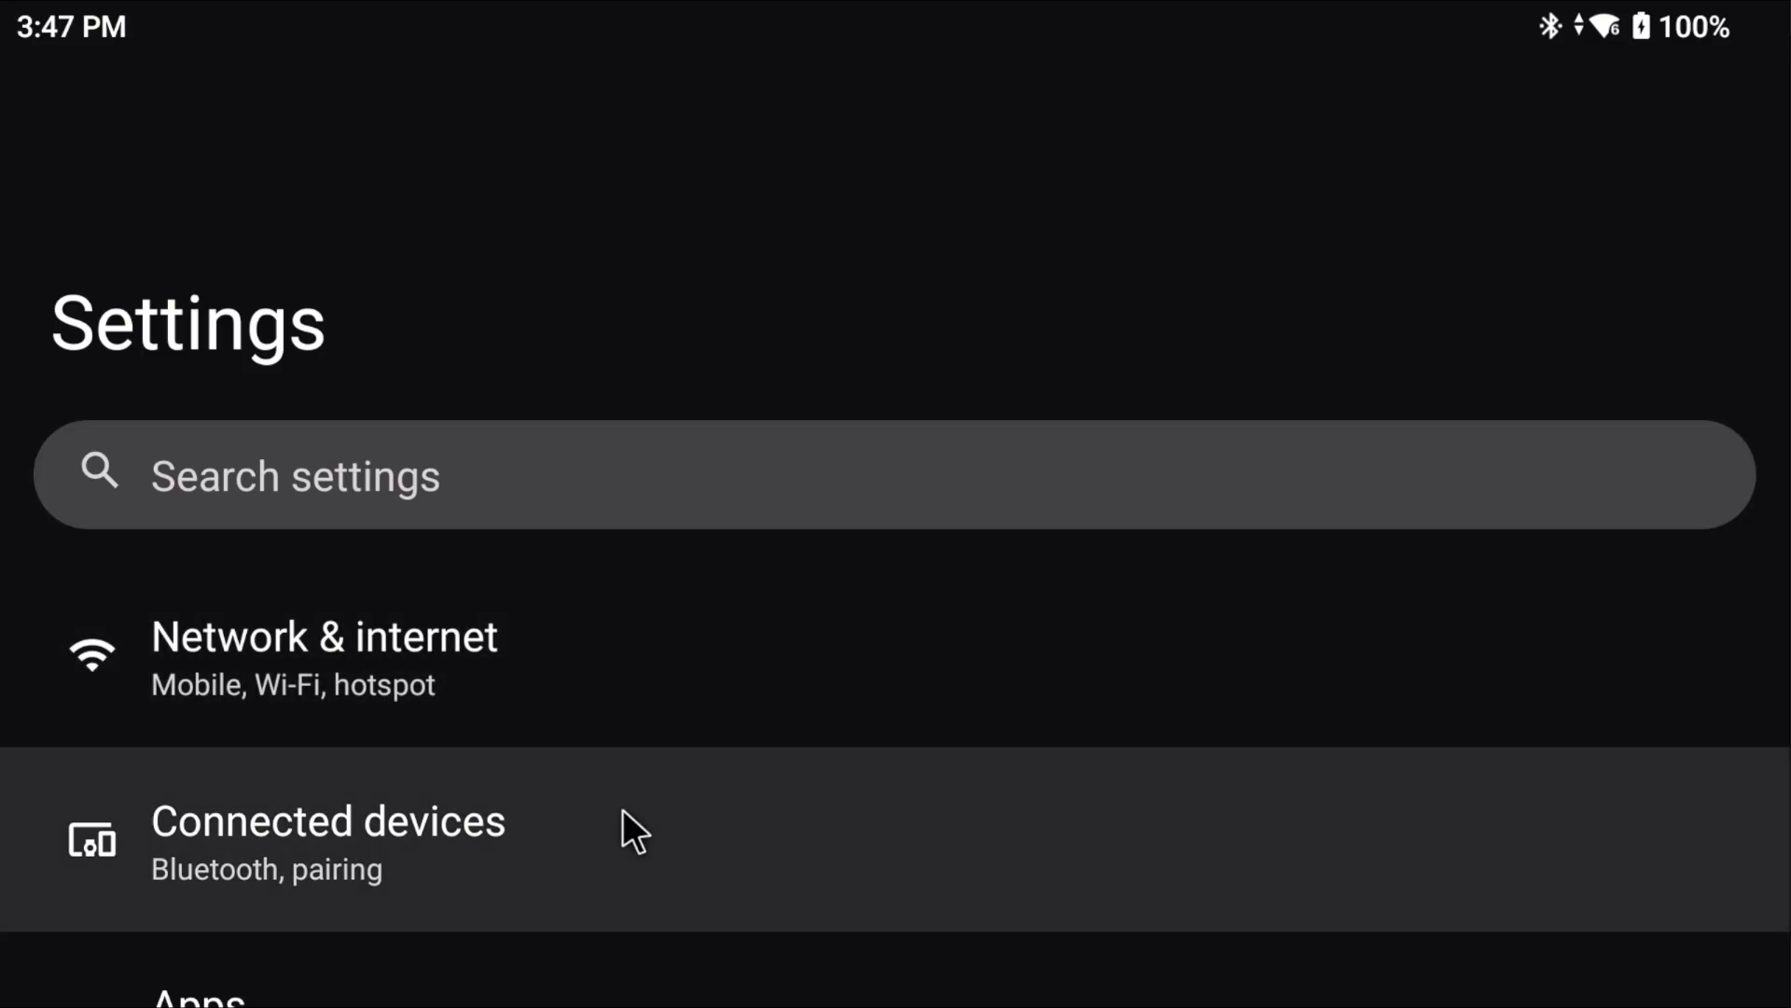
# Switch to Android Settings and examine Winlator's storage usage among the installed games.
pyautogui.moveTo(619, 828); pyautogui.dragTo(620, 210)
pyautogui.click(487, 997)
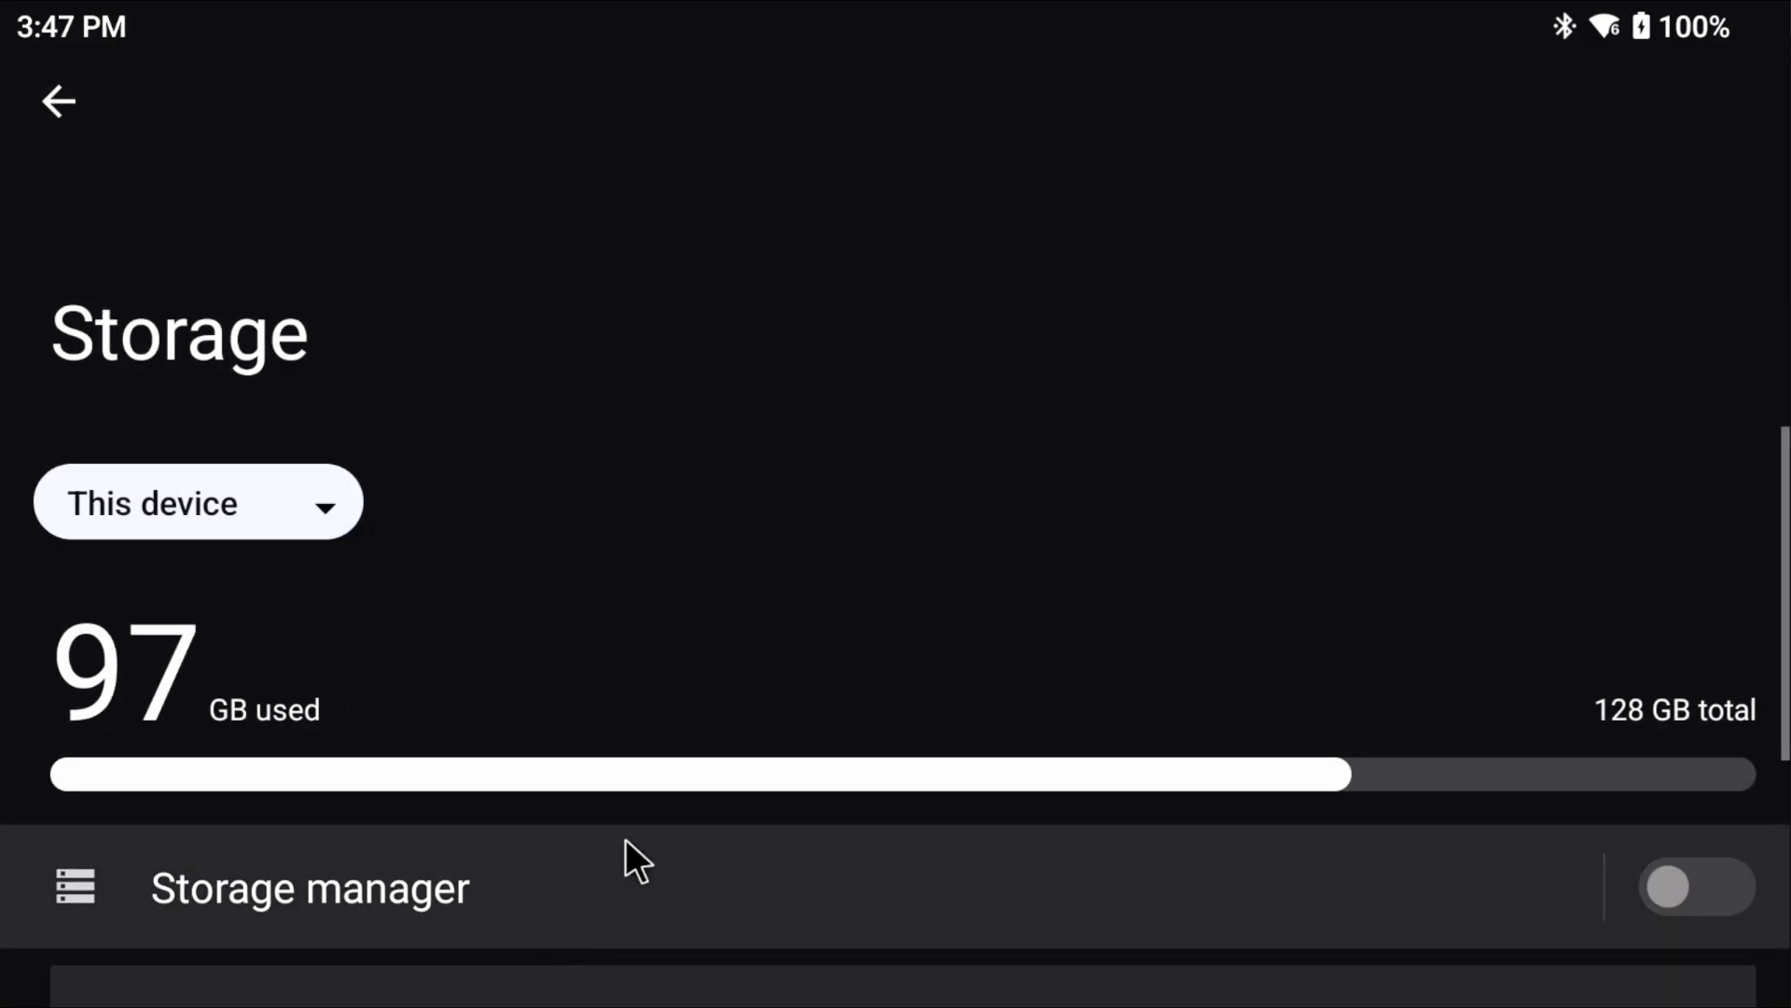
pyautogui.moveTo(625, 838); pyautogui.dragTo(671, 373)
pyautogui.scroll(-1, 849, 607)
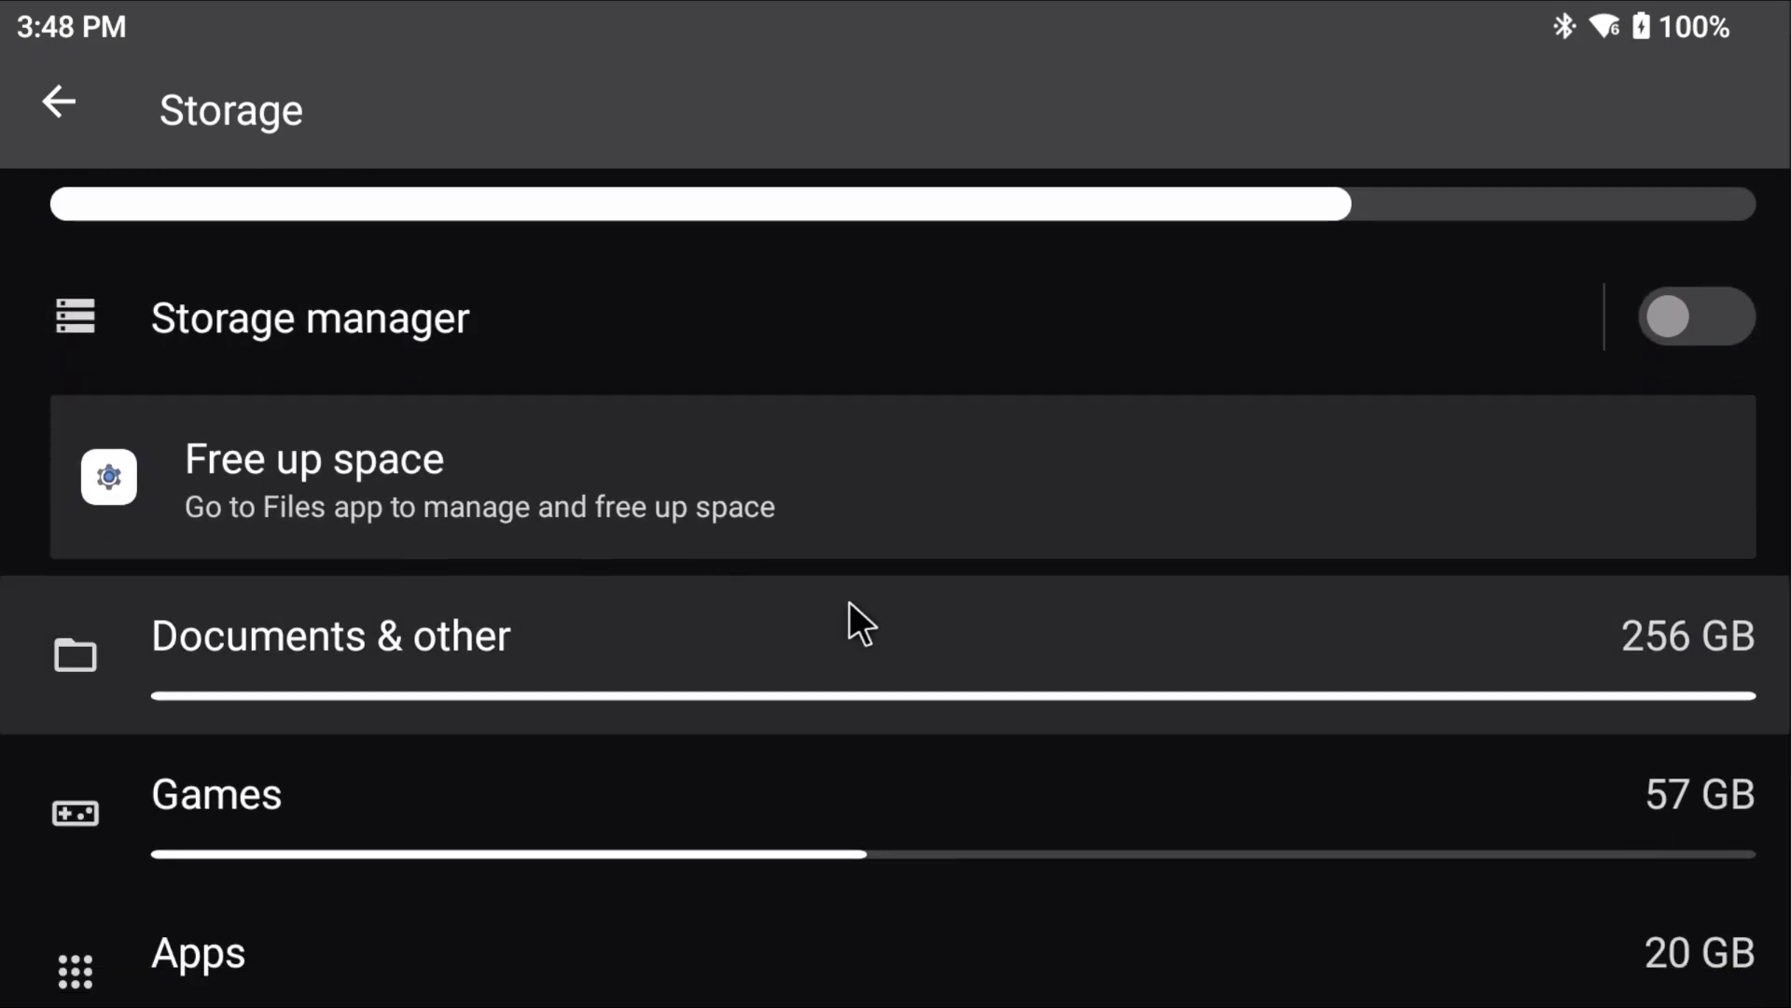
pyautogui.click(812, 763)
pyautogui.scroll(-5, 862, 714)
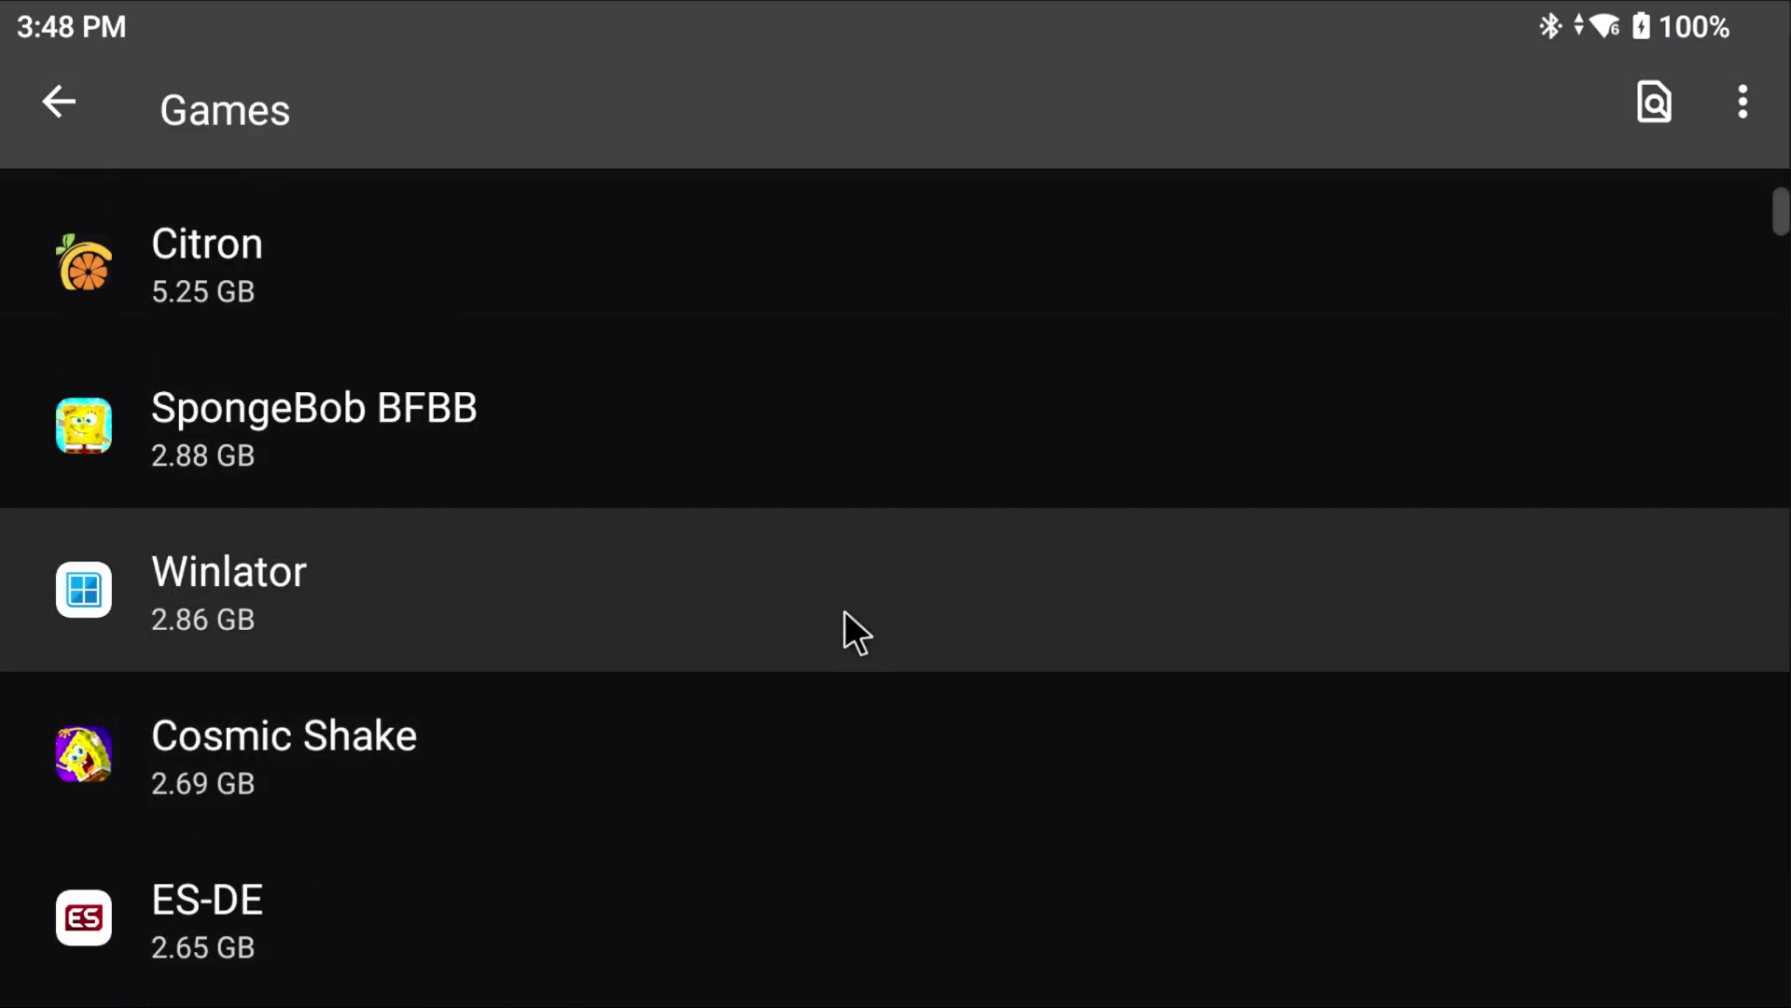
pyautogui.click(845, 615)
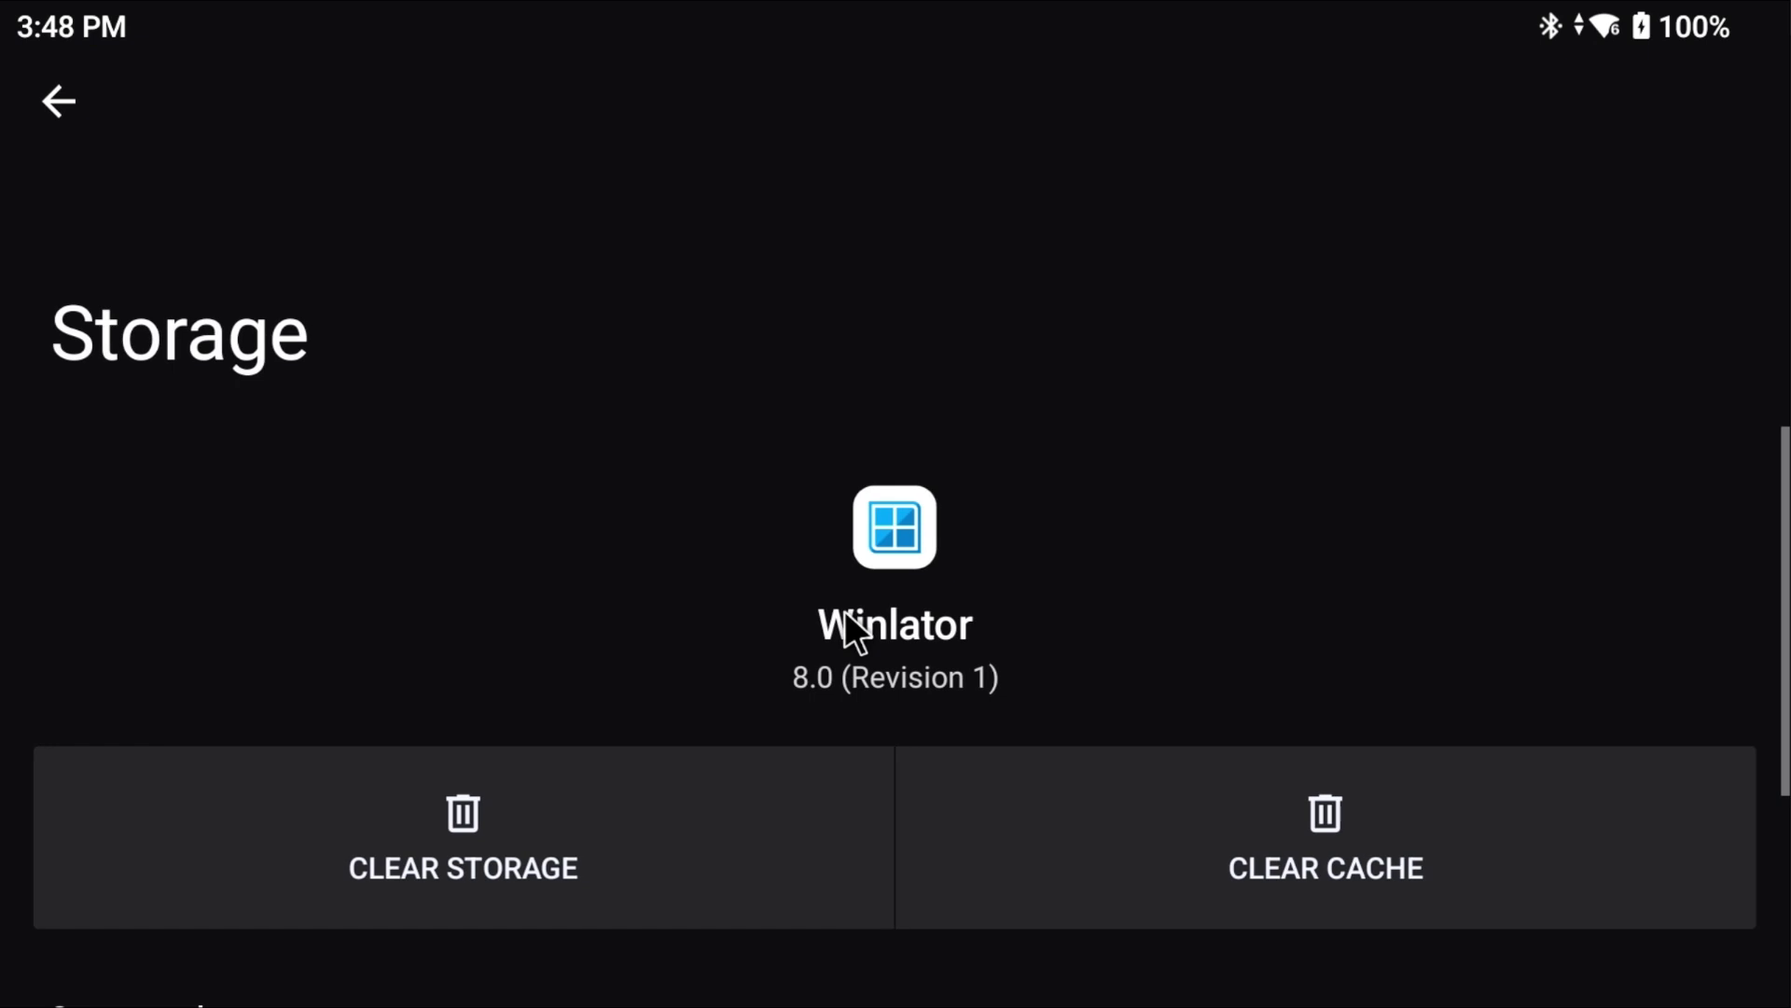
pyautogui.scroll(-5, 845, 614)
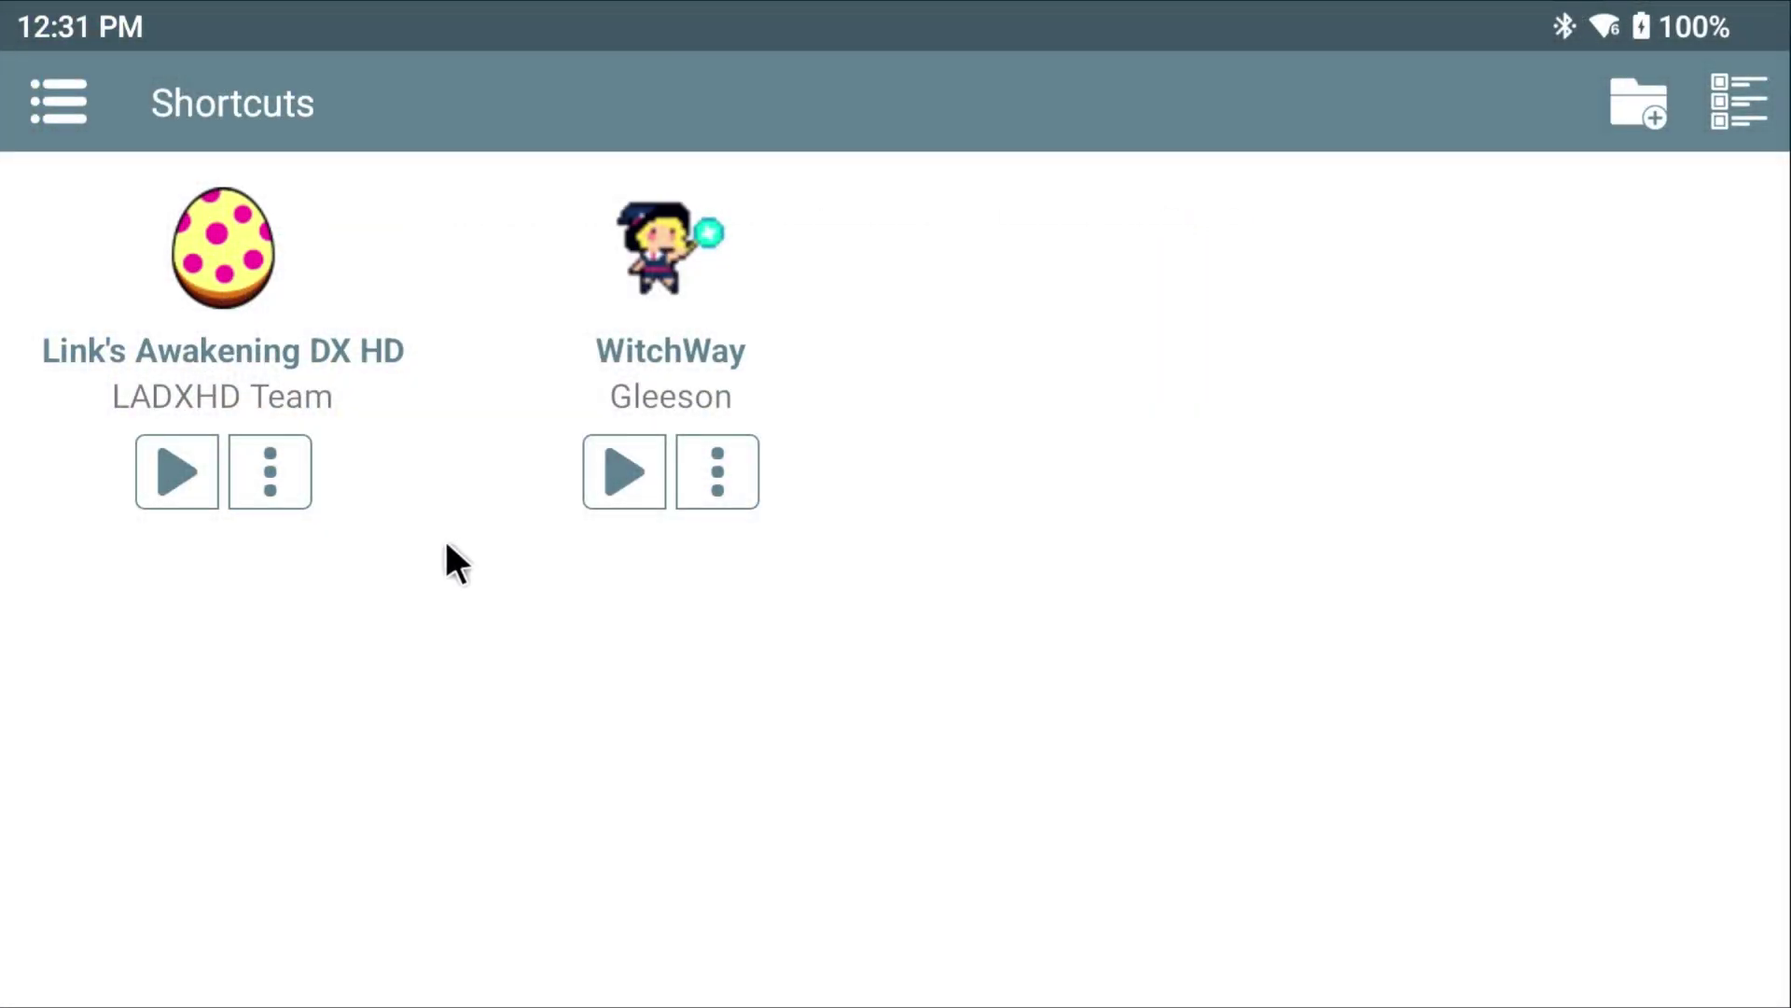
# Return to Winlator, launch Link's Awakening DX HD from its LADXHD Team shortcut, and exit the running session.
pyautogui.click(189, 465)
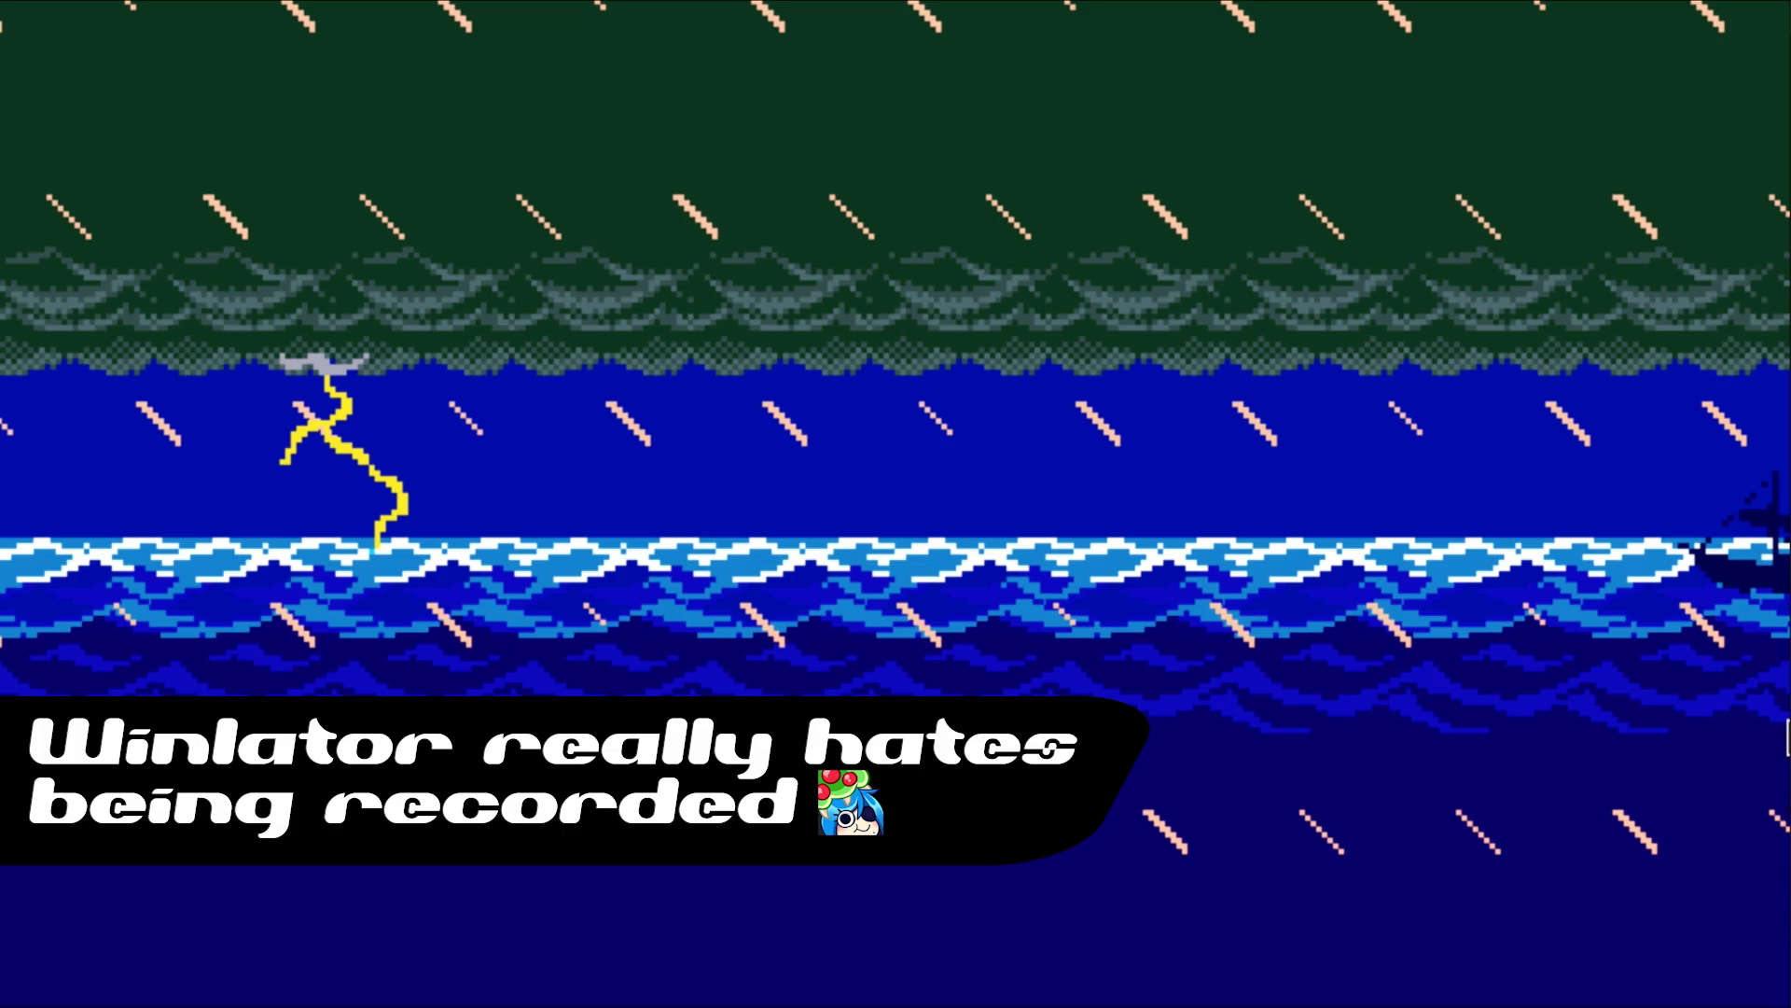
pyautogui.moveTo(1786, 737); pyautogui.dragTo(759, 596)
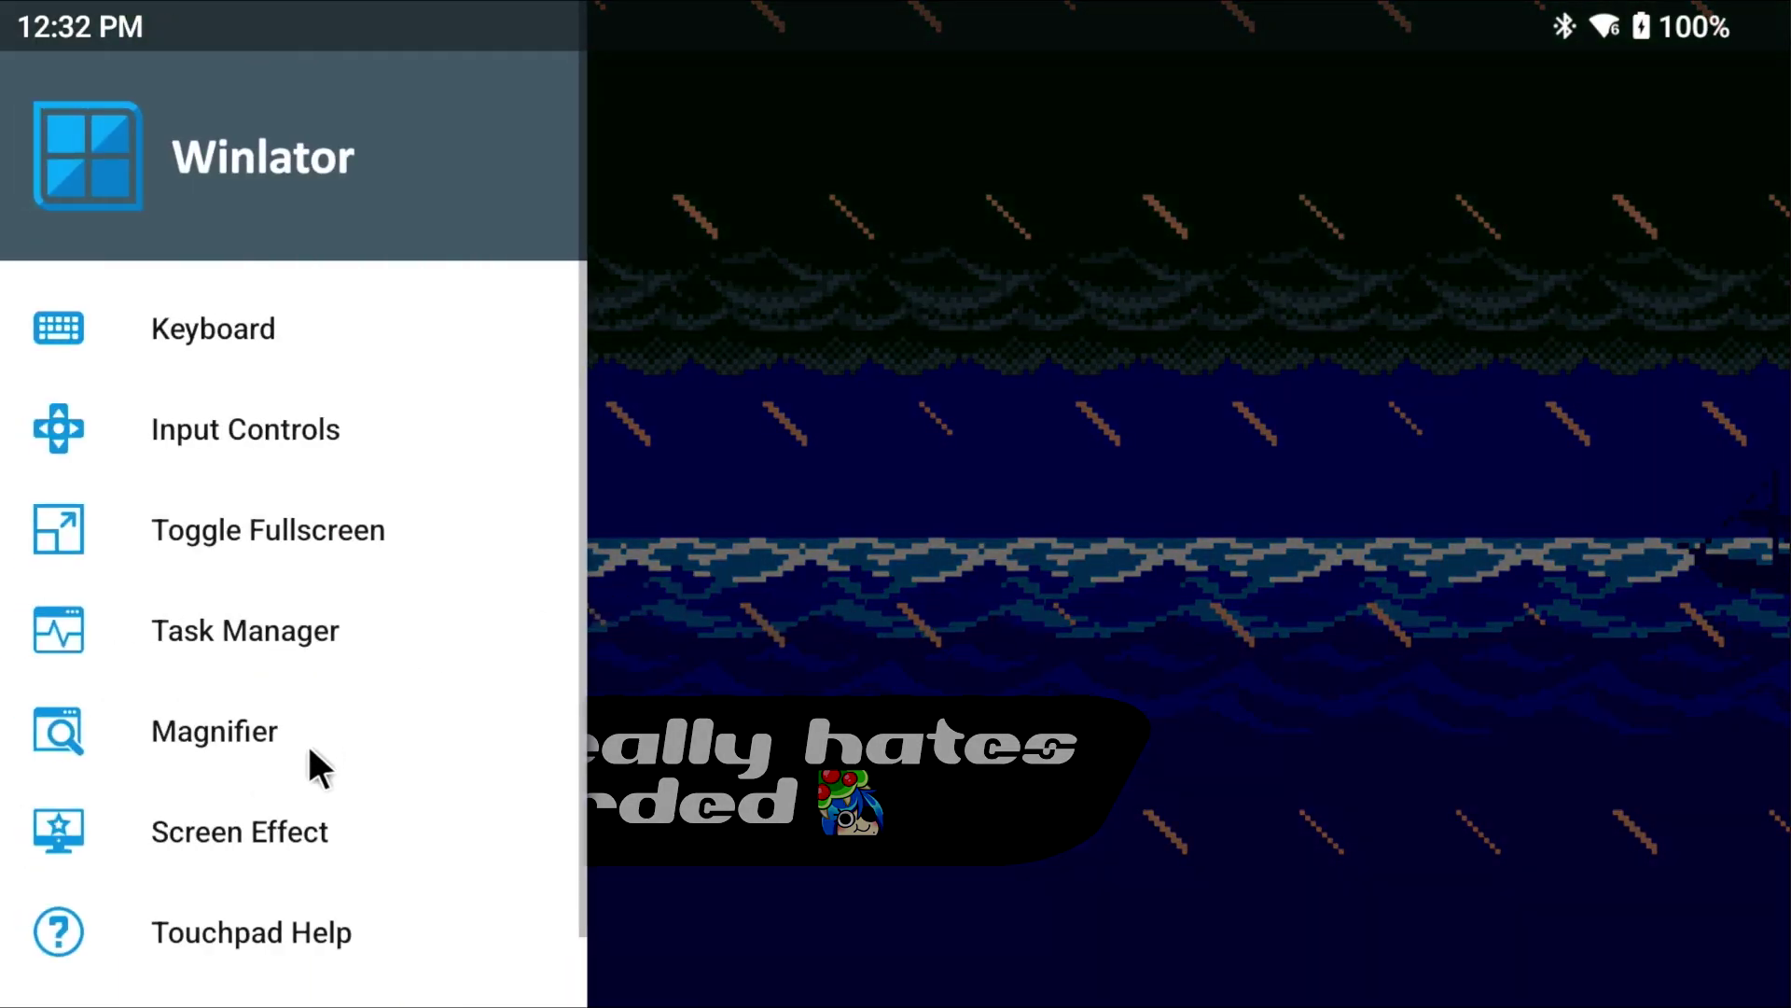
pyautogui.moveTo(306, 764); pyautogui.dragTo(388, 564)
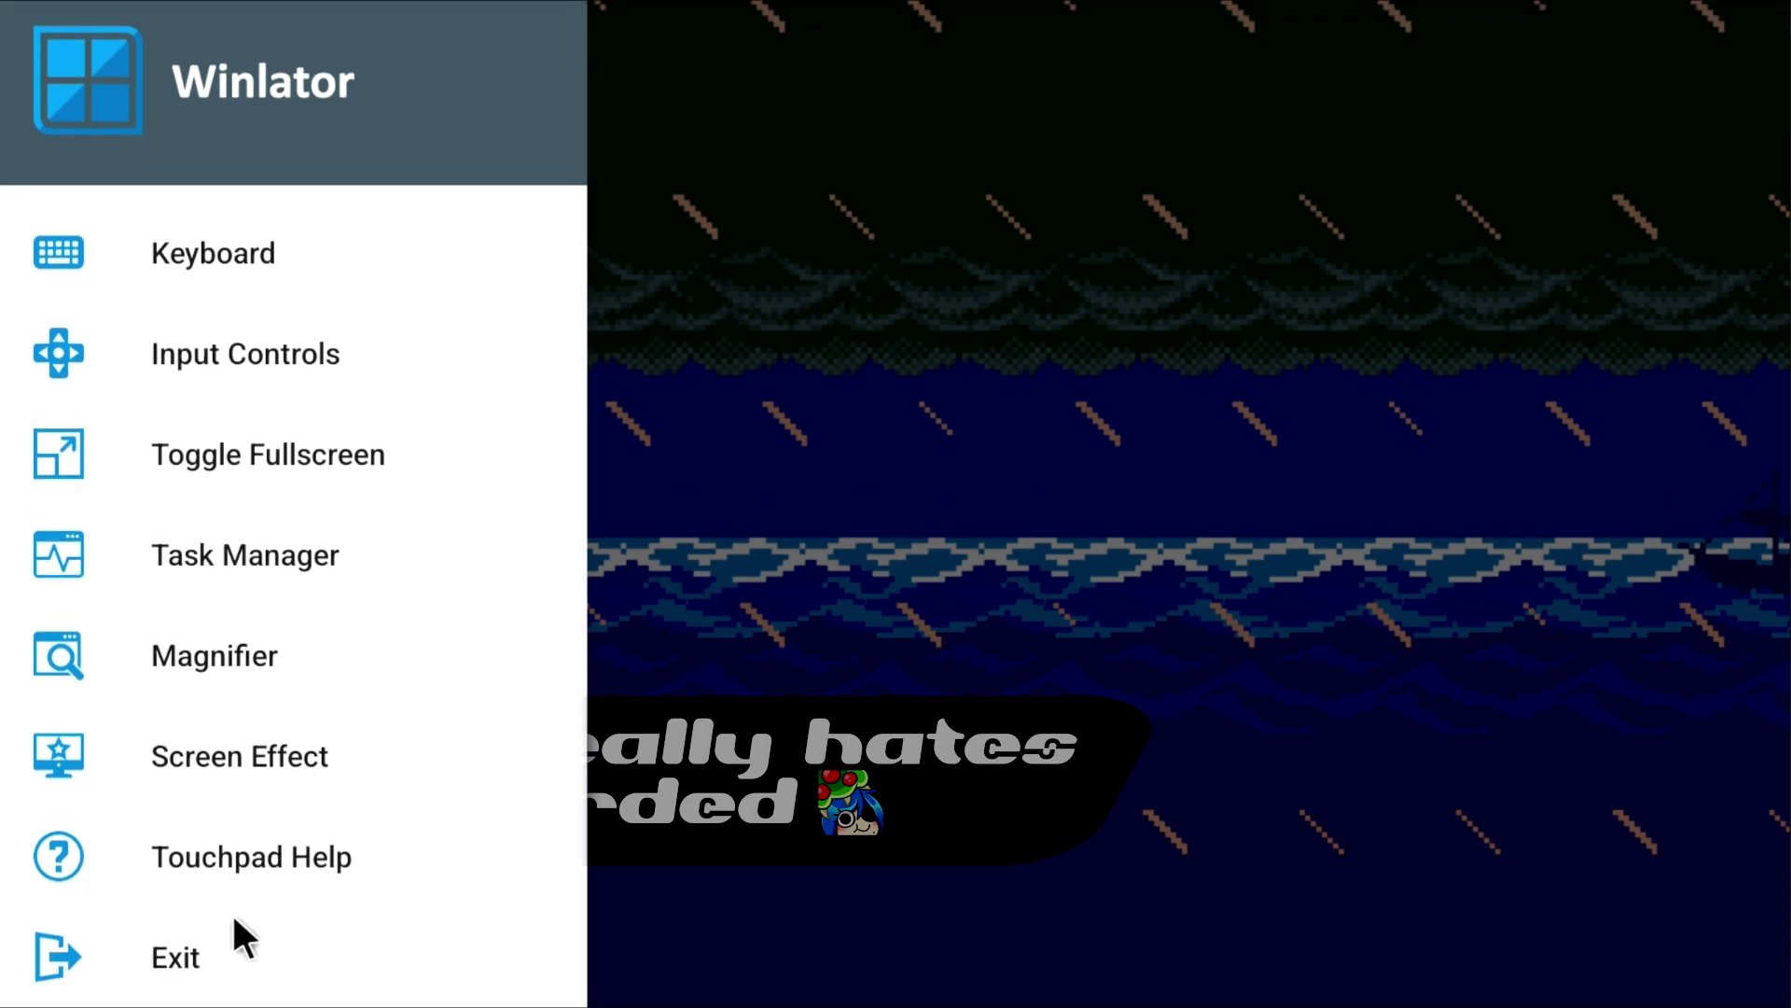
pyautogui.click(207, 957)
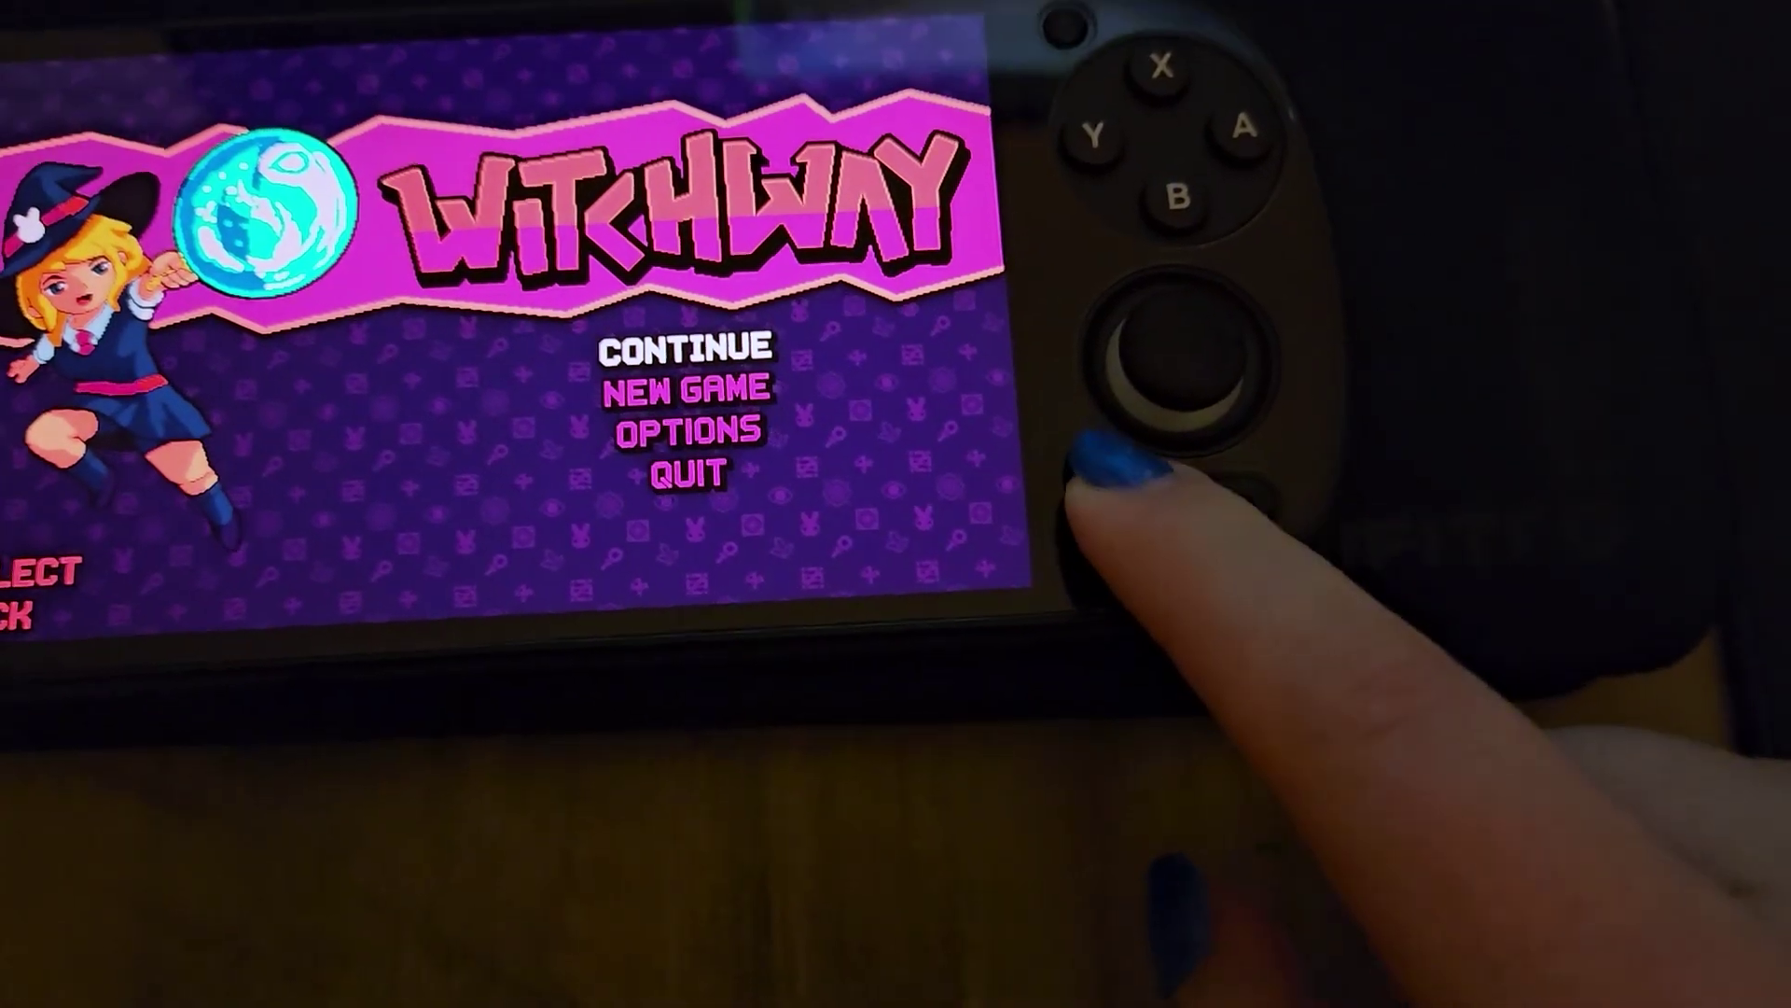